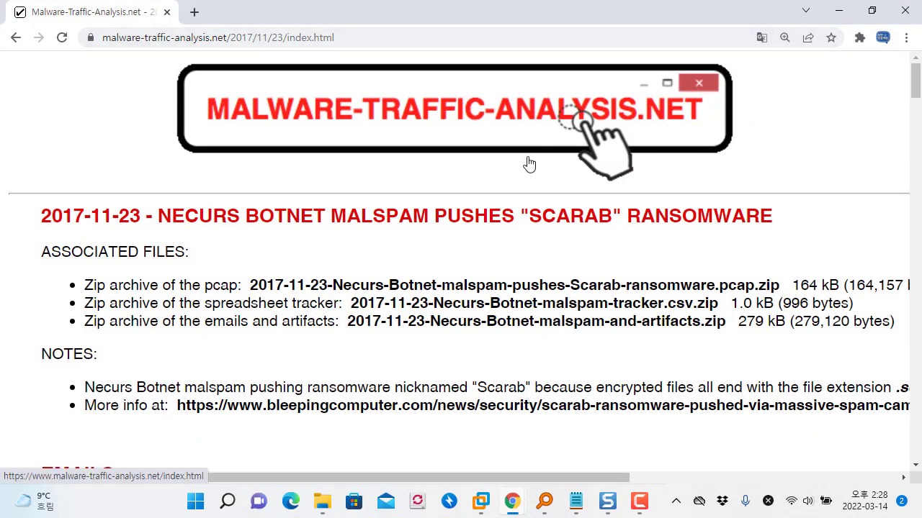
Review the Scarab ransomware post's title and its associated pcap and emails-and-artifacts zip archives, marking the key entries.
{"action": "key", "text": "ctrl+minus"}
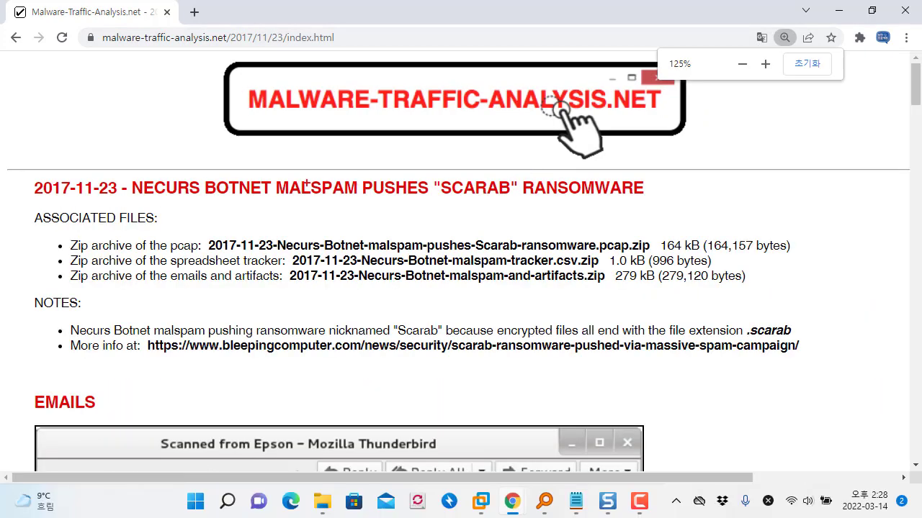
{"action": "left_click_drag", "start_coordinate": [113, 171], "coordinate": [677, 197]}
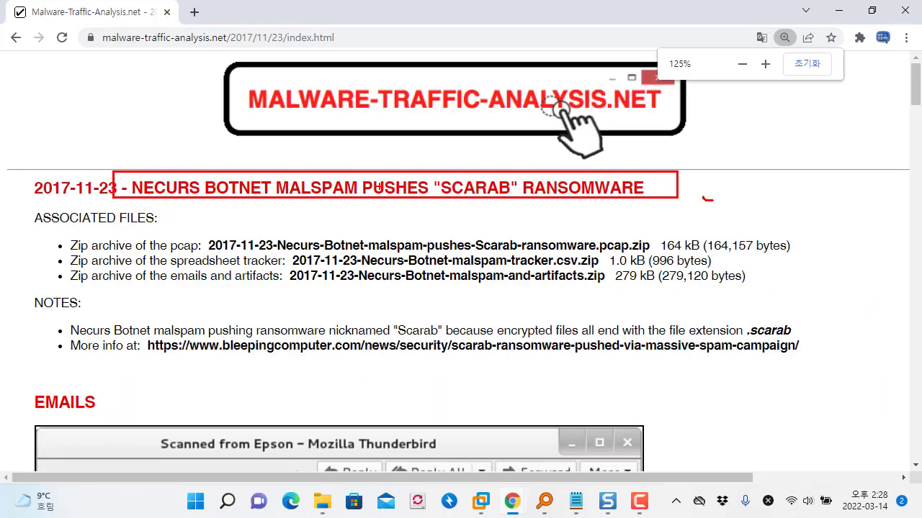
{"action": "key", "text": "Escape"}
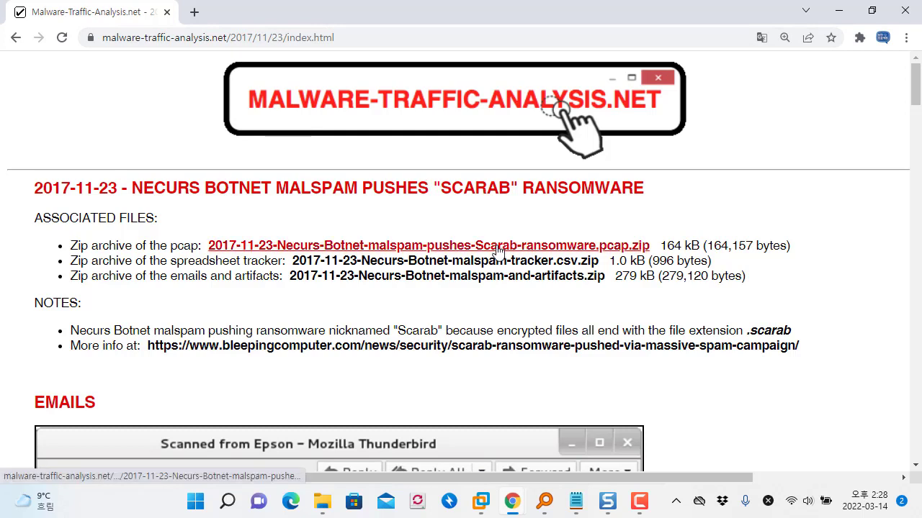
{"action": "key", "text": "ctrl+2"}
{"action": "mouse_move", "coordinate": [657, 226]}
{"action": "left_mouse_down"}
{"action": "mouse_move", "coordinate": [666, 234]}
{"action": "mouse_move", "coordinate": [676, 221]}
{"action": "left_mouse_up"}
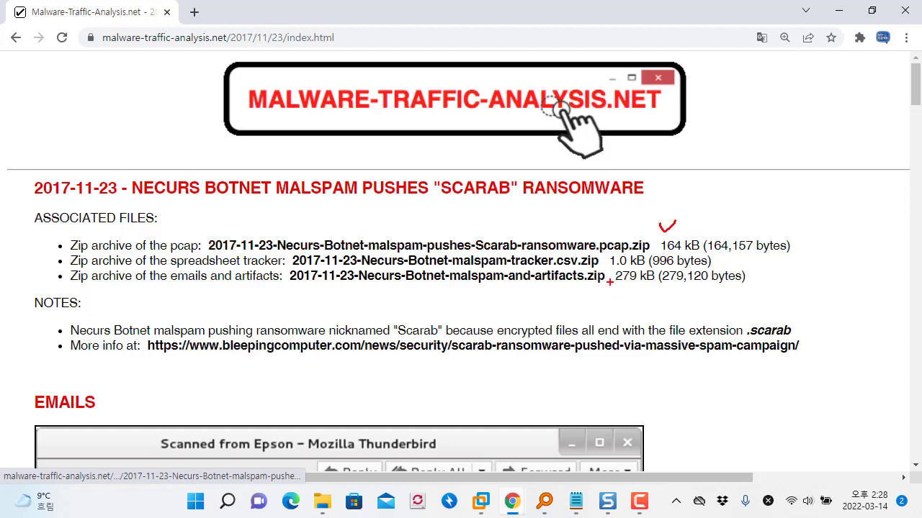
{"action": "mouse_move", "coordinate": [610, 277]}
{"action": "left_mouse_down"}
{"action": "mouse_move", "coordinate": [627, 270]}
{"action": "mouse_move", "coordinate": [720, 291]}
{"action": "left_mouse_up"}
{"action": "mouse_move", "coordinate": [153, 292]}
{"action": "left_mouse_down"}
{"action": "mouse_move", "coordinate": [288, 293]}
{"action": "mouse_move", "coordinate": [229, 303]}
{"action": "left_mouse_up"}
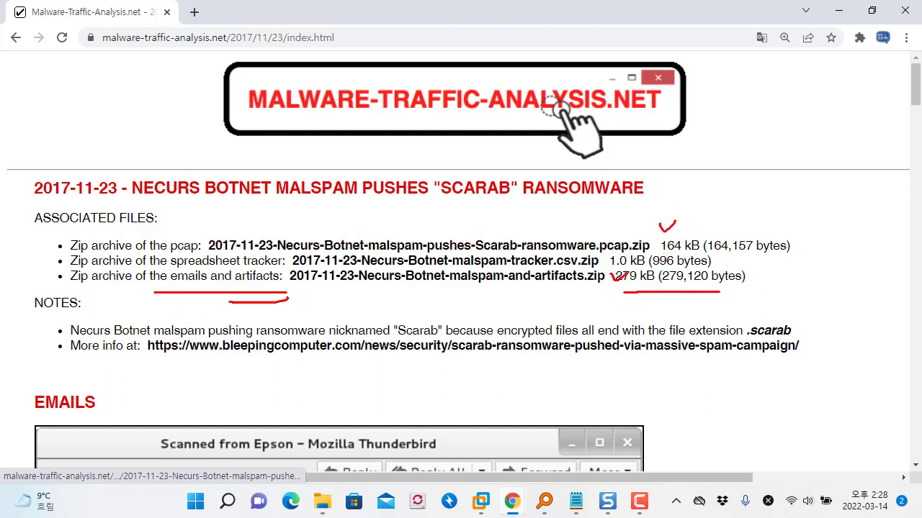
{"action": "left_click_drag", "start_coordinate": [268, 278], "coordinate": [246, 304]}
{"action": "left_click_drag", "start_coordinate": [120, 288], "coordinate": [295, 285]}
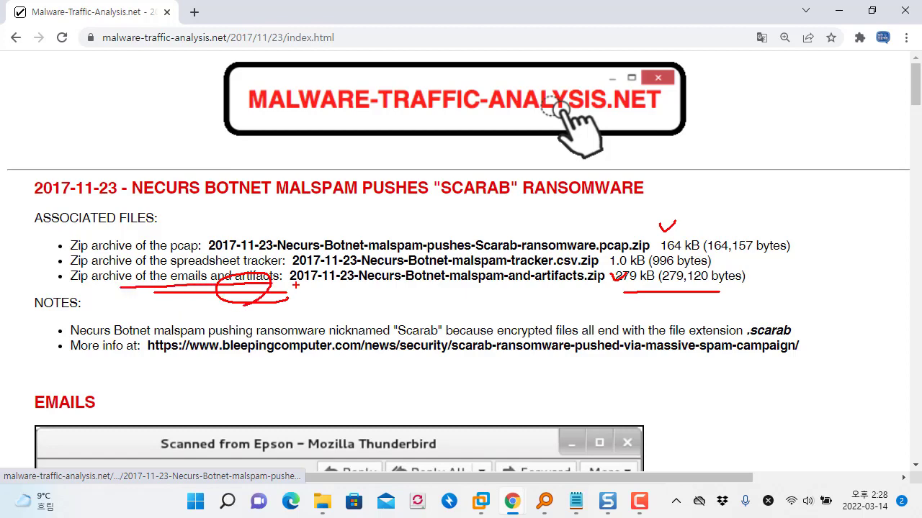
{"action": "left_click_drag", "start_coordinate": [496, 289], "coordinate": [597, 288]}
Examine the post's sample email attachment, extracted VBS script, file hashes and ransom note image.
{"action": "scroll", "coordinate": [651, 284], "scroll_direction": "down", "scroll_amount": 5}
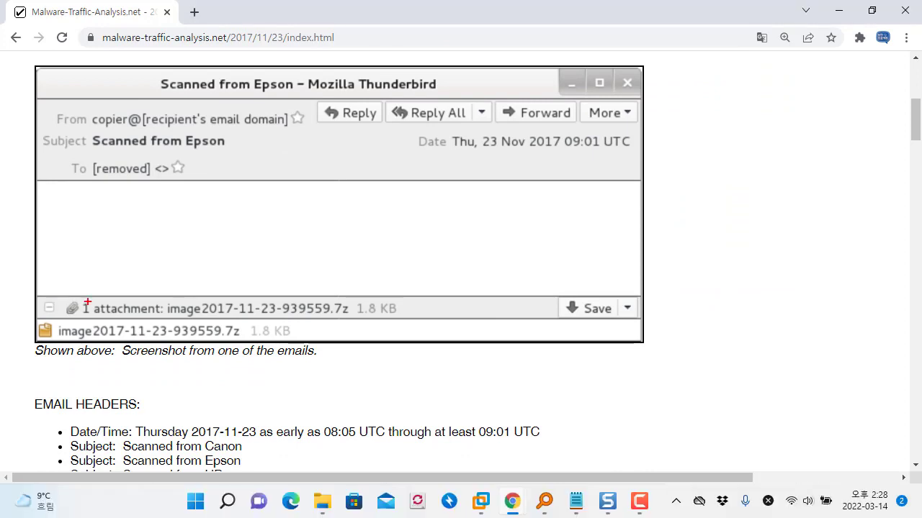
{"action": "left_click_drag", "start_coordinate": [16, 298], "coordinate": [392, 357]}
{"action": "scroll", "coordinate": [383, 350], "scroll_direction": "down", "scroll_amount": 4}
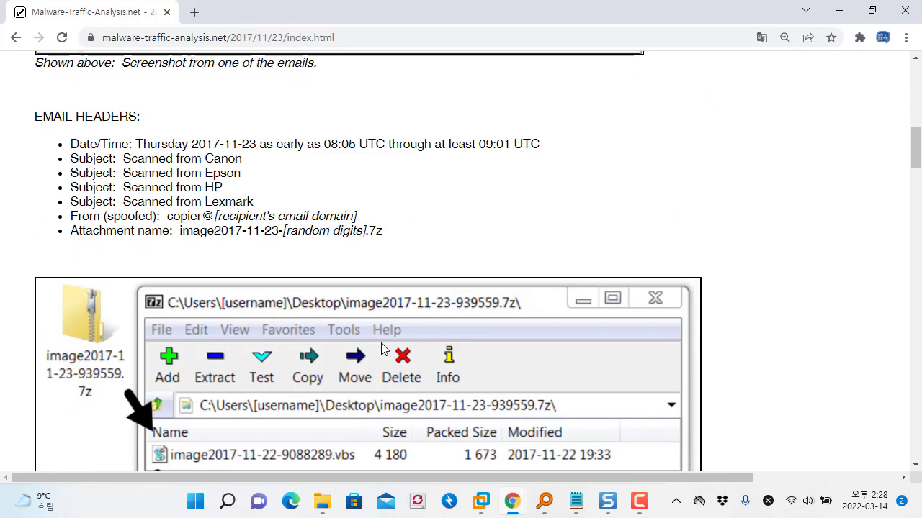
{"action": "scroll", "coordinate": [381, 349], "scroll_direction": "down", "scroll_amount": 3}
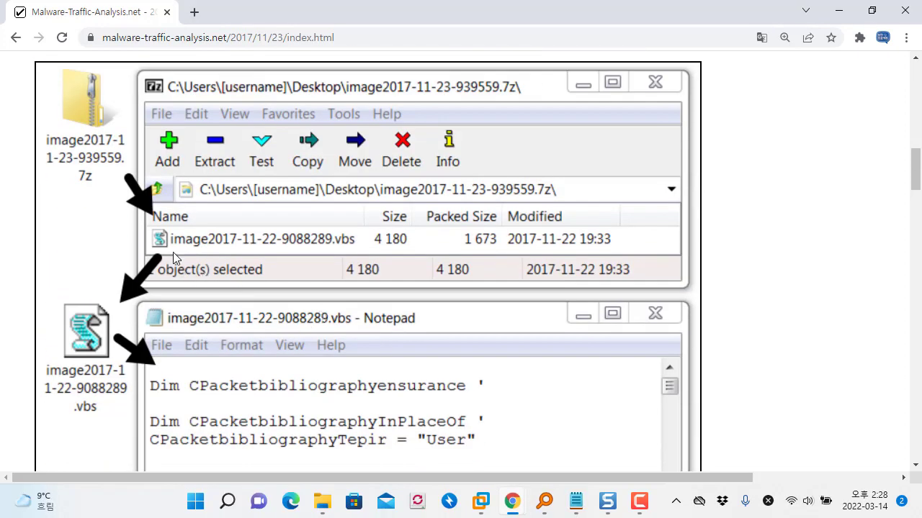
{"action": "left_click_drag", "start_coordinate": [146, 215], "coordinate": [392, 251]}
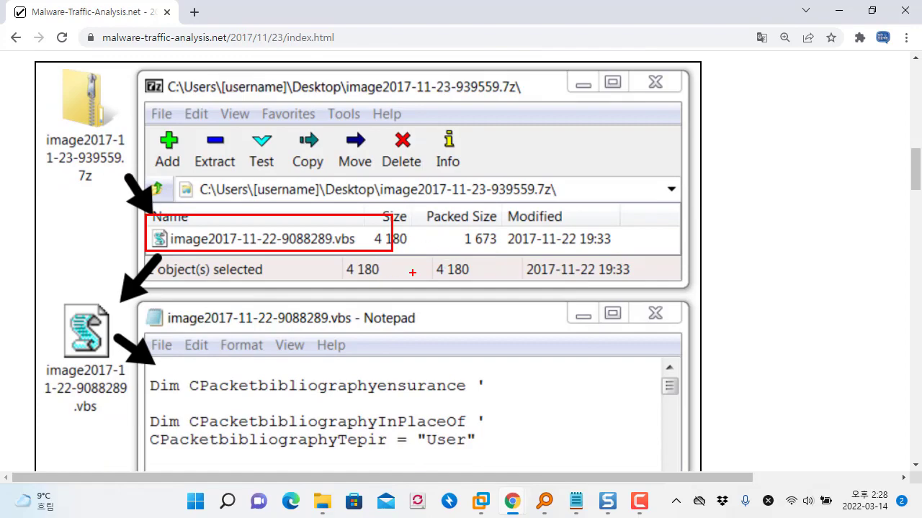
{"action": "scroll", "coordinate": [413, 273], "scroll_direction": "down", "scroll_amount": 12}
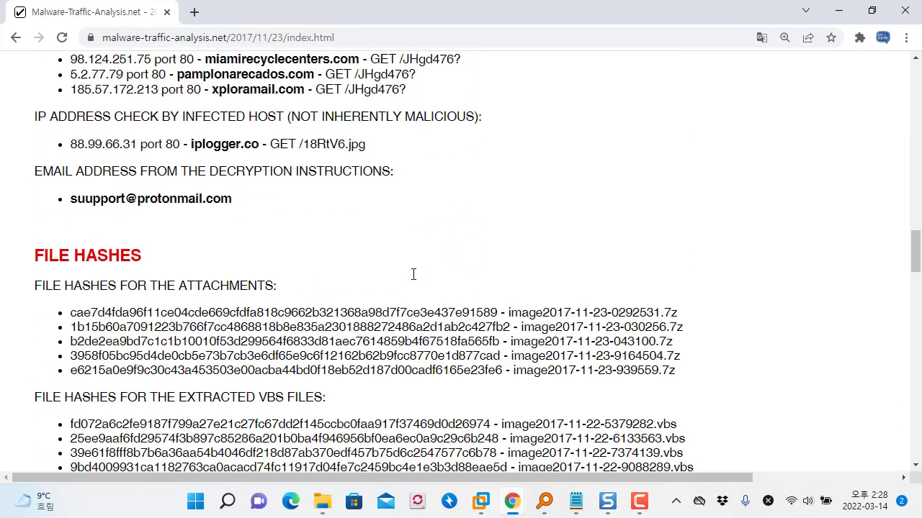
{"action": "scroll", "coordinate": [414, 274], "scroll_direction": "down", "scroll_amount": 3}
{"action": "scroll", "coordinate": [795, 140], "scroll_direction": "down", "scroll_amount": 1}
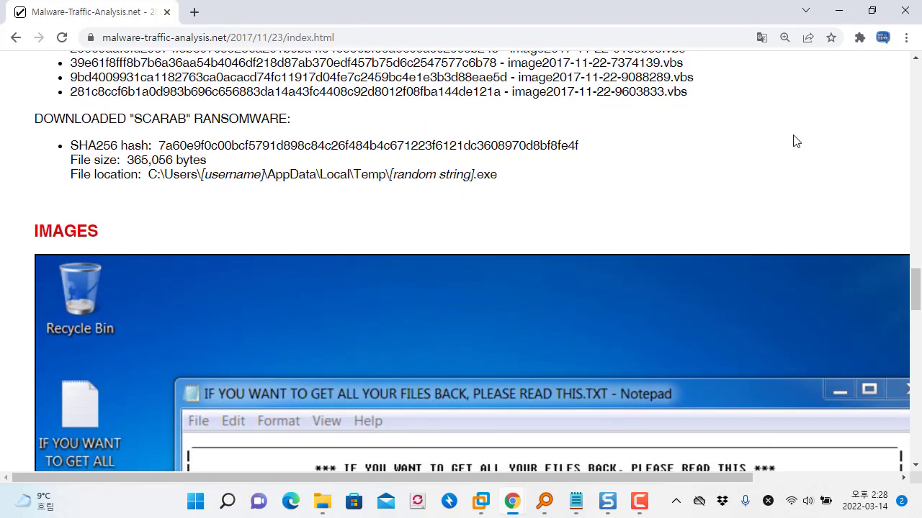
{"action": "scroll", "coordinate": [529, 240], "scroll_direction": "down", "scroll_amount": 6}
{"action": "scroll", "coordinate": [514, 190], "scroll_direction": "up", "scroll_amount": 1}
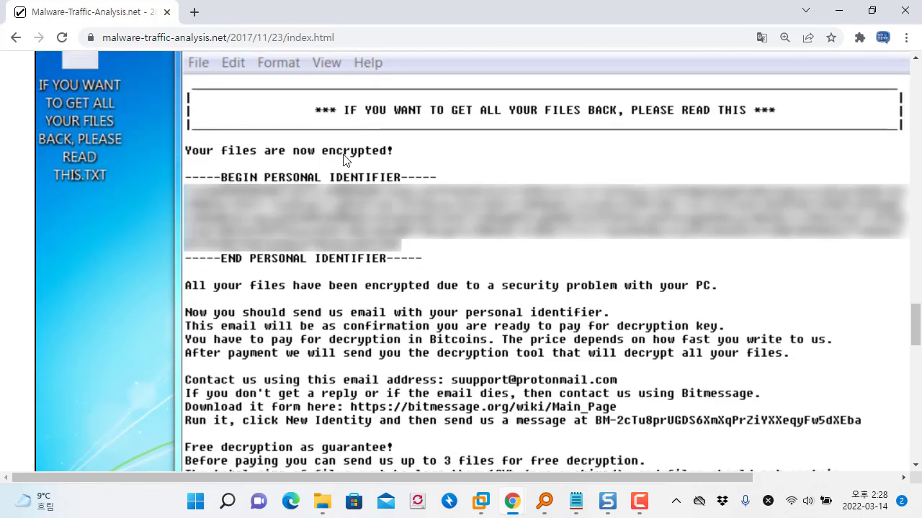
{"action": "scroll", "coordinate": [344, 160], "scroll_direction": "up", "scroll_amount": 1}
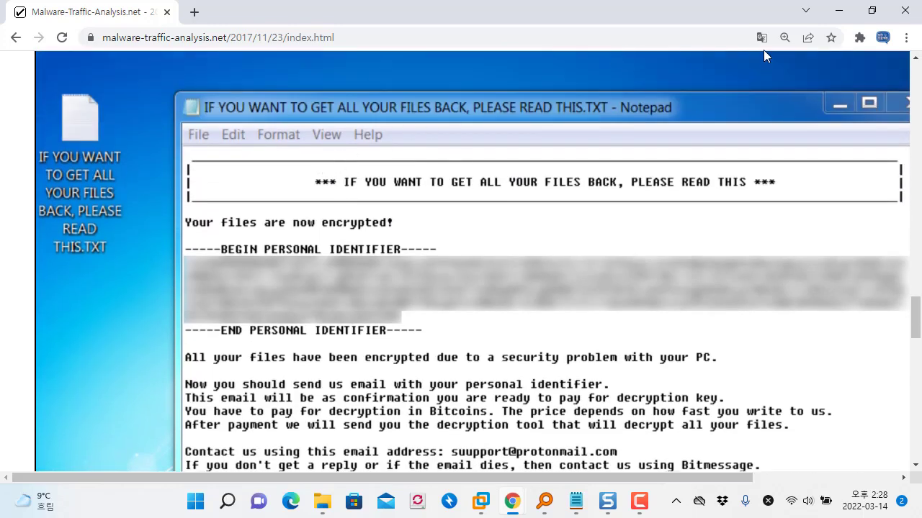
Switch to the Windows 7 virtual machine and arrange the DumpIt and SysinternalsSuite_old folder windows so both are accessible.
{"action": "left_click", "coordinate": [838, 11]}
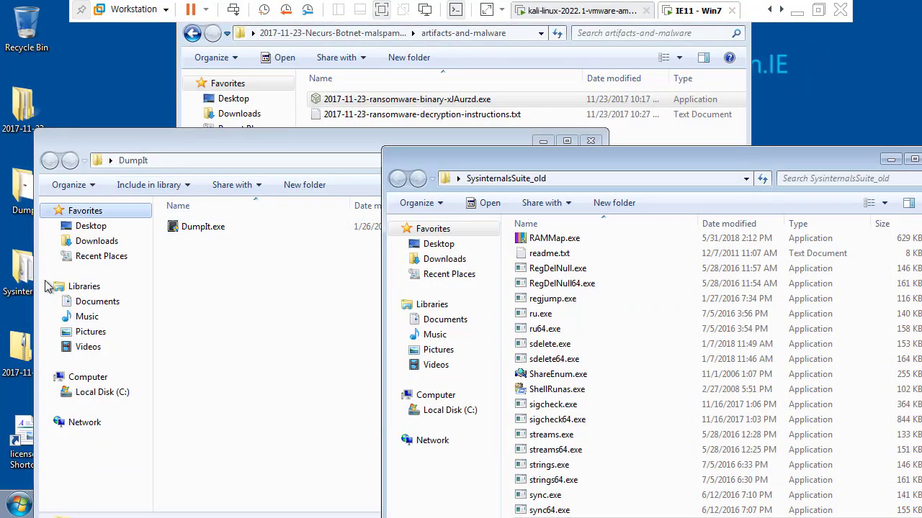
{"action": "left_click_drag", "start_coordinate": [154, 140], "coordinate": [228, 136]}
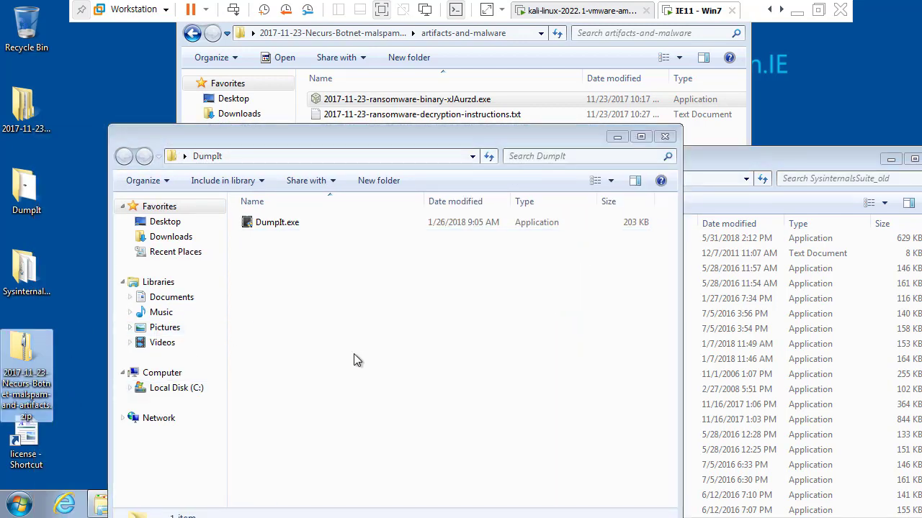
{"action": "left_click_drag", "start_coordinate": [354, 137], "coordinate": [253, 136]}
{"action": "left_click_drag", "start_coordinate": [627, 159], "coordinate": [575, 91]}
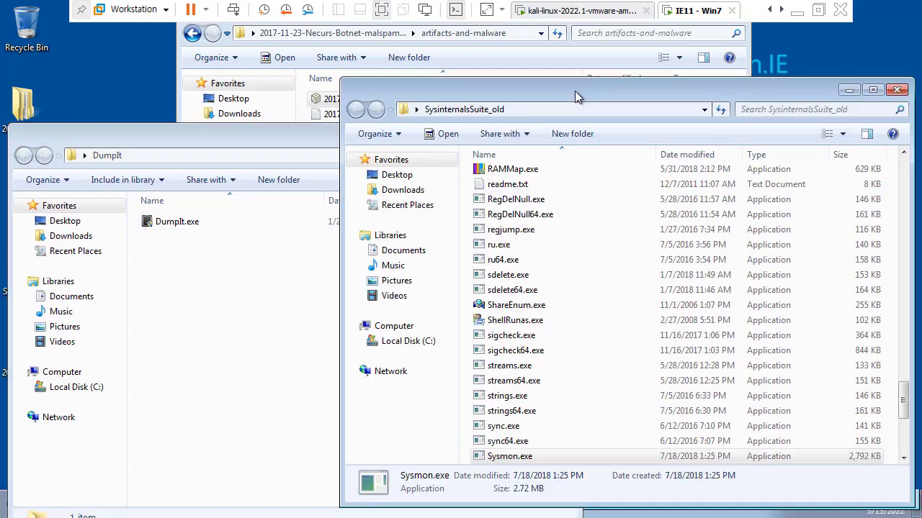
Locate Sysmon.exe in the SysinternalsSuite_old folder.
{"action": "left_click", "coordinate": [584, 321]}
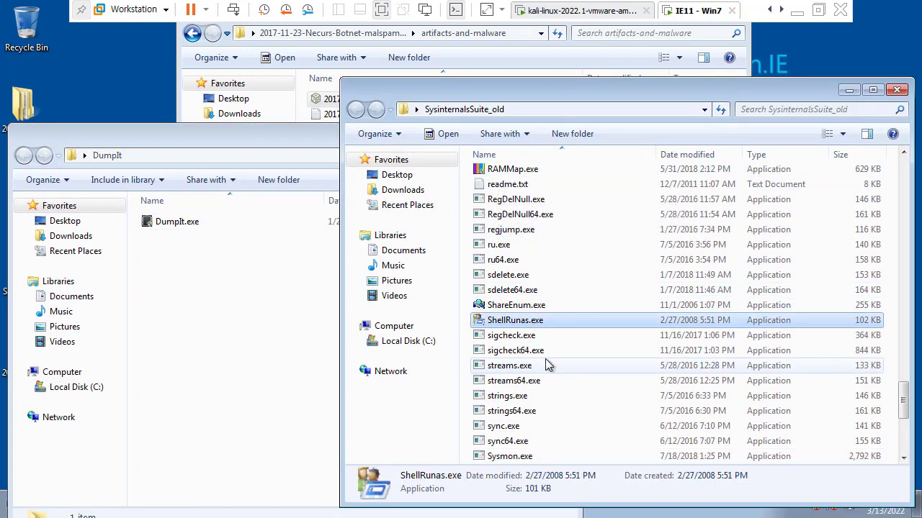
{"action": "scroll", "coordinate": [546, 366], "scroll_direction": "down", "scroll_amount": 2}
{"action": "left_click", "coordinate": [494, 368]}
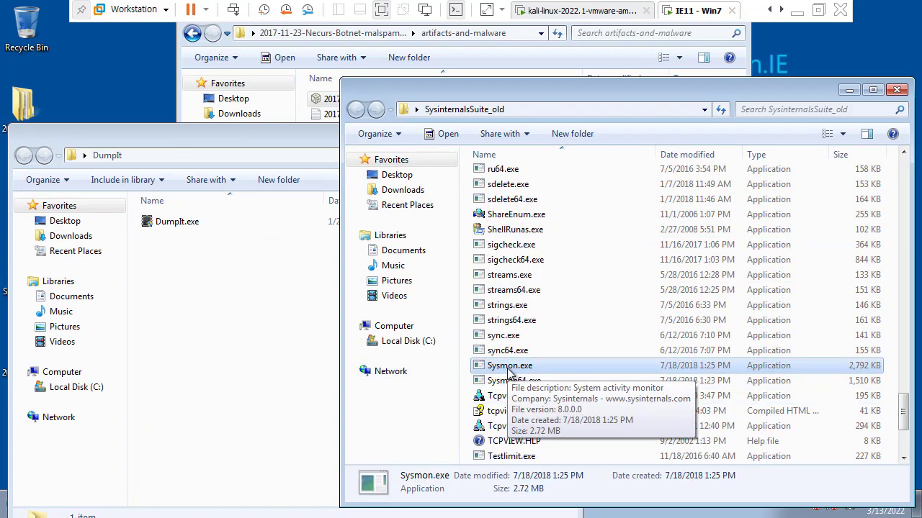
Launch Procmon.exe from the SysinternalsSuite_old folder and accept the Process Monitor license agreement.
{"action": "left_click", "coordinate": [561, 324]}
{"action": "scroll", "coordinate": [561, 324], "scroll_direction": "up", "scroll_amount": 2}
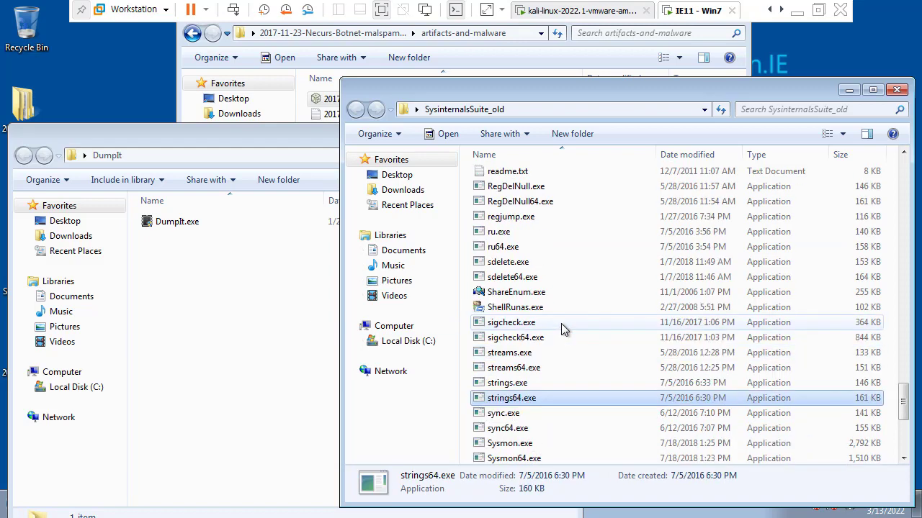
{"action": "scroll", "coordinate": [561, 323], "scroll_direction": "up", "scroll_amount": 2}
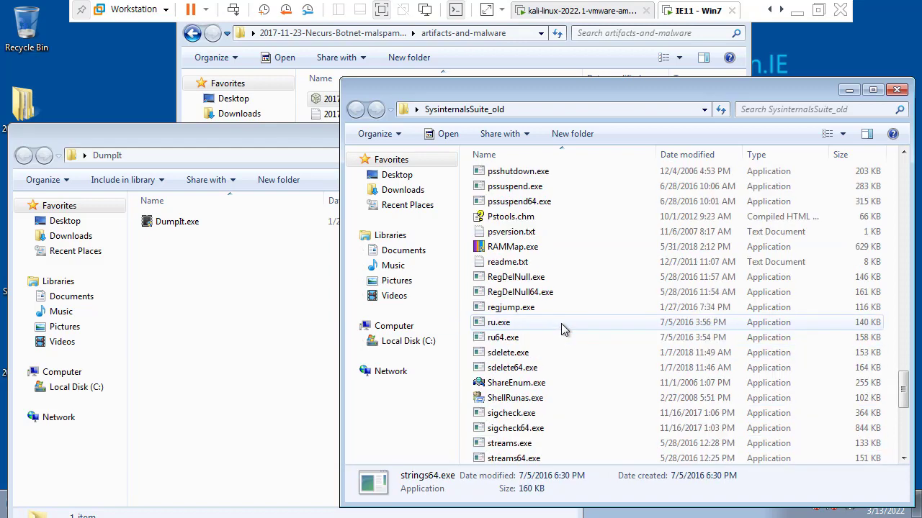
{"action": "left_click", "coordinate": [577, 195]}
{"action": "scroll", "coordinate": [576, 195], "scroll_direction": "up", "scroll_amount": 8}
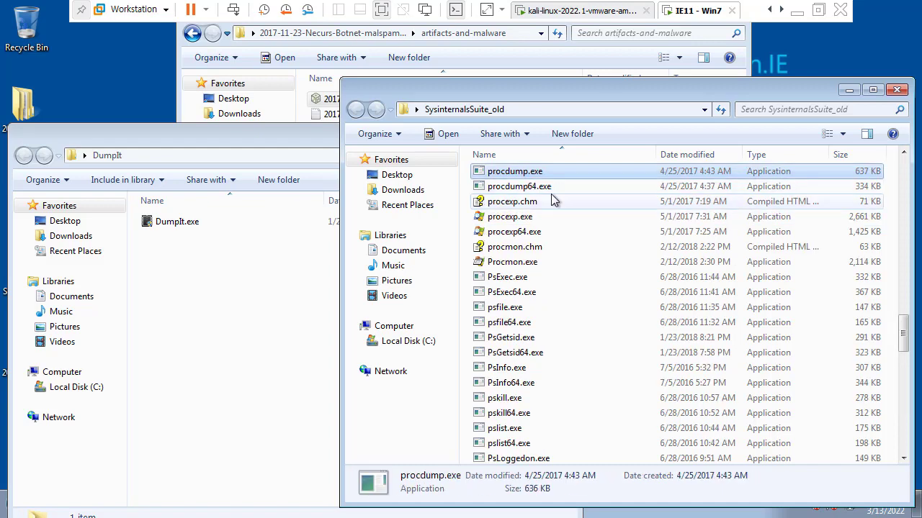
{"action": "mouse_move", "coordinate": [524, 223]}
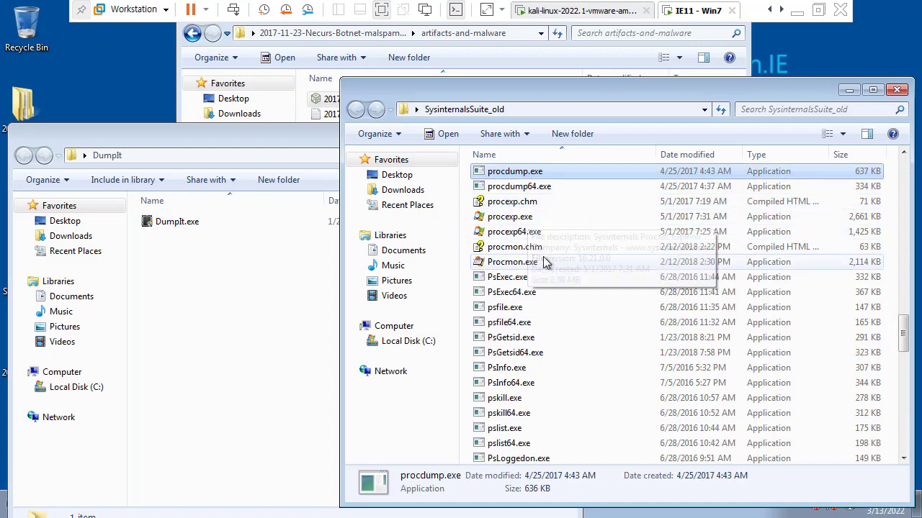
{"action": "left_click", "coordinate": [537, 262]}
{"action": "double_click", "coordinate": [537, 261]}
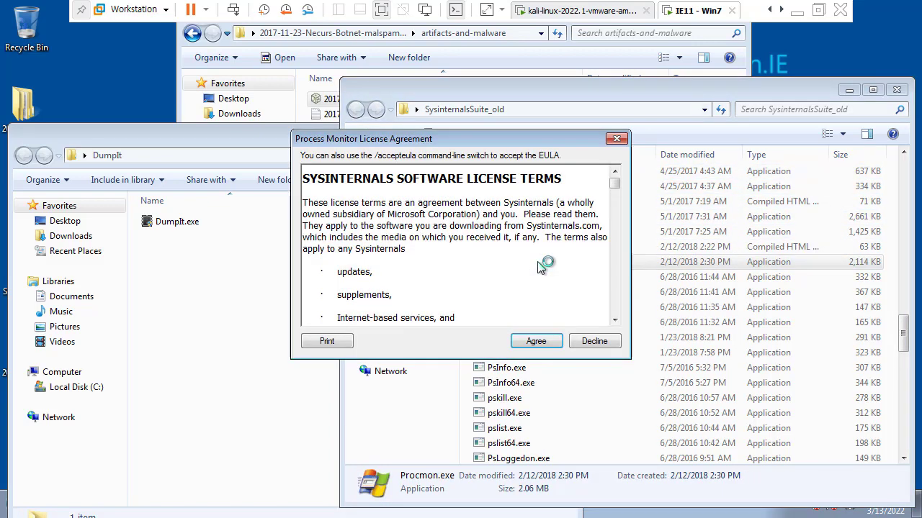
{"action": "left_click", "coordinate": [537, 342]}
{"action": "left_click", "coordinate": [507, 268]}
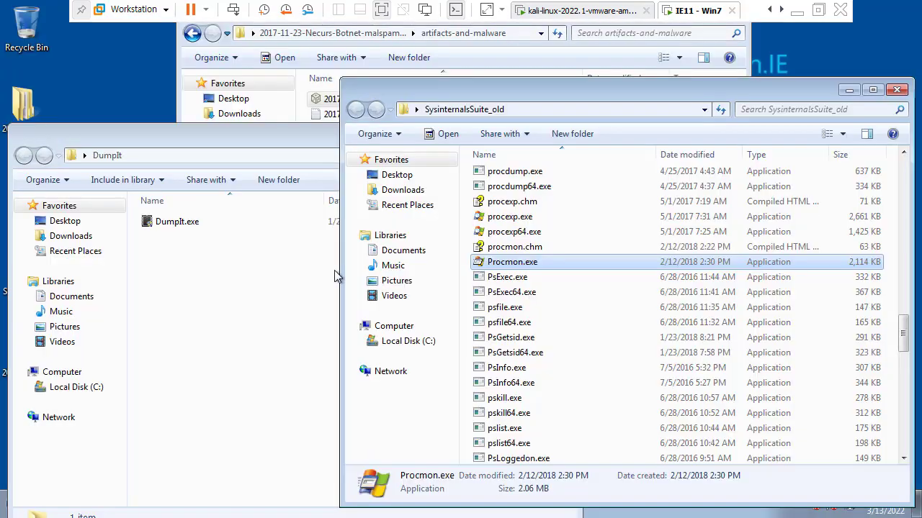
Enlarge the Process Monitor window to show its Result and Detail columns, and move it clear of the DumpIt folder.
{"action": "left_click_drag", "start_coordinate": [347, 154], "coordinate": [250, 126]}
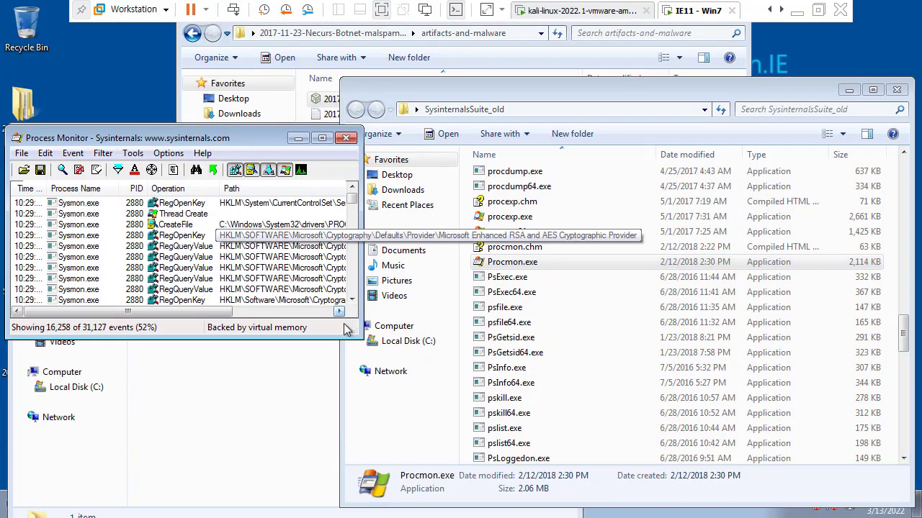
{"action": "left_click_drag", "start_coordinate": [360, 343], "coordinate": [530, 468]}
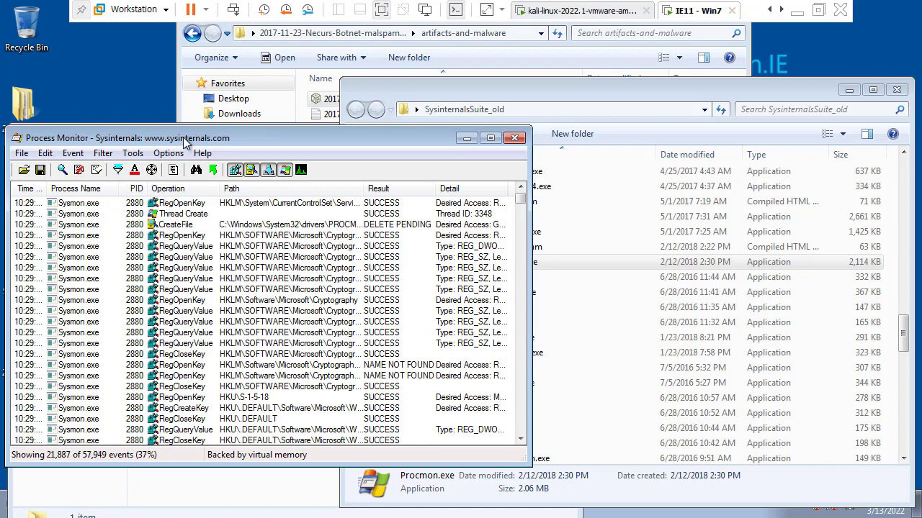
{"action": "left_click_drag", "start_coordinate": [189, 144], "coordinate": [711, 146]}
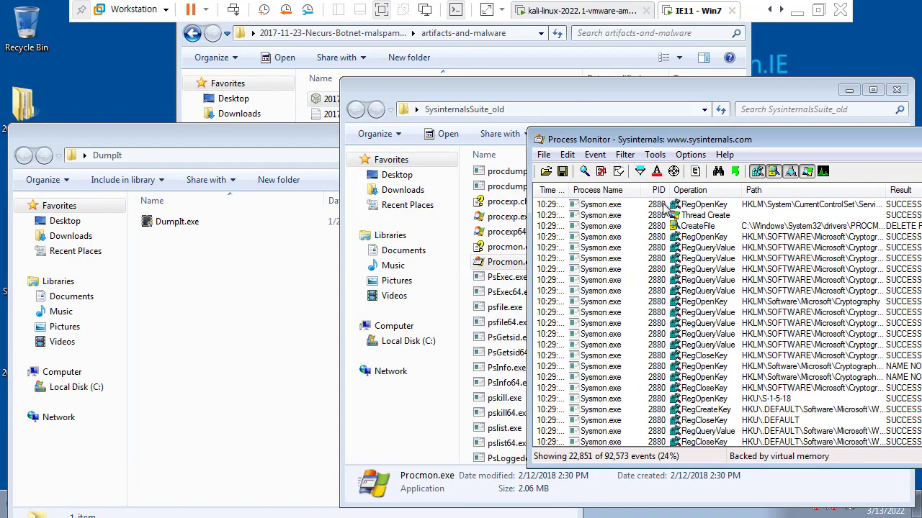
{"action": "left_click", "coordinate": [620, 156]}
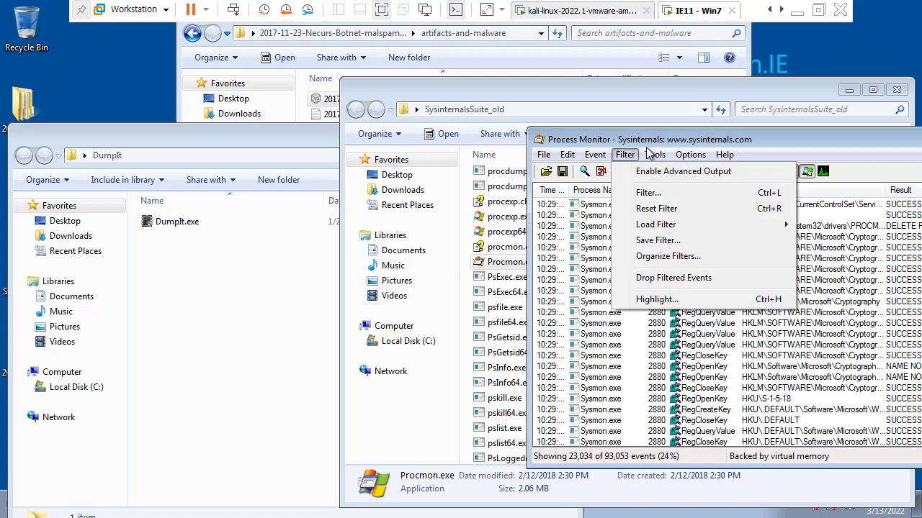
{"action": "mouse_move", "coordinate": [654, 155]}
Run 2017-11-23-ransomware-binary-xJAurzd.exe from the artifacts-and-malware folder in the virtual machine and allow it to make changes.
{"action": "left_click", "coordinate": [179, 43]}
{"action": "left_click", "coordinate": [358, 118]}
{"action": "left_click", "coordinate": [364, 100]}
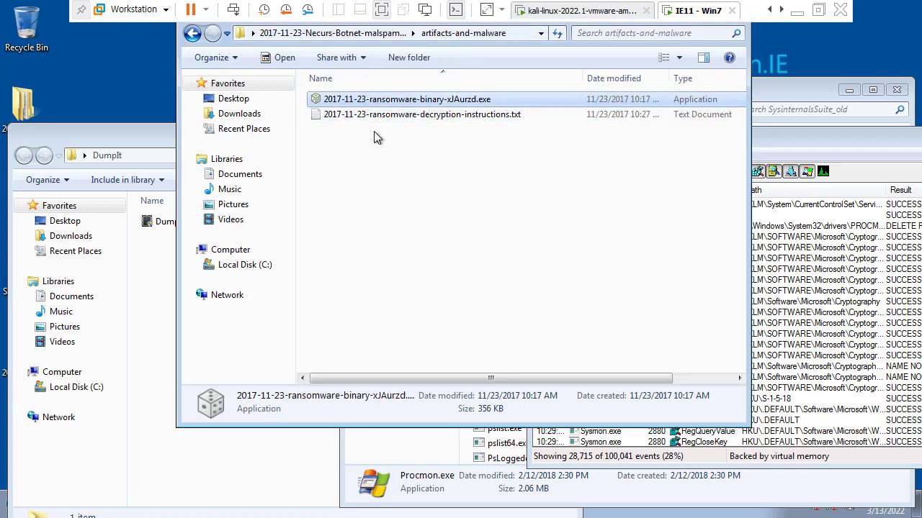
{"action": "left_click", "coordinate": [376, 160]}
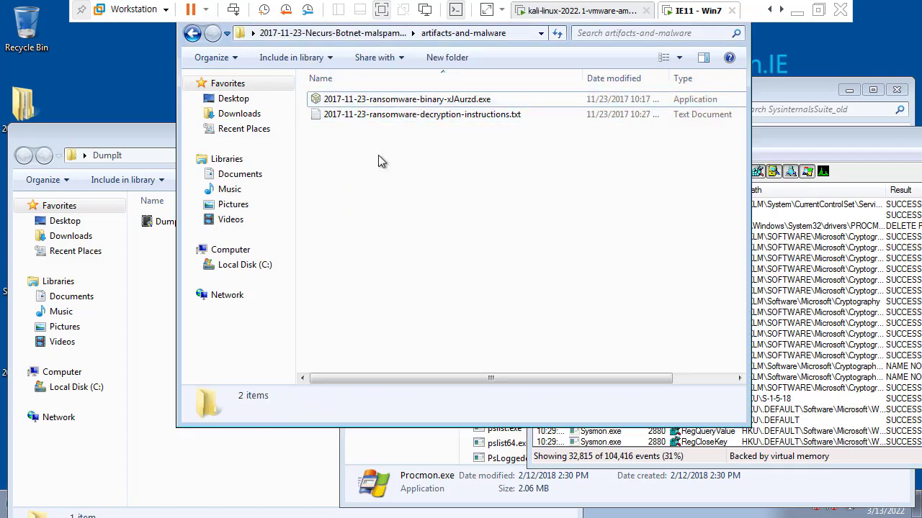
{"action": "double_click", "coordinate": [398, 101]}
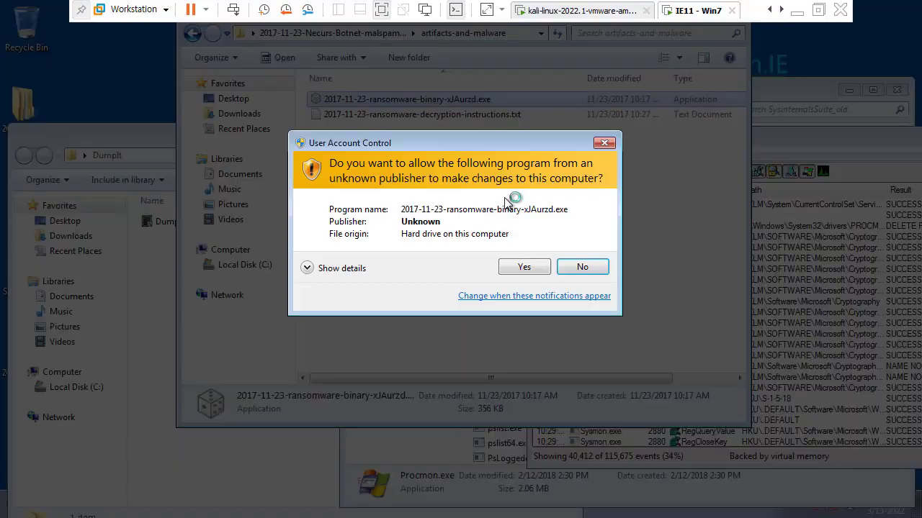
{"action": "left_click", "coordinate": [524, 267]}
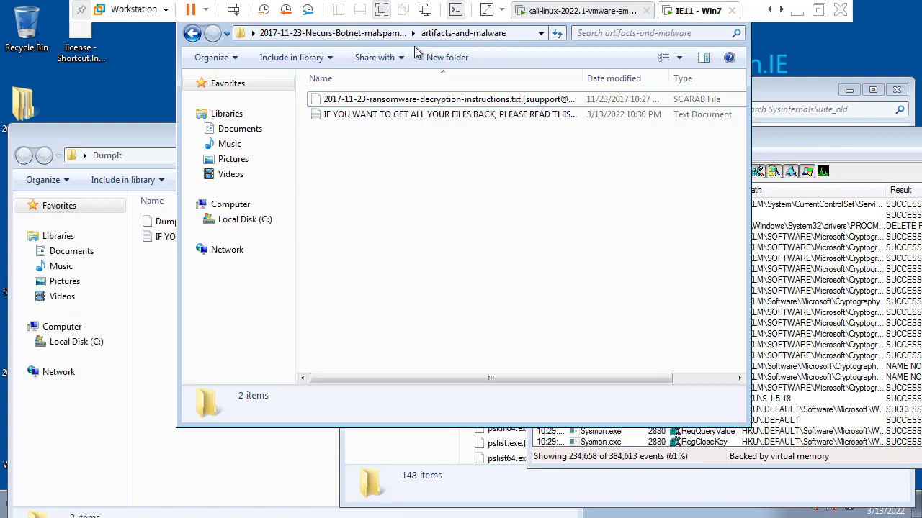
Bring the DumpIt folder to the front and widen its Name column to show the complete name of the encrypted file.
{"action": "left_click", "coordinate": [151, 141]}
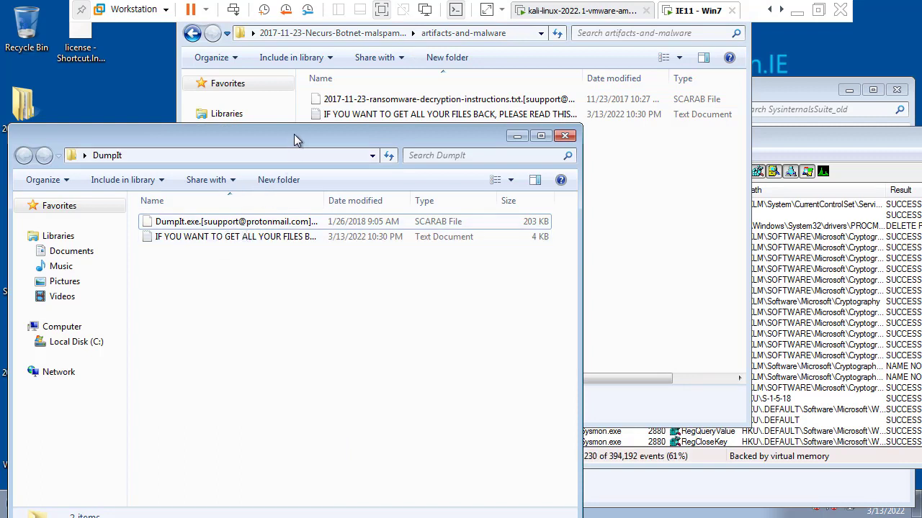
{"action": "left_click_drag", "start_coordinate": [324, 200], "coordinate": [393, 200]}
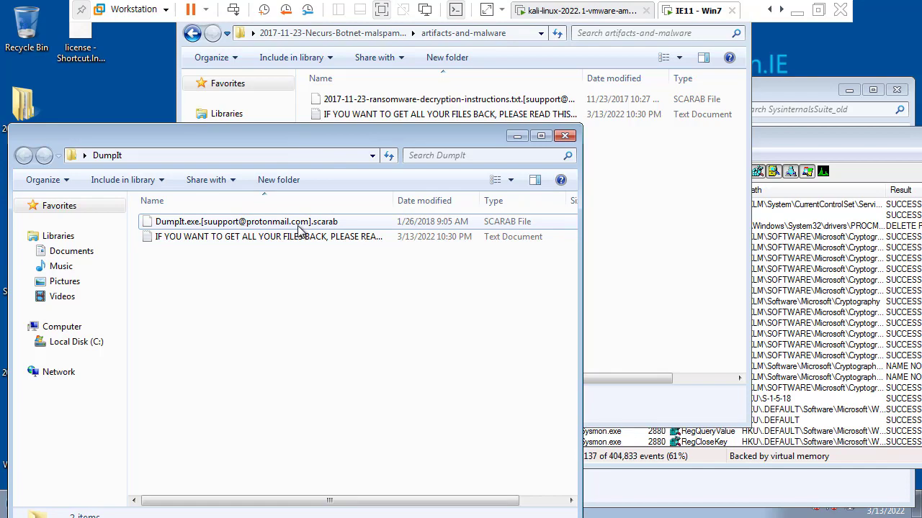
Open the ransom note "IF YOU WANT TO GET ALL YOUR FILES BACK, PLEASE READ THIS.TXT" and restore its window to a smaller size.
{"action": "left_click_drag", "start_coordinate": [257, 144], "coordinate": [506, 102]}
{"action": "double_click", "coordinate": [504, 202]}
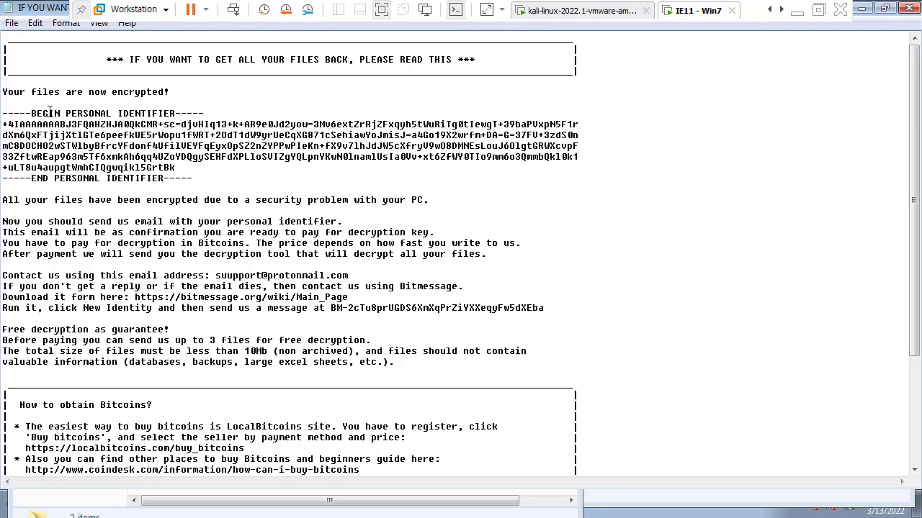
{"action": "left_click_drag", "start_coordinate": [41, 13], "coordinate": [365, 159]}
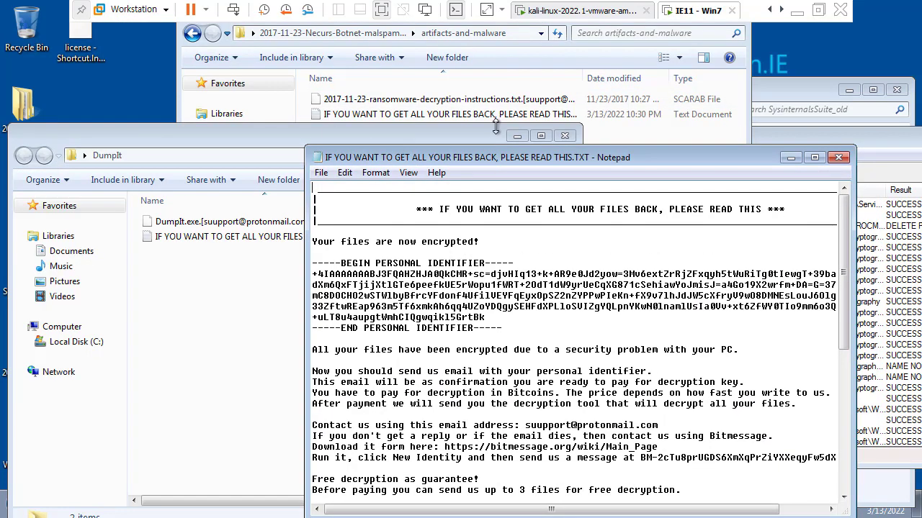
Take a snapshot of the IE11 - Win7 virtual machine named 랜섬웨어감염후.
{"action": "right_click", "coordinate": [697, 15]}
{"action": "mouse_move", "coordinate": [812, 131]}
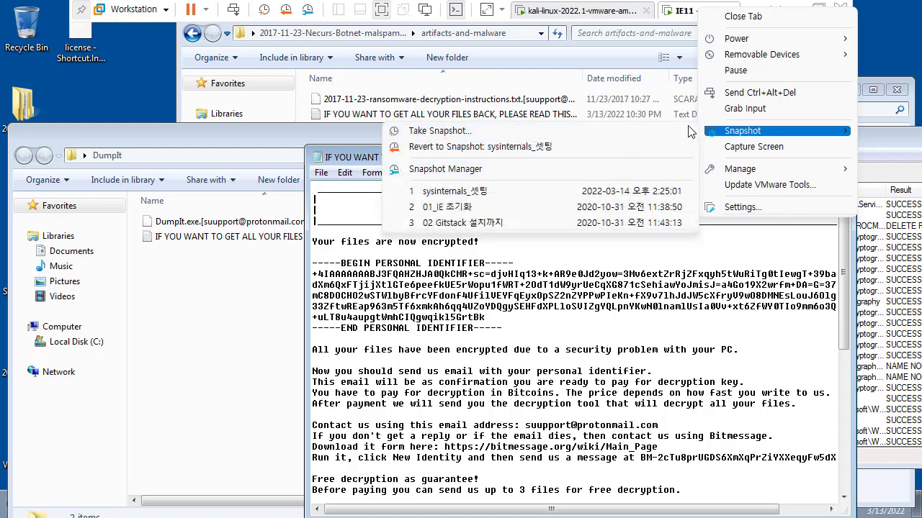
{"action": "left_click", "coordinate": [579, 136]}
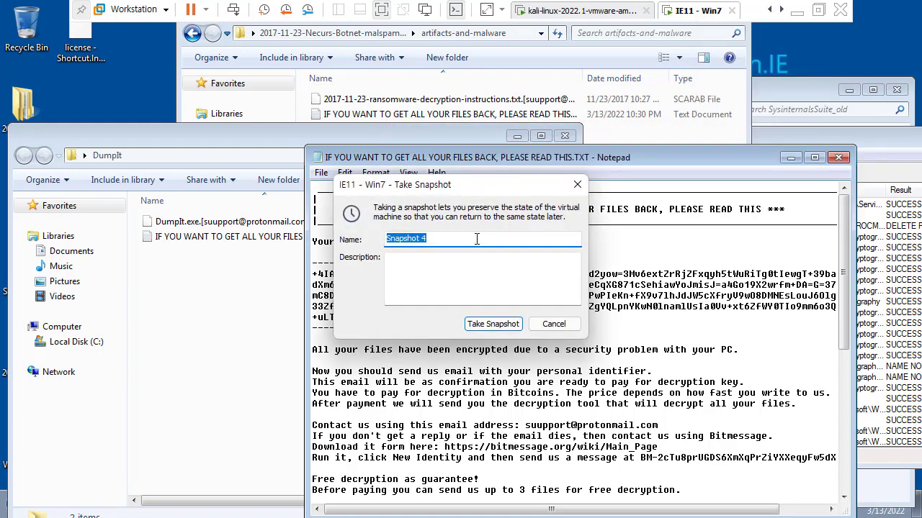
{"action": "type", "text": "fostja"}
{"action": "key", "text": "BackSpace"}
{"action": "type", "text": "랜섬웨"}
{"action": "type", "text": "섬ㄷ웨어"}
{"action": "type", "text": "어"}
{"action": "key", "text": "BackSpace"}
{"action": "key", "text": "BackSpace"}
{"action": "key", "text": "BackSpace"}
{"action": "type", "text": "웨어감염후"}
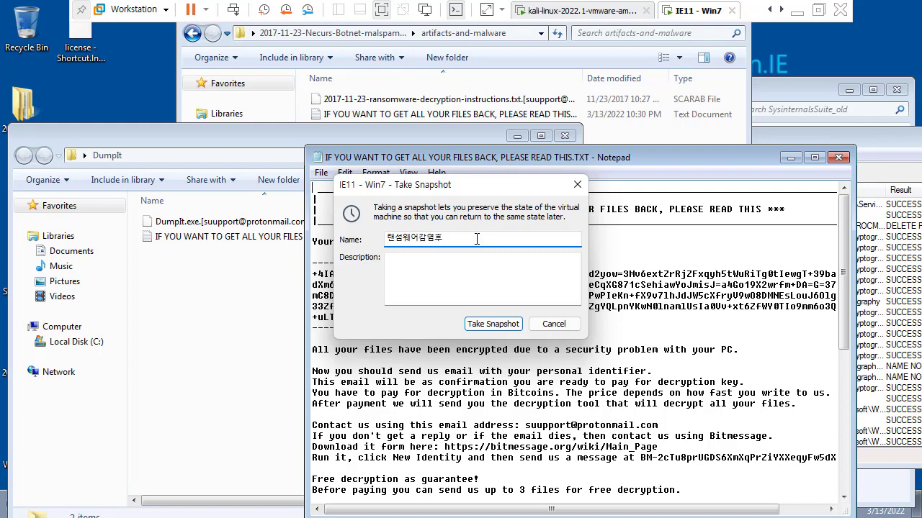
{"action": "key", "text": "Return"}
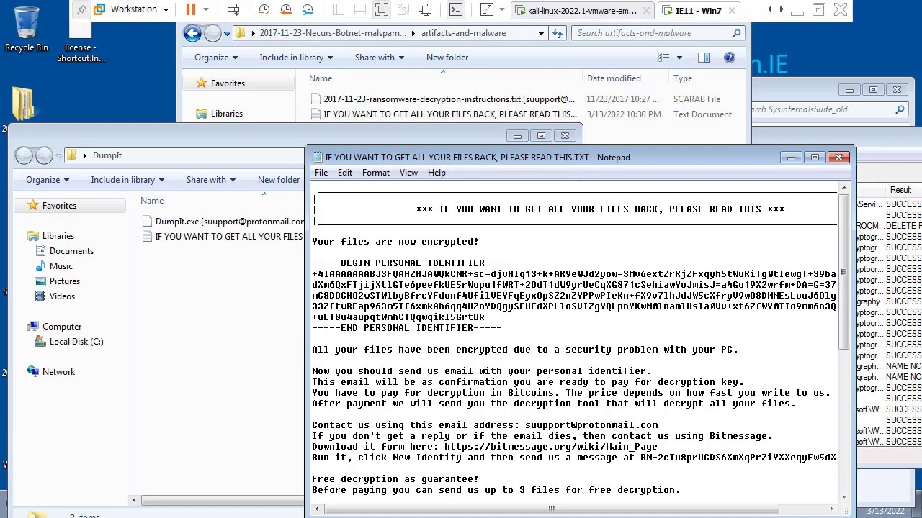
Paste DumpIt.zip into the DumpIt folder and extract it to C:\Users\IEUser\Desktop\DumpIt\DumpIt, entering the archive password.
{"action": "left_click", "coordinate": [221, 325]}
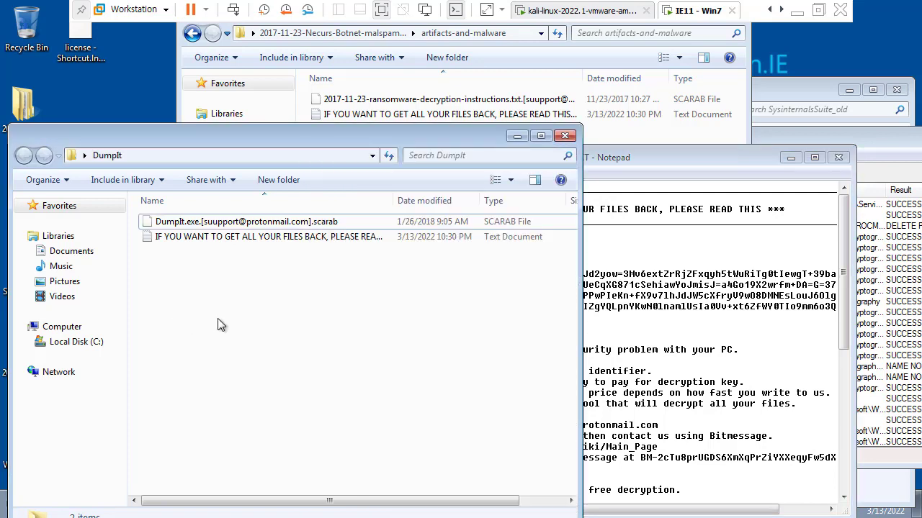
{"action": "key", "text": "ctrl+v"}
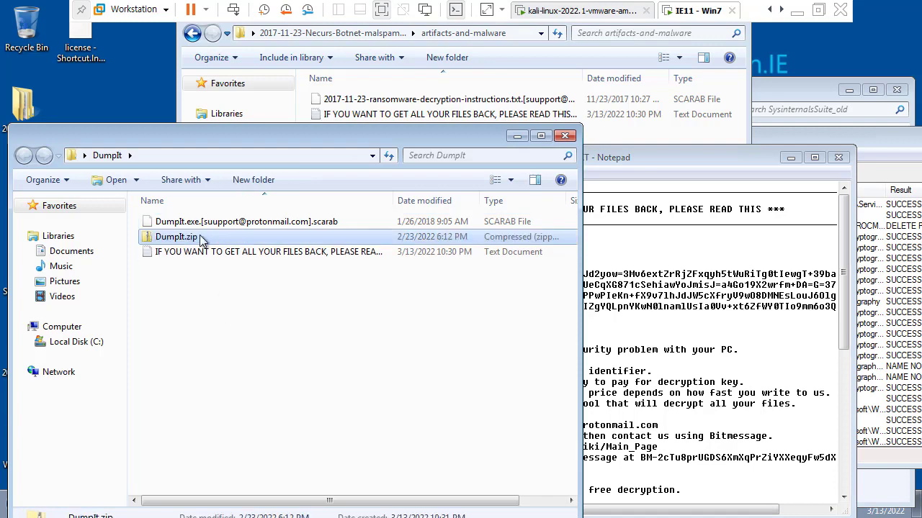
{"action": "right_click", "coordinate": [188, 237]}
{"action": "left_click", "coordinate": [256, 278]}
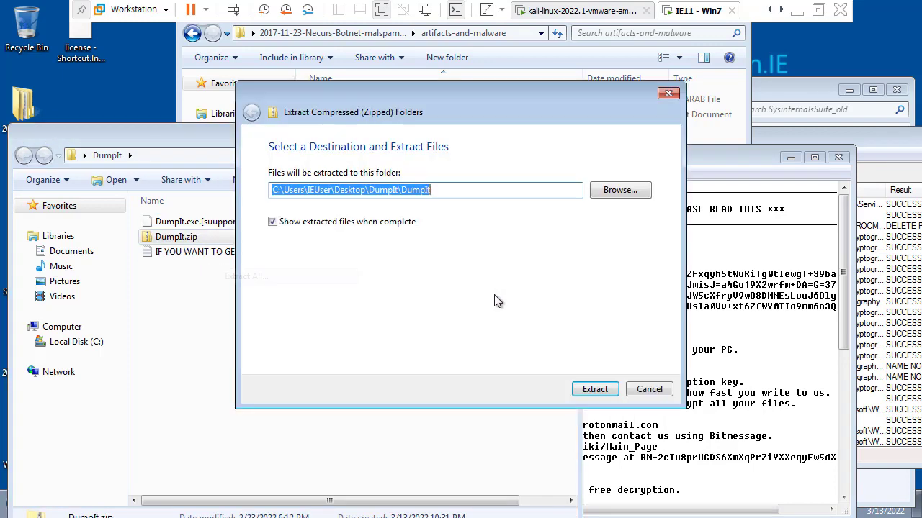
{"action": "left_click", "coordinate": [592, 389]}
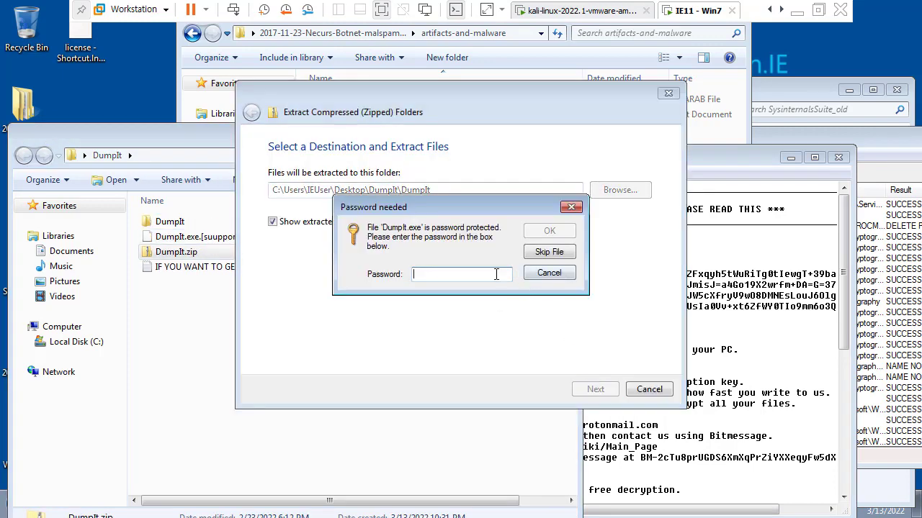
{"action": "type", "text": "infected"}
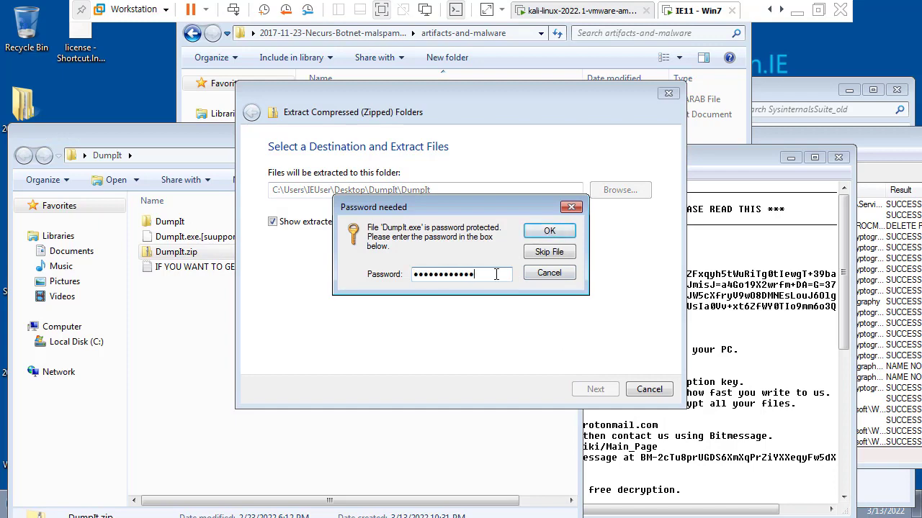
{"action": "key", "text": "Return"}
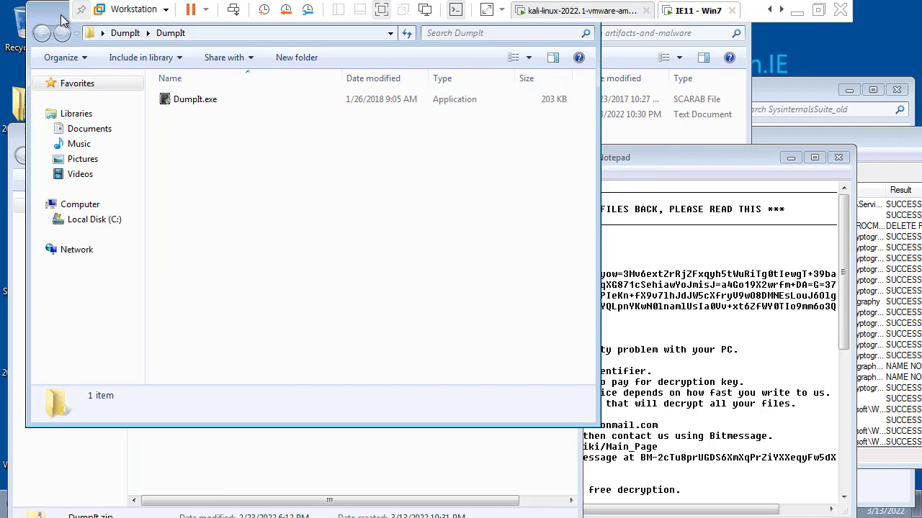
Run the extracted DumpIt.exe, allow it to make changes and confirm the memory dump with y.
{"action": "double_click", "coordinate": [201, 103]}
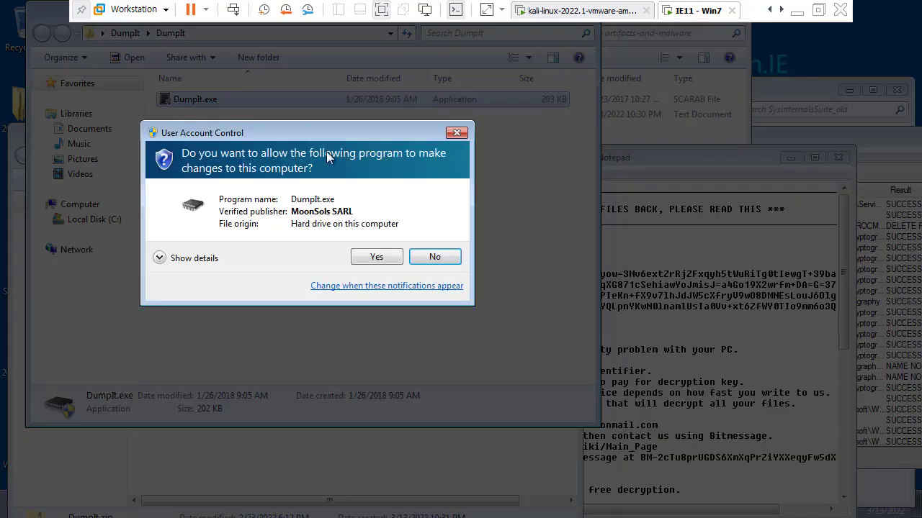
{"action": "left_click", "coordinate": [366, 258]}
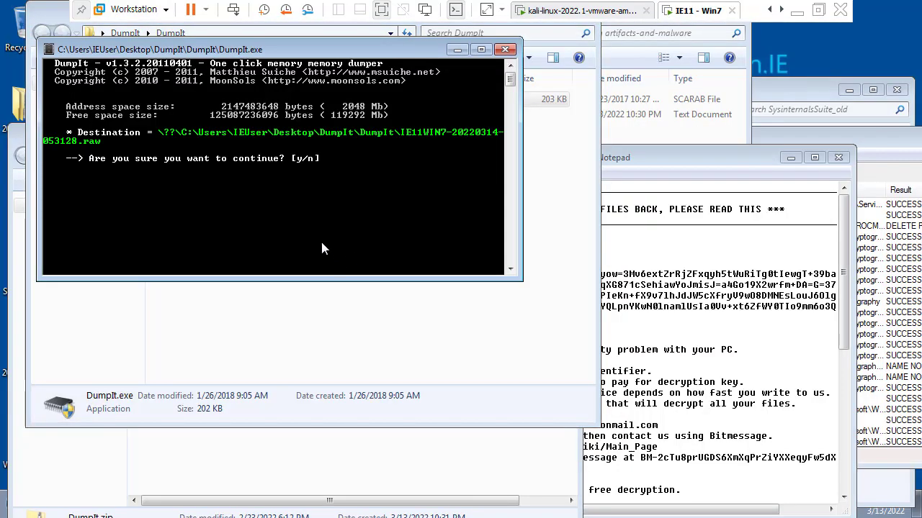
{"action": "type", "text": "y"}
{"action": "key", "text": "Return"}
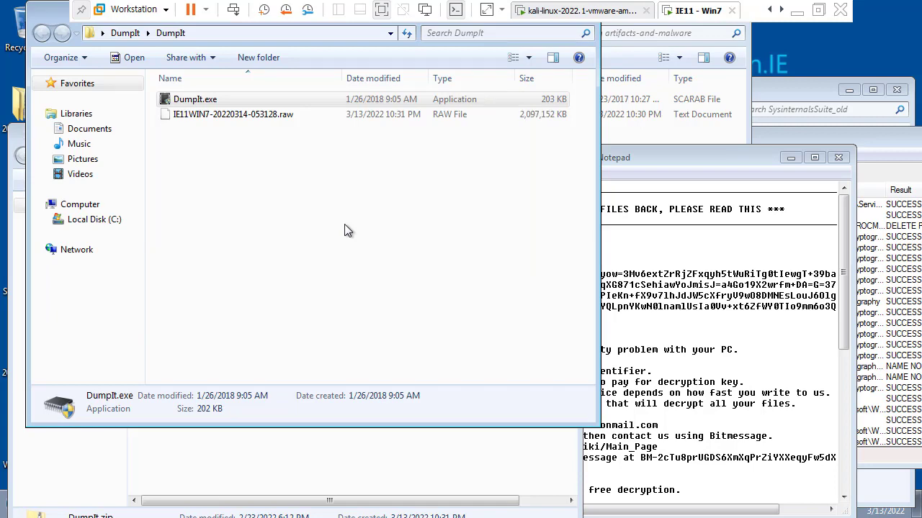
Copy the memory dump IE11WIN7-20220314-053128.raw from the virtual machine to the host, and return to the virtual machine.
{"action": "left_click_drag", "start_coordinate": [51, 13], "coordinate": [79, 119]}
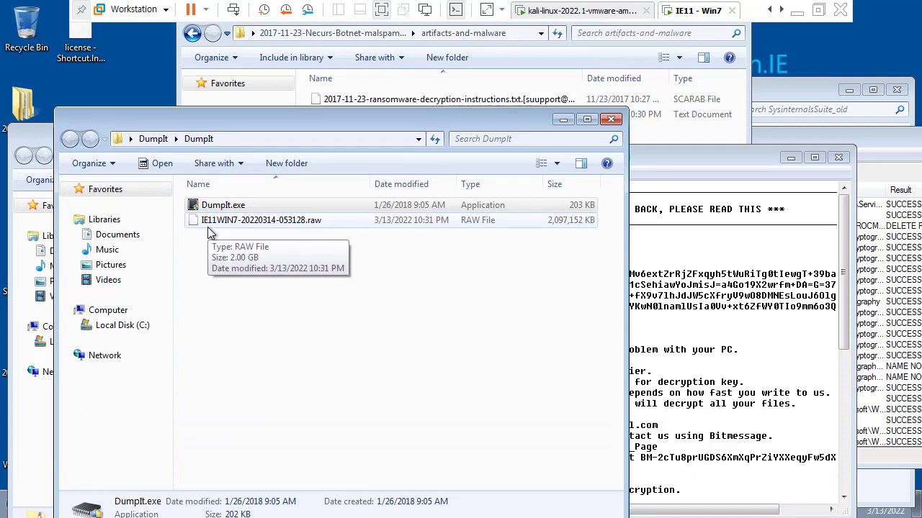
{"action": "left_click", "coordinate": [209, 225]}
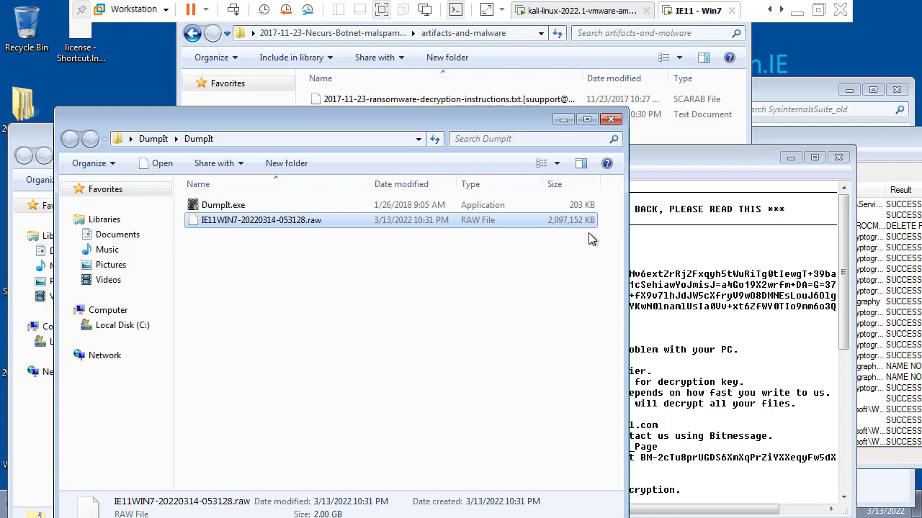
{"action": "left_click", "coordinate": [797, 11]}
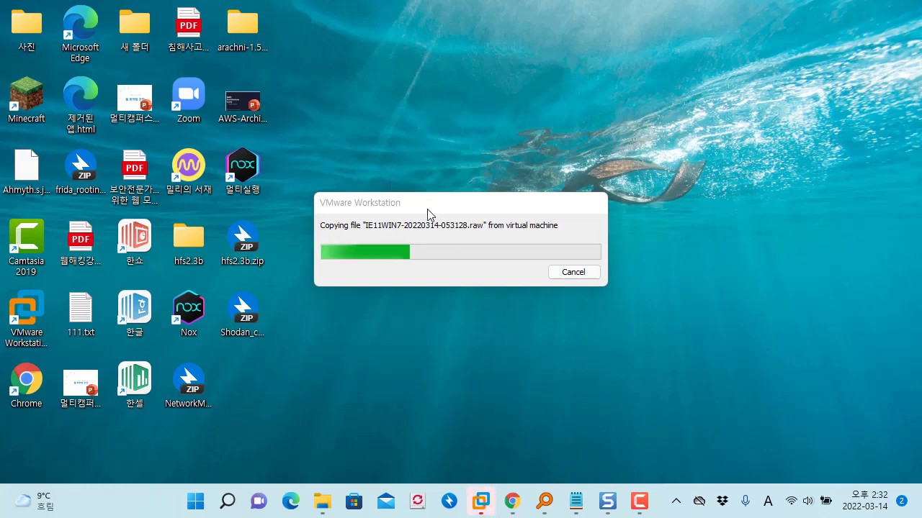
{"action": "mouse_move", "coordinate": [494, 500]}
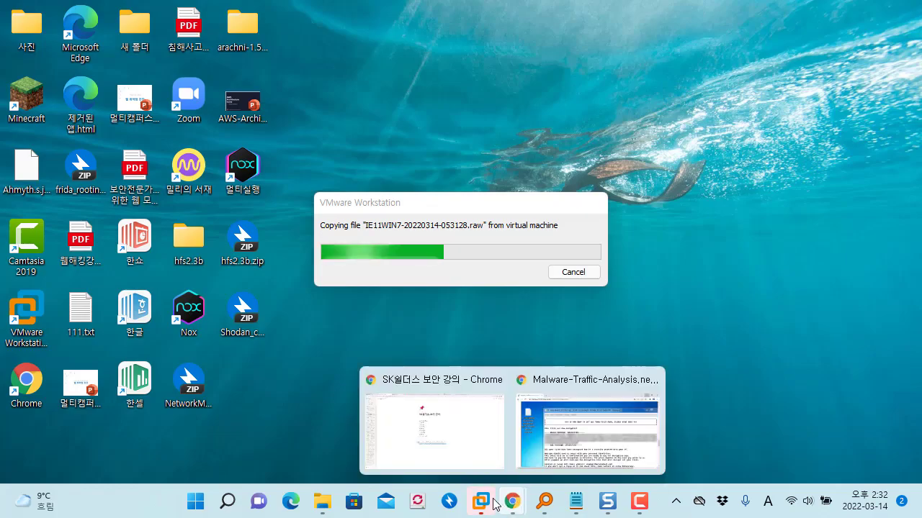
{"action": "left_click", "coordinate": [535, 462]}
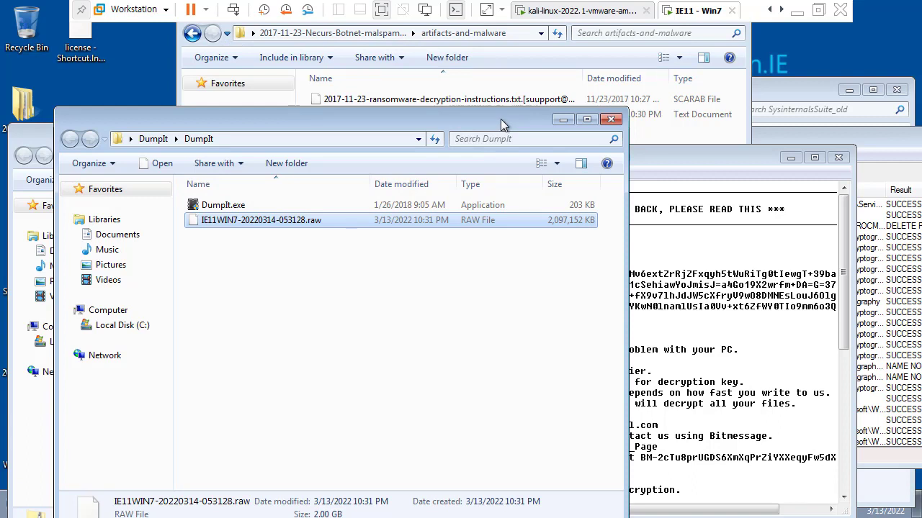
Minimize the extracted DumpIt folder, bring Process Monitor to the front and open its Process Tree.
{"action": "left_click", "coordinate": [567, 122]}
{"action": "left_click", "coordinate": [788, 135]}
{"action": "left_click_drag", "start_coordinate": [788, 135], "coordinate": [368, 85]}
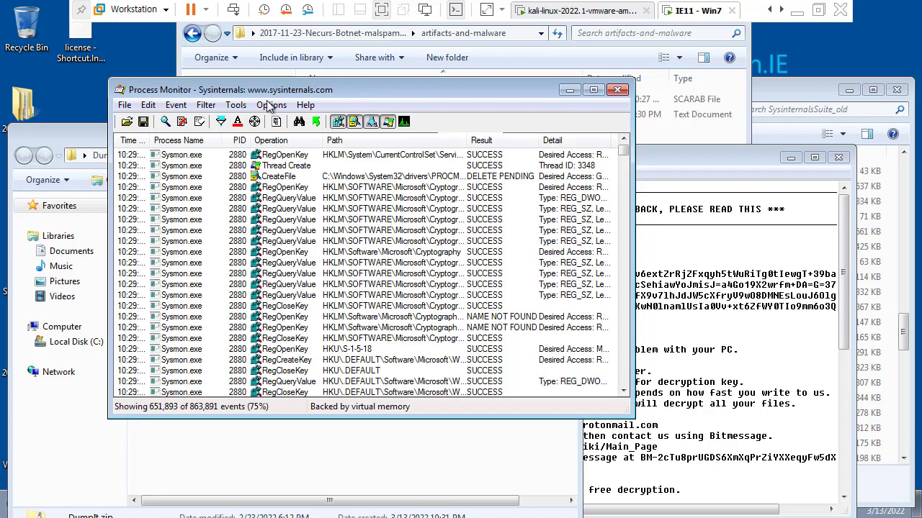
{"action": "left_click_drag", "start_coordinate": [248, 105], "coordinate": [295, 106]}
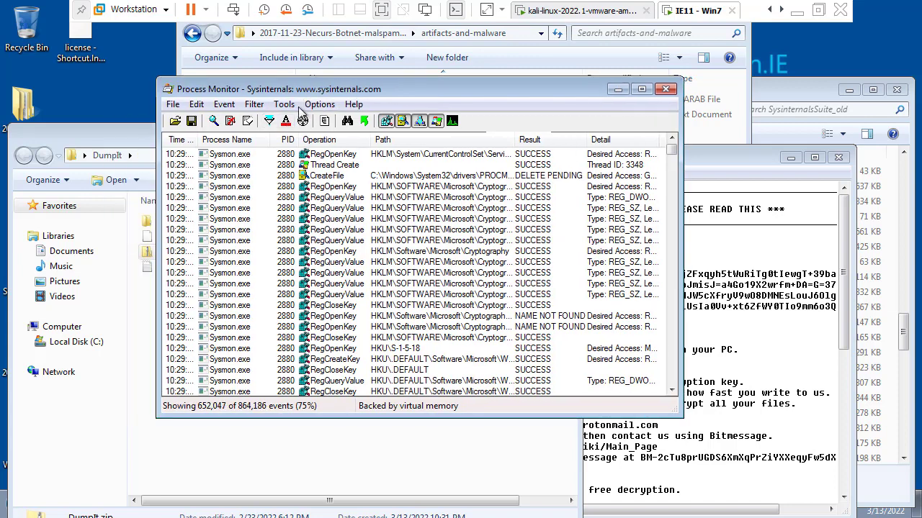
{"action": "left_click", "coordinate": [284, 104]}
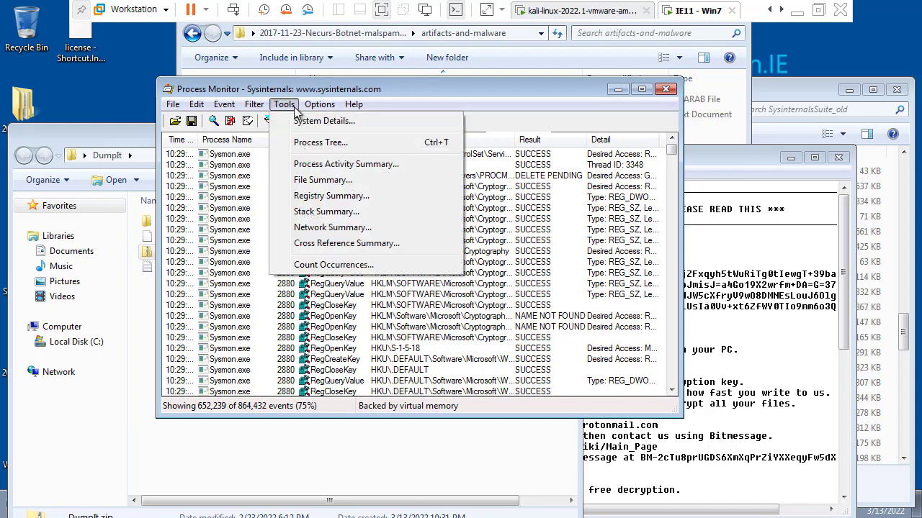
{"action": "left_click", "coordinate": [319, 144]}
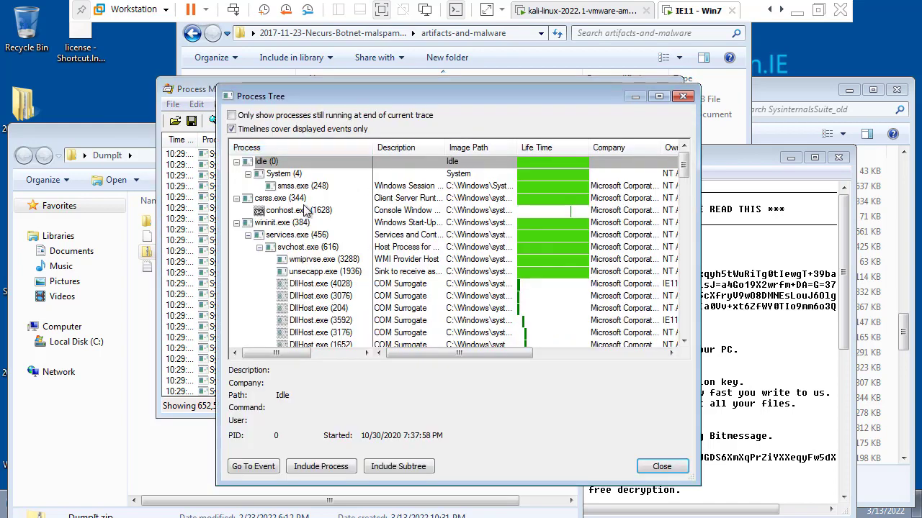
Enlarge the Process Tree window, widen its Process column and locate the ransomware's process branch under Explorer.EXE.
{"action": "left_click_drag", "start_coordinate": [360, 100], "coordinate": [300, 58]}
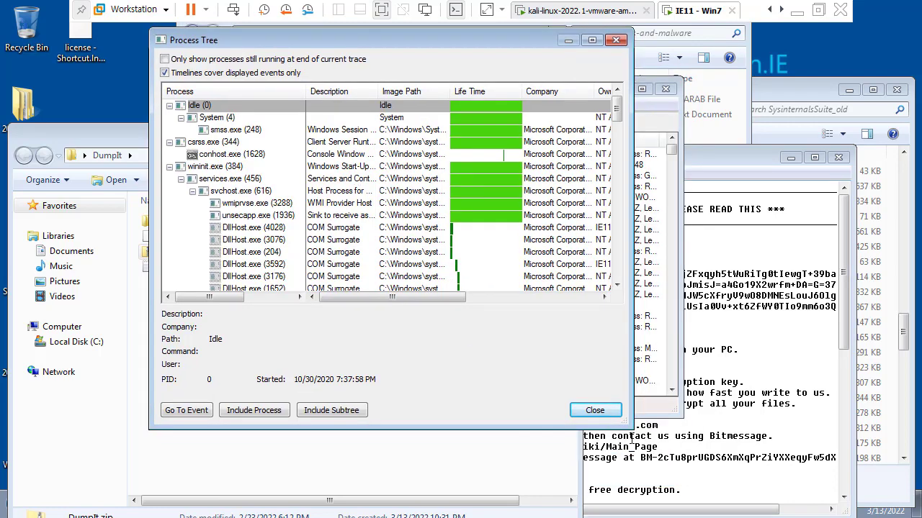
{"action": "left_click_drag", "start_coordinate": [632, 428], "coordinate": [850, 494]}
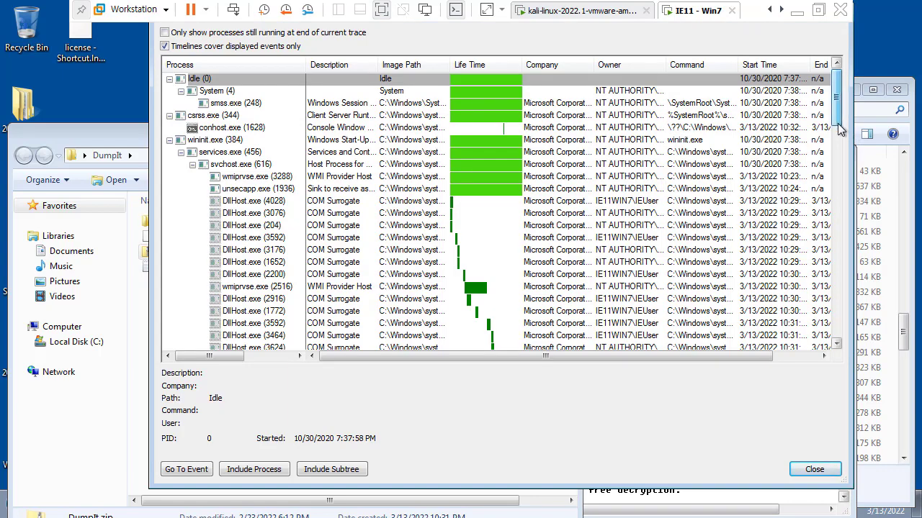
{"action": "left_click_drag", "start_coordinate": [835, 116], "coordinate": [836, 225]}
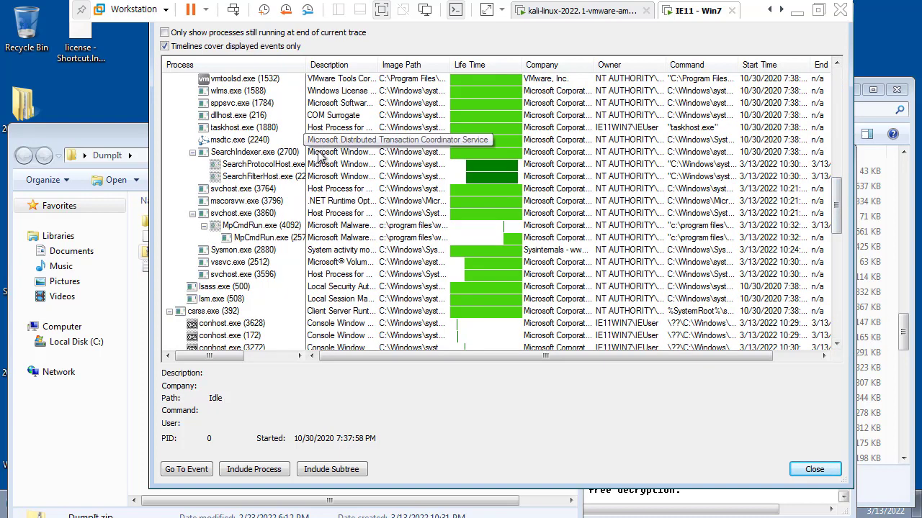
{"action": "left_click_drag", "start_coordinate": [306, 65], "coordinate": [360, 196]}
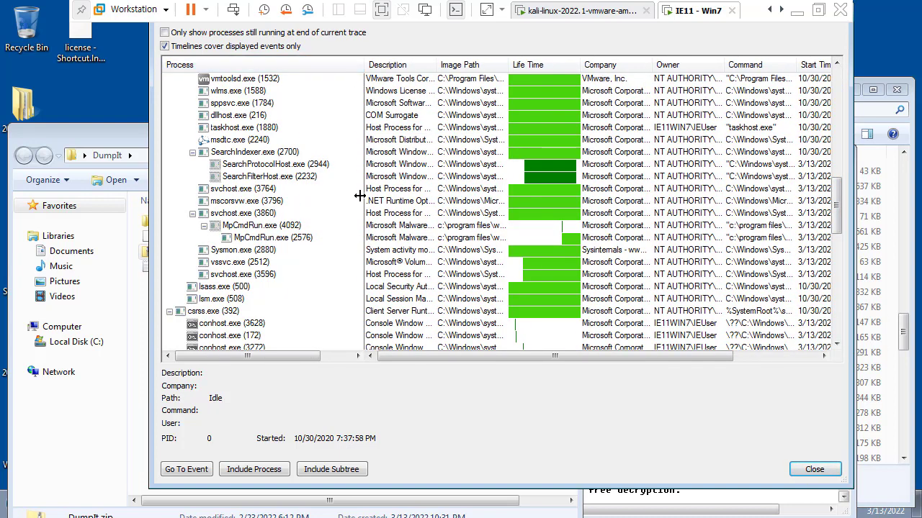
{"action": "left_click", "coordinate": [318, 250]}
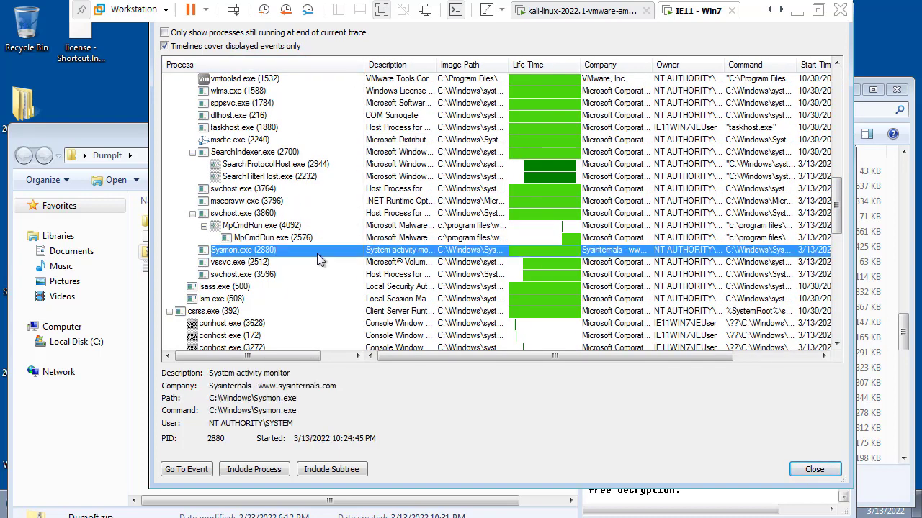
{"action": "scroll", "coordinate": [319, 256], "scroll_direction": "down", "scroll_amount": 10}
{"action": "scroll", "coordinate": [319, 261], "scroll_direction": "down", "scroll_amount": 1}
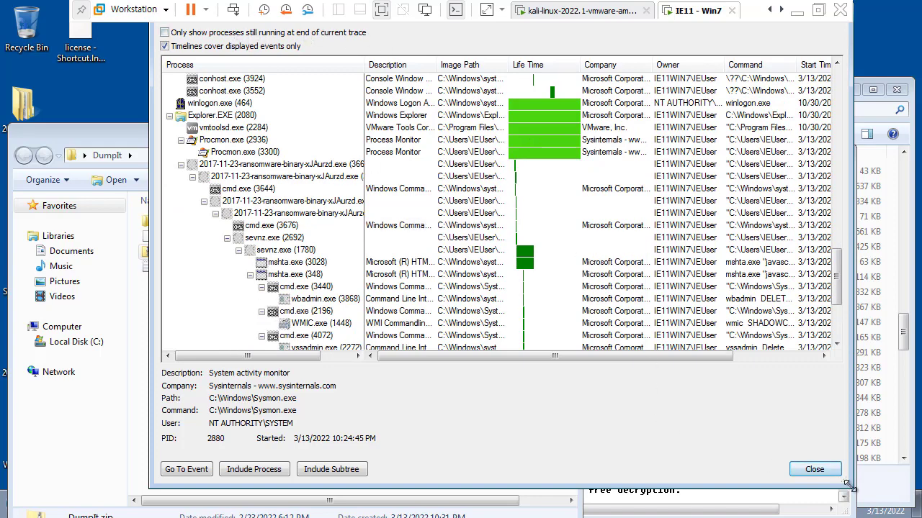
Rearrange the Process Tree window at full screen height and widen its Command column to show the command lines.
{"action": "left_click_drag", "start_coordinate": [853, 488], "coordinate": [823, 430]}
{"action": "left_click_drag", "start_coordinate": [517, 40], "coordinate": [400, 49]}
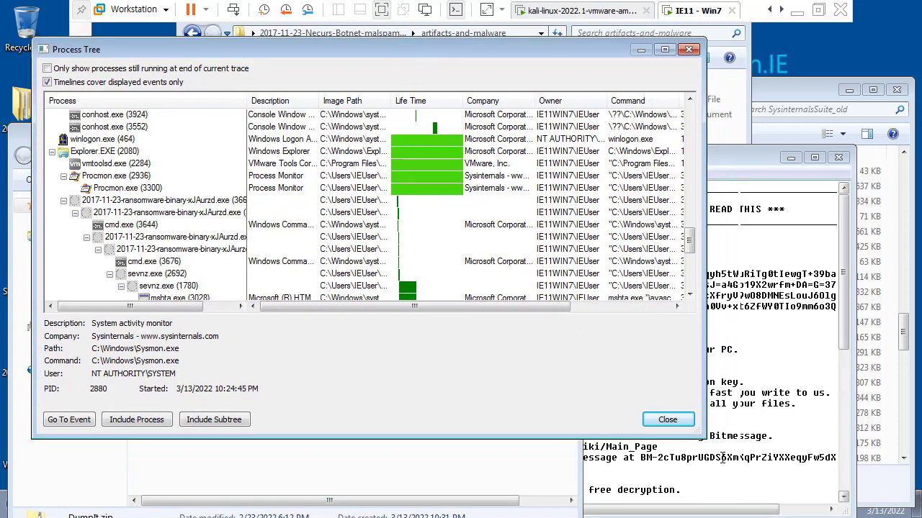
{"action": "double_click", "coordinate": [399, 49]}
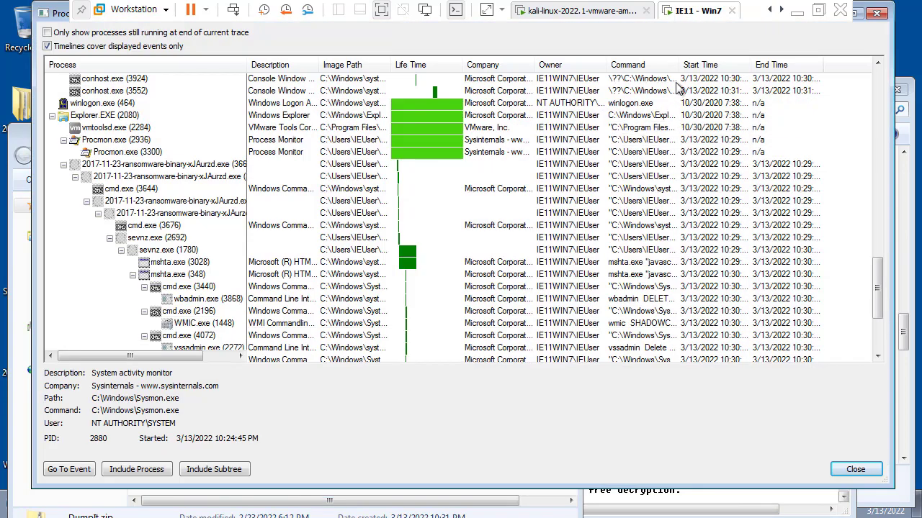
{"action": "left_click_drag", "start_coordinate": [678, 65], "coordinate": [829, 70]}
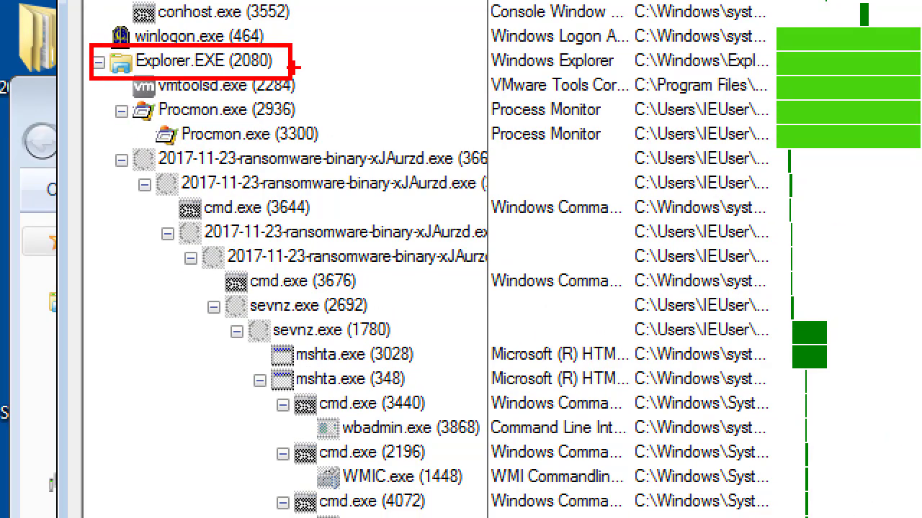
Widen the Process column until the complete ransomware binary names and process IDs under Explorer.EXE are readable.
{"action": "left_click_drag", "start_coordinate": [325, 55], "coordinate": [350, 45]}
{"action": "left_click_drag", "start_coordinate": [132, 140], "coordinate": [504, 167]}
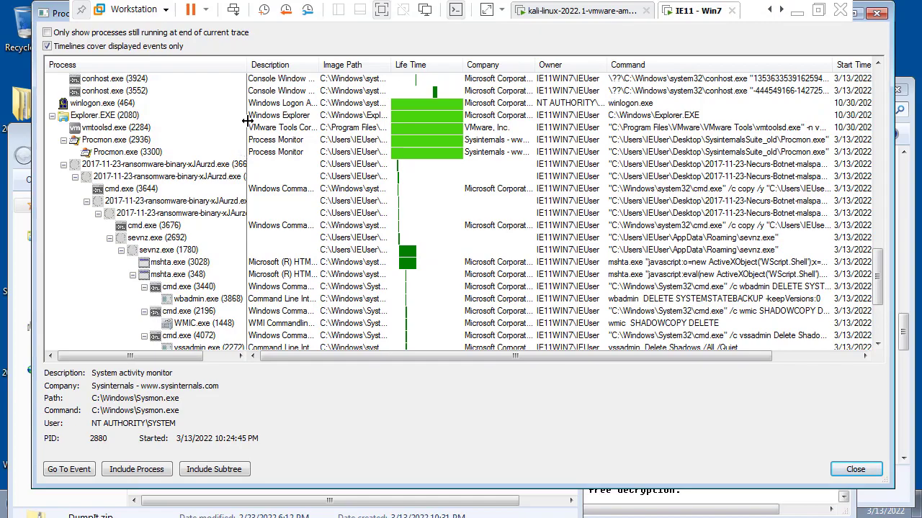
{"action": "left_click", "coordinate": [489, 65]}
{"action": "left_click_drag", "start_coordinate": [489, 65], "coordinate": [693, 67]}
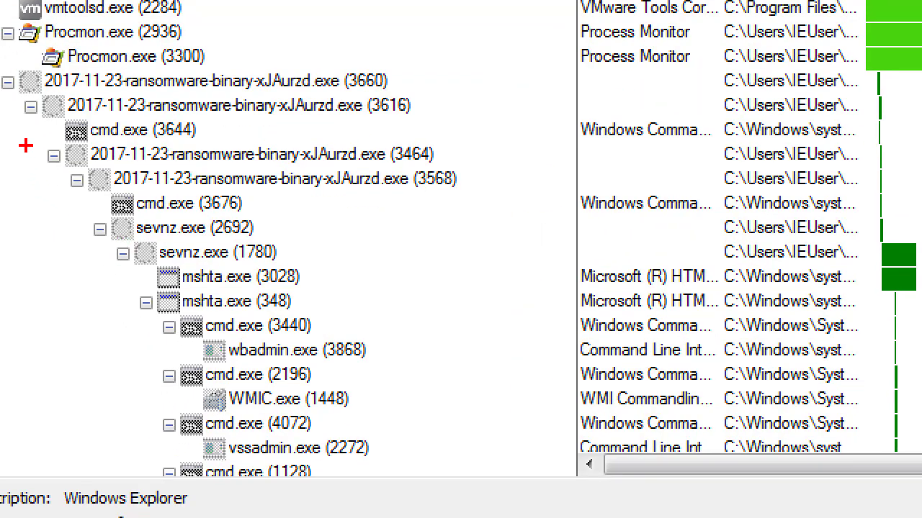
Widen the Description column and examine the descriptions of the mshta.exe and WMIC.exe processes in the ransomware branch.
{"action": "mouse_move", "coordinate": [25, 147]}
{"action": "left_mouse_down"}
{"action": "mouse_move", "coordinate": [57, 224]}
{"action": "mouse_move", "coordinate": [124, 279]}
{"action": "mouse_move", "coordinate": [158, 455]}
{"action": "left_mouse_up"}
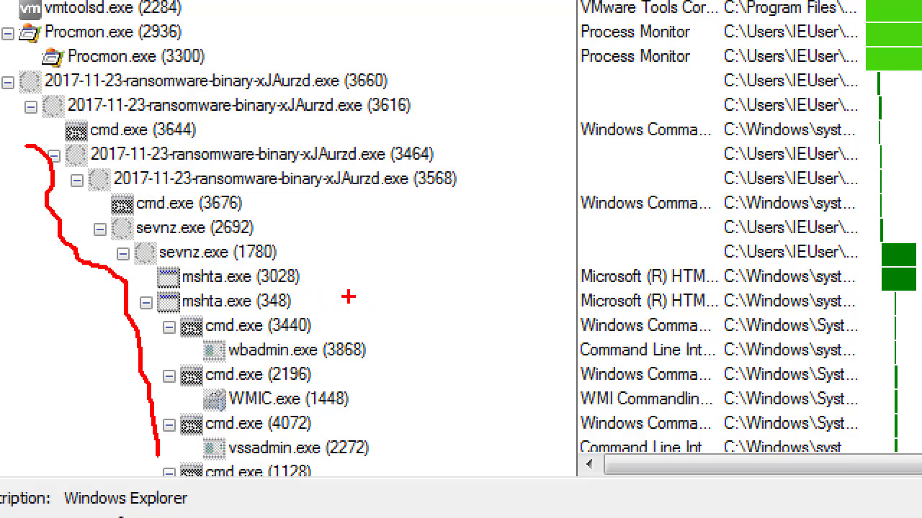
{"action": "left_click_drag", "start_coordinate": [332, 264], "coordinate": [358, 255]}
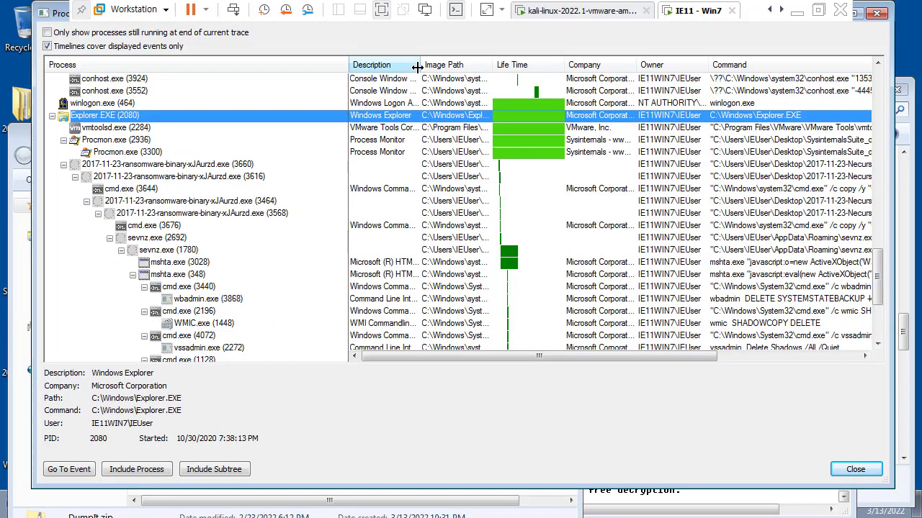
{"action": "left_click_drag", "start_coordinate": [422, 68], "coordinate": [535, 70]}
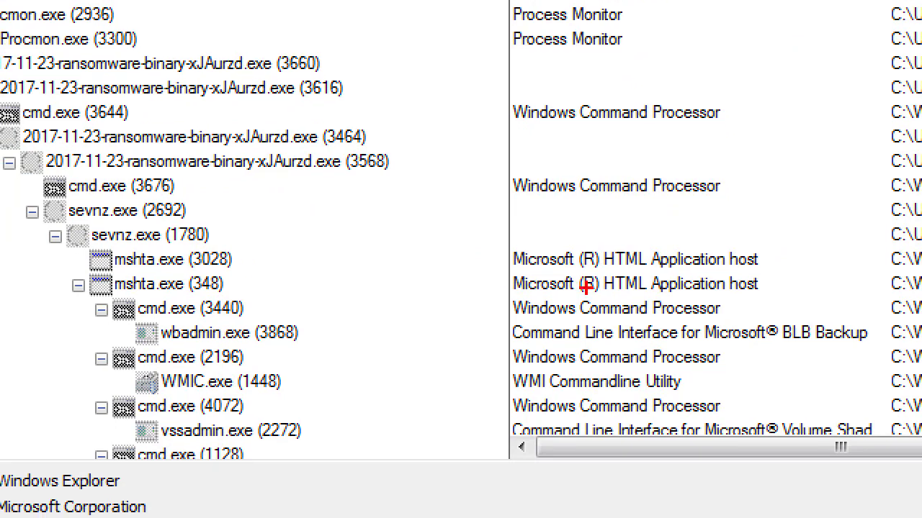
{"action": "mouse_move", "coordinate": [494, 238]}
{"action": "left_mouse_down"}
{"action": "mouse_move", "coordinate": [583, 275]}
{"action": "mouse_move", "coordinate": [781, 277]}
{"action": "mouse_move", "coordinate": [819, 256]}
{"action": "left_mouse_up"}
{"action": "left_click_drag", "start_coordinate": [103, 302], "coordinate": [212, 302]}
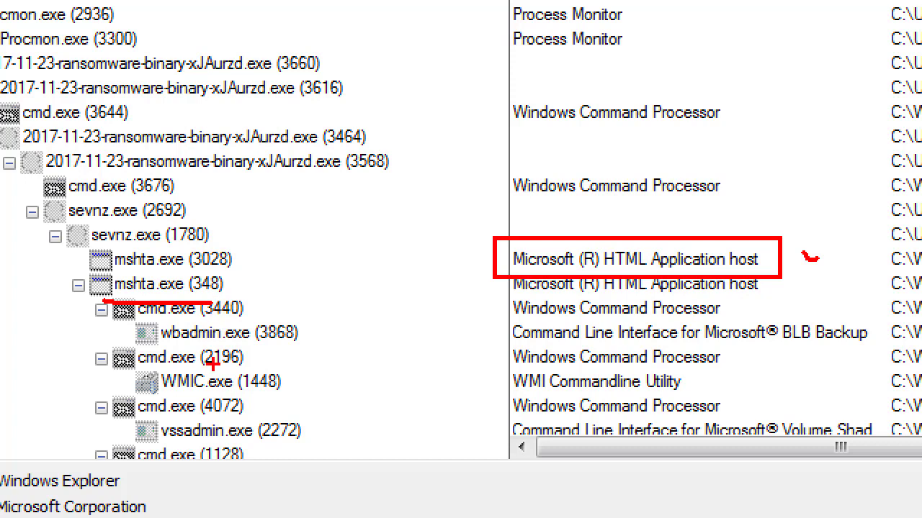
{"action": "mouse_move", "coordinate": [253, 392]}
{"action": "left_mouse_down"}
{"action": "mouse_move", "coordinate": [148, 367]}
{"action": "mouse_move", "coordinate": [210, 392]}
{"action": "left_mouse_up"}
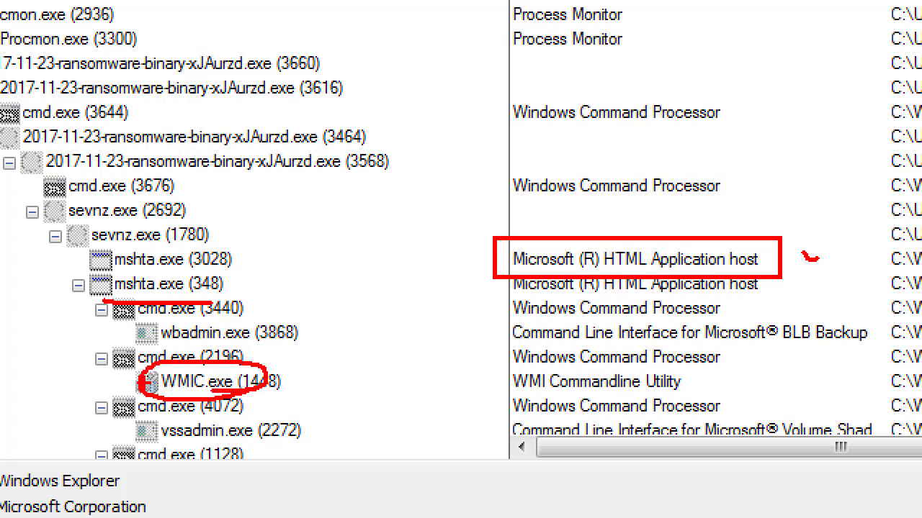
{"action": "key", "text": "Escape"}
Examine the lower part of the ransomware branch, focusing on WMIC.exe and the description of vssadmin.exe.
{"action": "scroll", "coordinate": [218, 276], "scroll_direction": "down", "scroll_amount": 1}
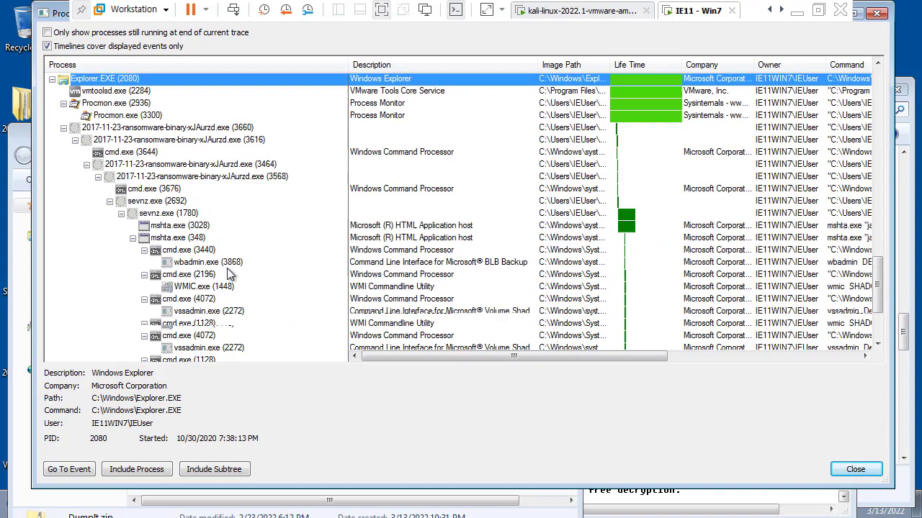
{"action": "scroll", "coordinate": [229, 274], "scroll_direction": "down", "scroll_amount": 2}
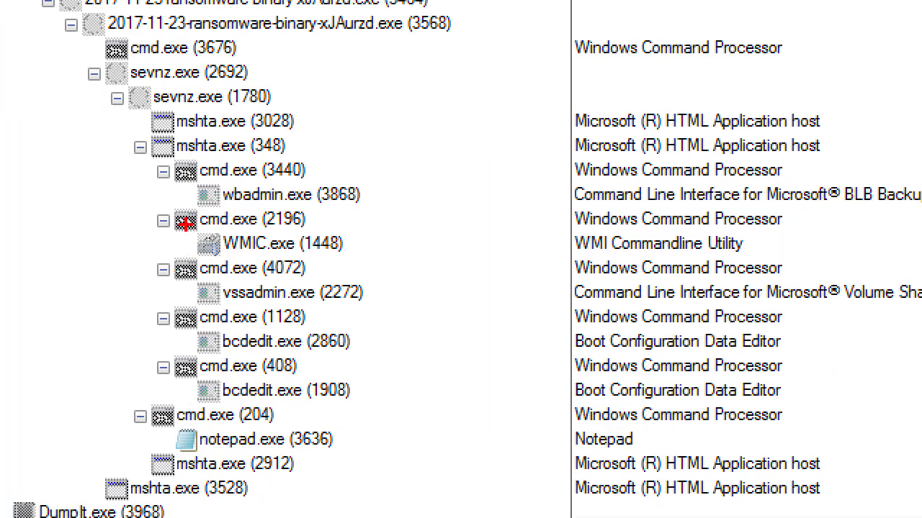
{"action": "left_click_drag", "start_coordinate": [157, 311], "coordinate": [341, 341]}
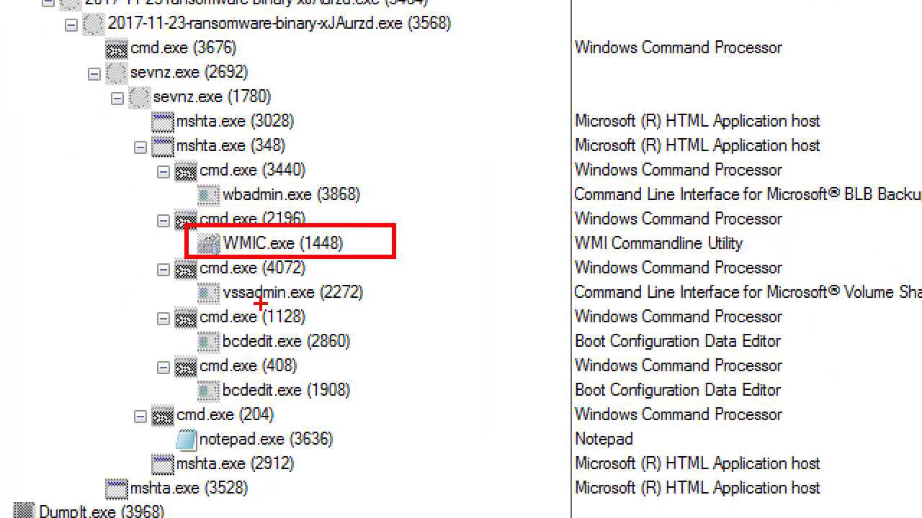
{"action": "left_click_drag", "start_coordinate": [205, 305], "coordinate": [398, 310]}
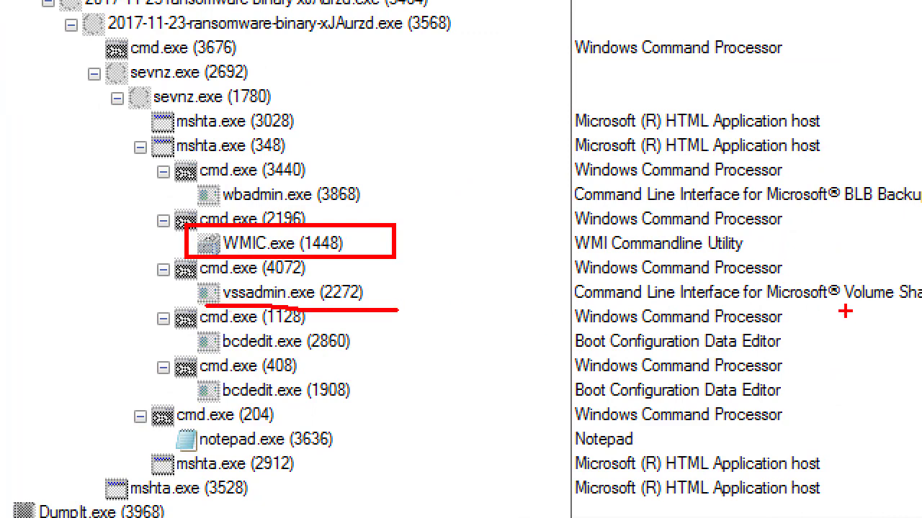
{"action": "left_click_drag", "start_coordinate": [897, 304], "coordinate": [808, 305]}
{"action": "key", "text": "Escape"}
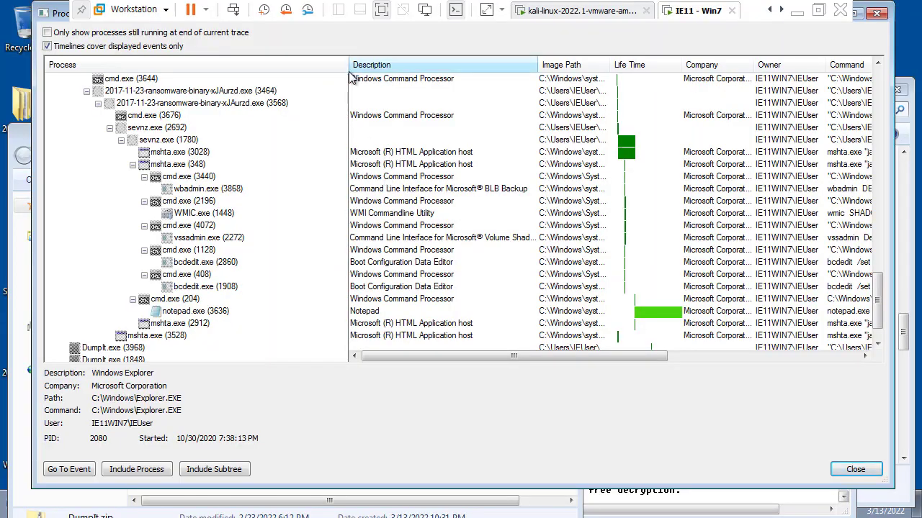
Narrow the Process, Description and Image Path columns to bring the Command column into view beside the ransomware branch.
{"action": "left_click_drag", "start_coordinate": [349, 65], "coordinate": [293, 66]}
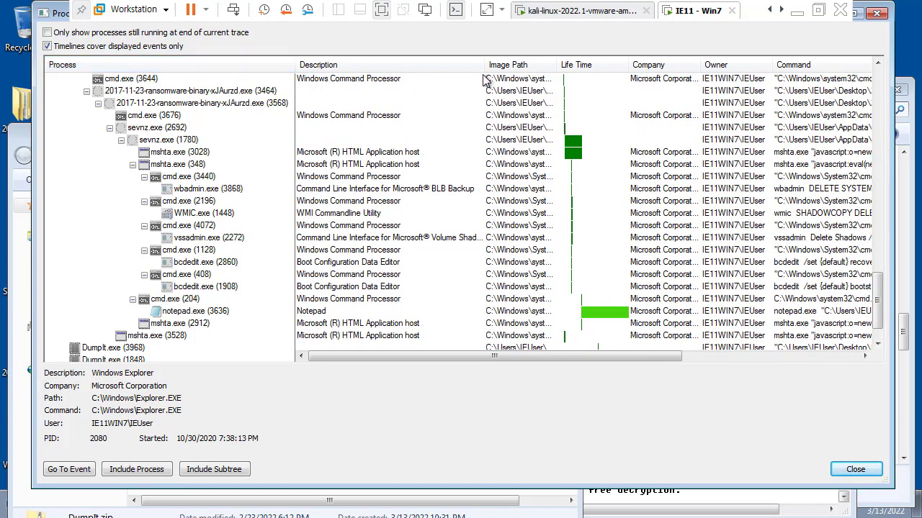
{"action": "left_click_drag", "start_coordinate": [484, 65], "coordinate": [415, 65]}
{"action": "left_click_drag", "start_coordinate": [489, 64], "coordinate": [567, 63]}
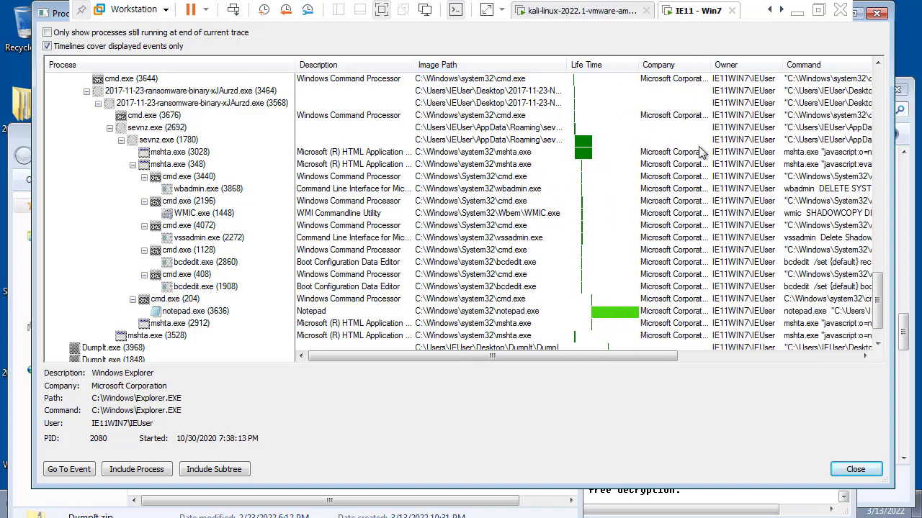
{"action": "left_click_drag", "start_coordinate": [571, 70], "coordinate": [311, 66]}
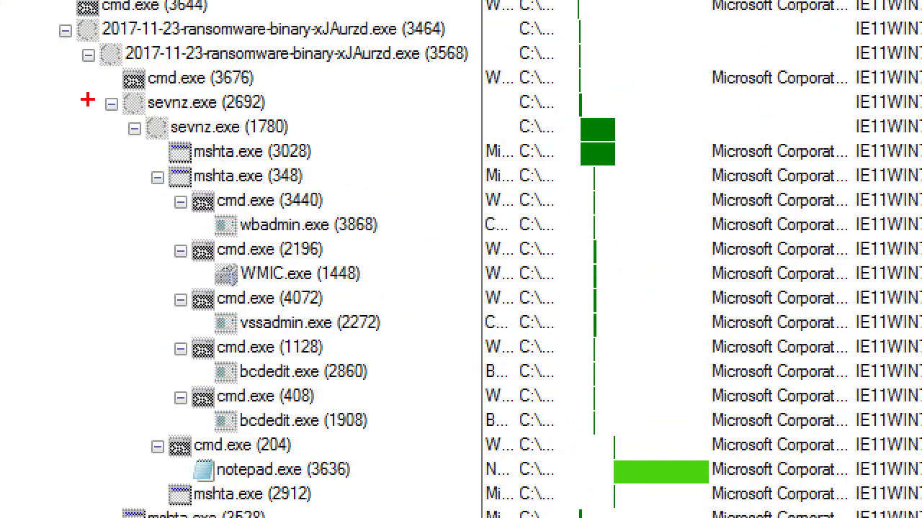
{"action": "mouse_move", "coordinate": [115, 88]}
{"action": "left_mouse_down"}
{"action": "mouse_move", "coordinate": [158, 209]}
{"action": "mouse_move", "coordinate": [164, 461]}
{"action": "left_mouse_up"}
{"action": "key", "text": "Escape"}
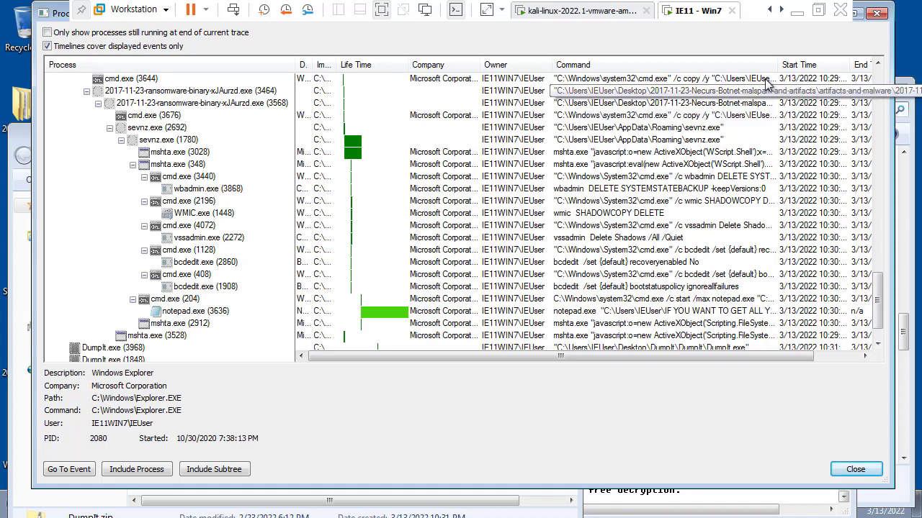
Widen the Command column and shrink the Life Time column so more of the mshta.exe command lines can be read.
{"action": "left_click_drag", "start_coordinate": [779, 65], "coordinate": [864, 64]}
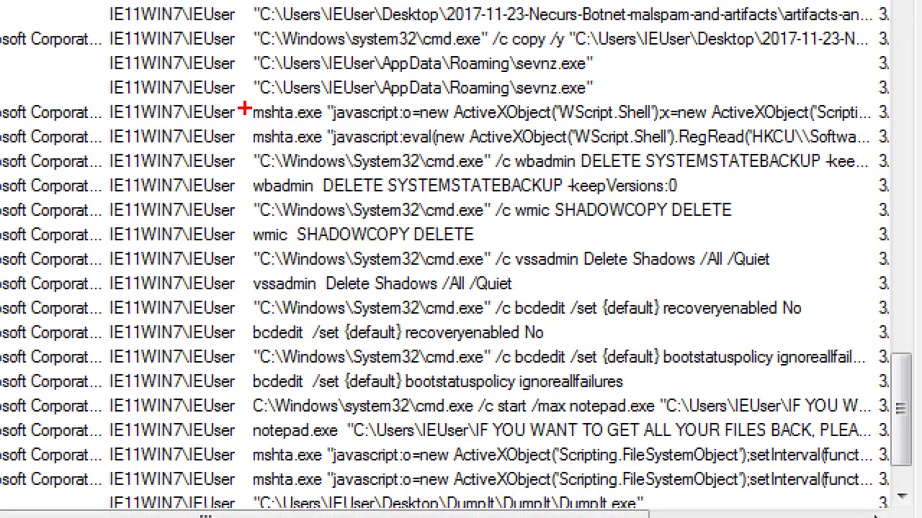
{"action": "left_click_drag", "start_coordinate": [245, 100], "coordinate": [330, 124]}
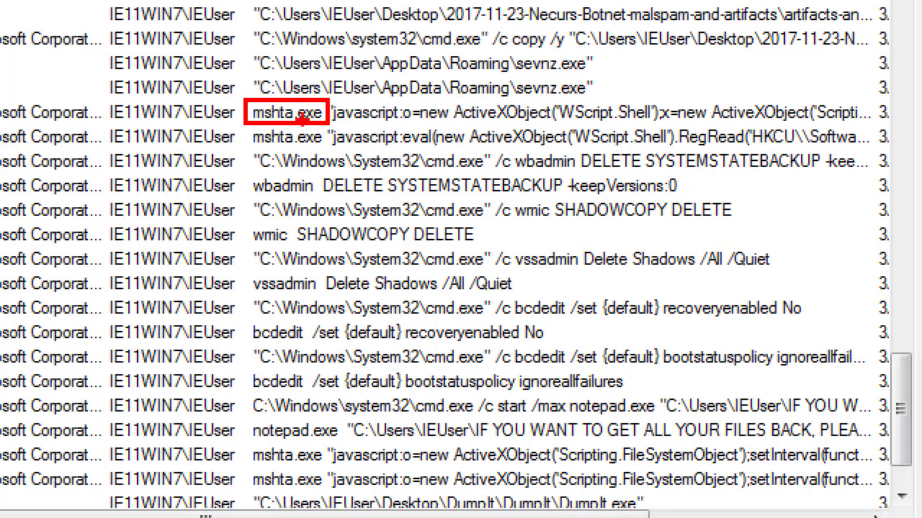
{"action": "left_click_drag", "start_coordinate": [227, 95], "coordinate": [270, 95]}
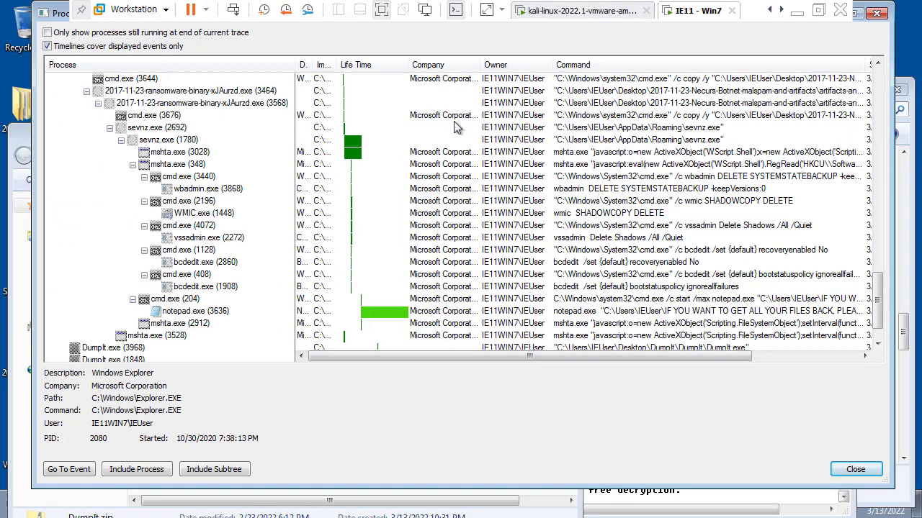
{"action": "left_click_drag", "start_coordinate": [416, 65], "coordinate": [353, 66]}
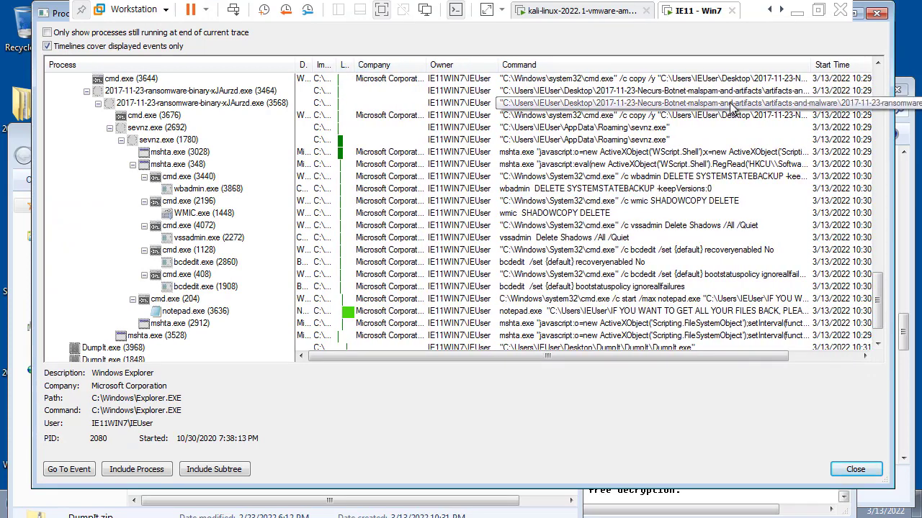
{"action": "left_click_drag", "start_coordinate": [835, 65], "coordinate": [841, 65]}
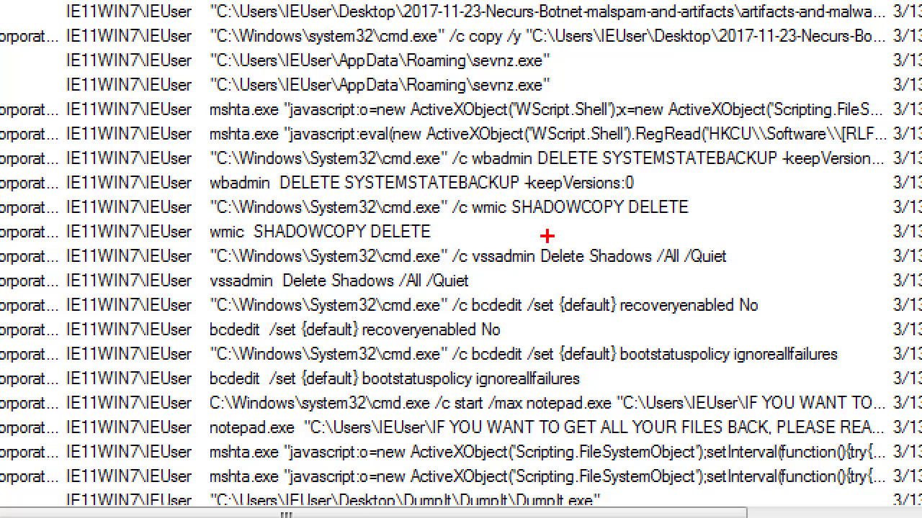
Examine the command lines of the wmic and vssadmin shadow copy deletions and the notepad.exe launch of the ransom note.
{"action": "mouse_move", "coordinate": [496, 217]}
{"action": "left_mouse_down"}
{"action": "mouse_move", "coordinate": [663, 213]}
{"action": "mouse_move", "coordinate": [639, 218]}
{"action": "mouse_move", "coordinate": [673, 231]}
{"action": "left_mouse_up"}
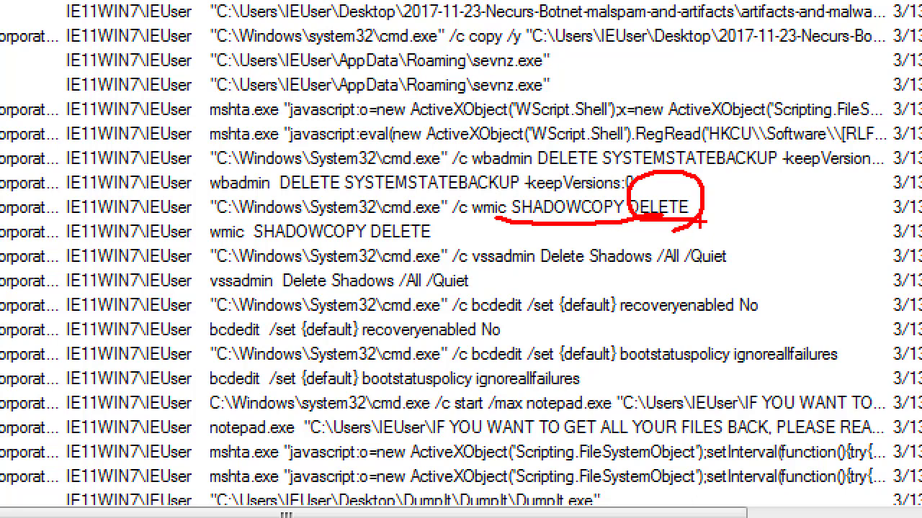
{"action": "left_click_drag", "start_coordinate": [479, 271], "coordinate": [715, 270]}
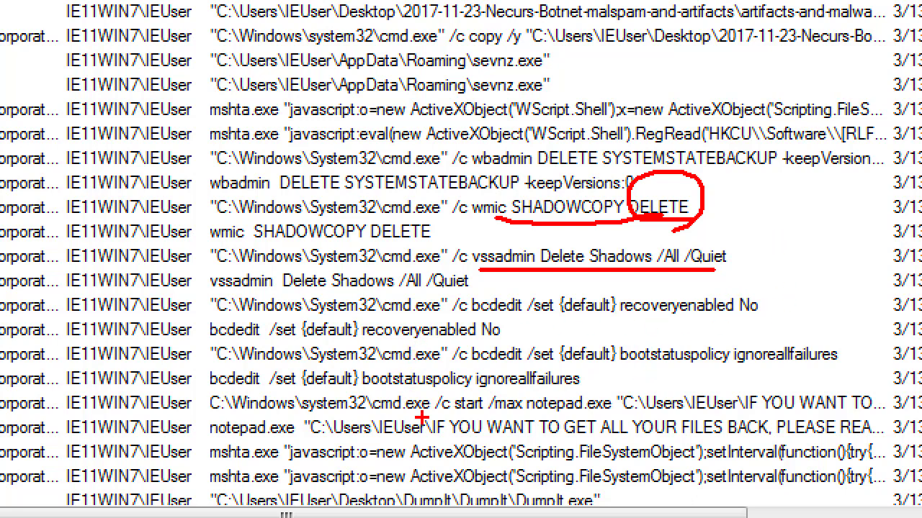
{"action": "mouse_move", "coordinate": [618, 414]}
{"action": "left_mouse_down"}
{"action": "mouse_move", "coordinate": [533, 398]}
{"action": "mouse_move", "coordinate": [854, 414]}
{"action": "left_mouse_up"}
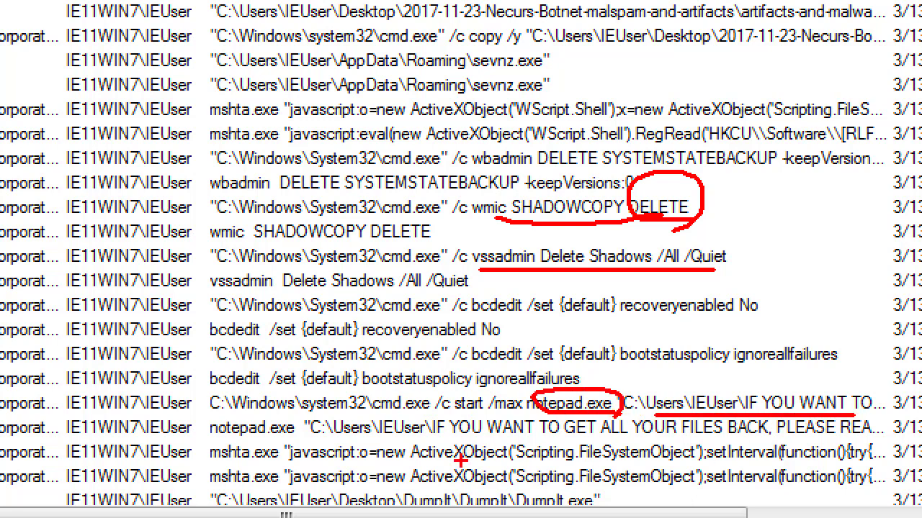
{"action": "mouse_move", "coordinate": [733, 372]}
{"action": "left_mouse_down"}
{"action": "mouse_move", "coordinate": [760, 378]}
{"action": "mouse_move", "coordinate": [737, 378]}
{"action": "mouse_move", "coordinate": [741, 394]}
{"action": "left_mouse_up"}
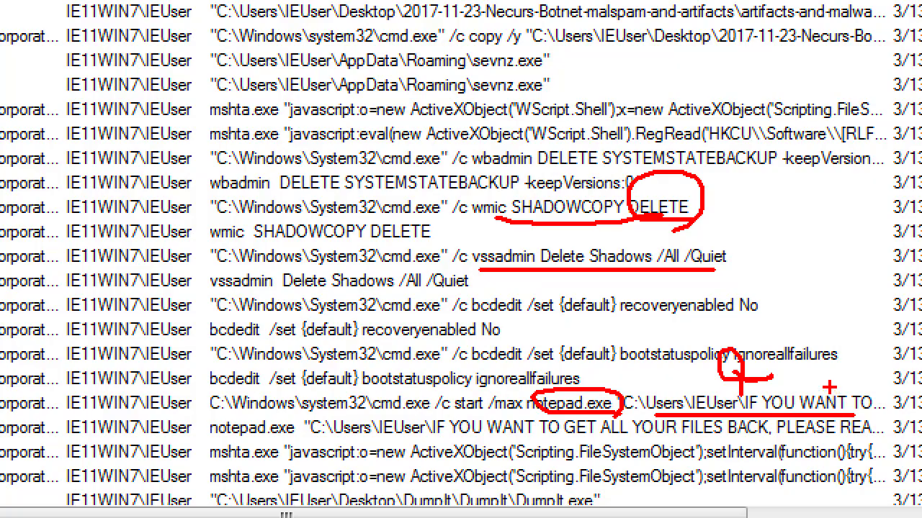
{"action": "key", "text": "Escape"}
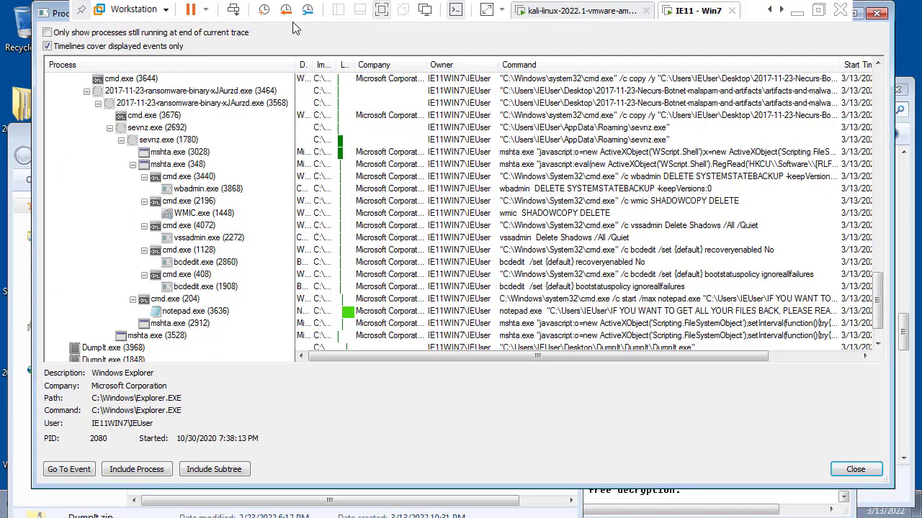
Restore and move the Process Tree window aside, and place the desktop's ransom note icon directly below the license shortcut.
{"action": "double_click", "coordinate": [68, 15]}
{"action": "left_click_drag", "start_coordinate": [86, 132], "coordinate": [268, 113]}
{"action": "left_click", "coordinate": [94, 61]}
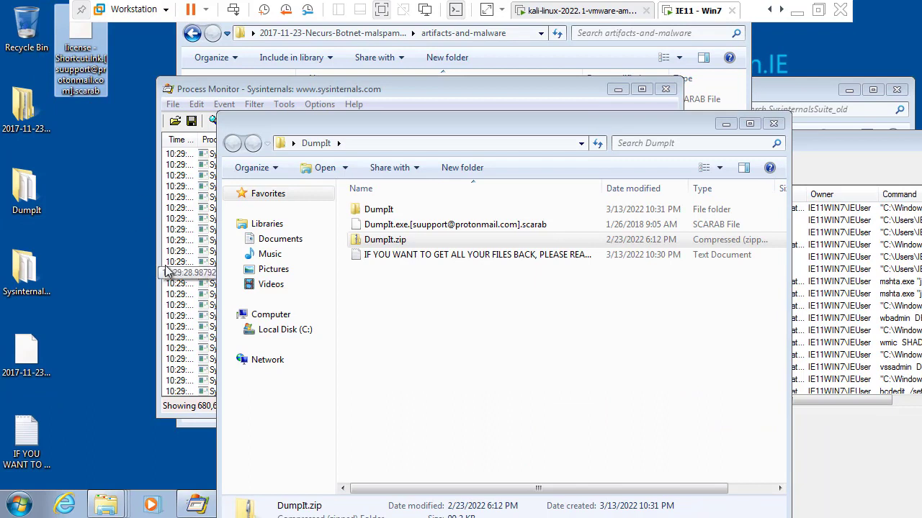
{"action": "left_click", "coordinate": [33, 353]}
{"action": "left_click", "coordinate": [29, 440]}
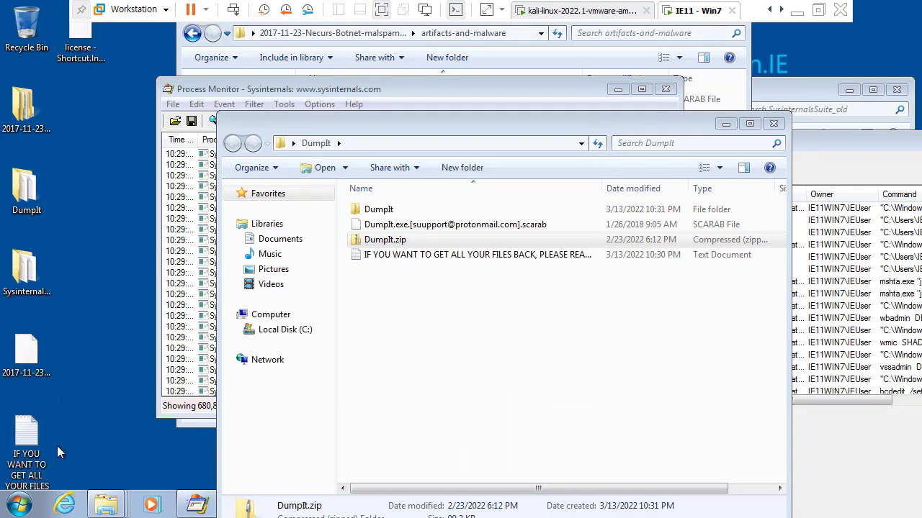
{"action": "left_click_drag", "start_coordinate": [31, 444], "coordinate": [95, 112]}
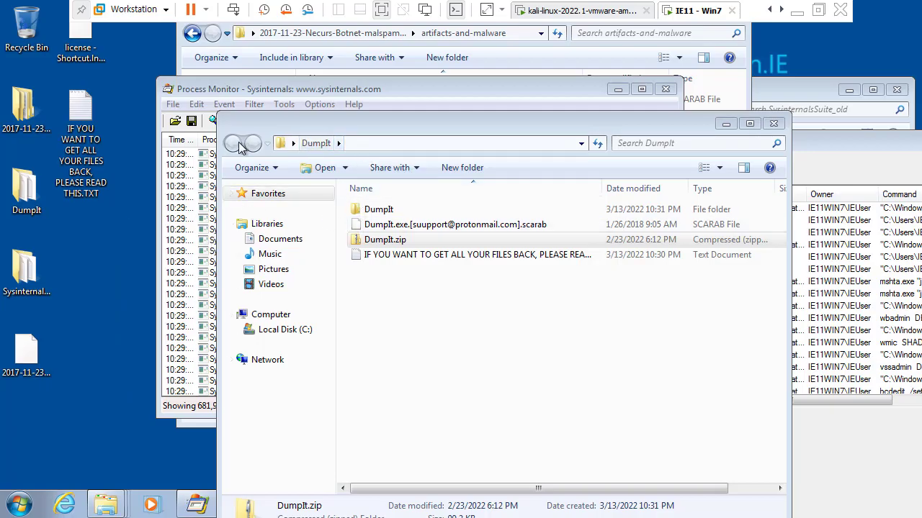
Select the encrypted DumpIt.exe file, move the DumpIt folder window aside and examine the appended contact address and .scarab extension.
{"action": "left_click", "coordinate": [439, 228]}
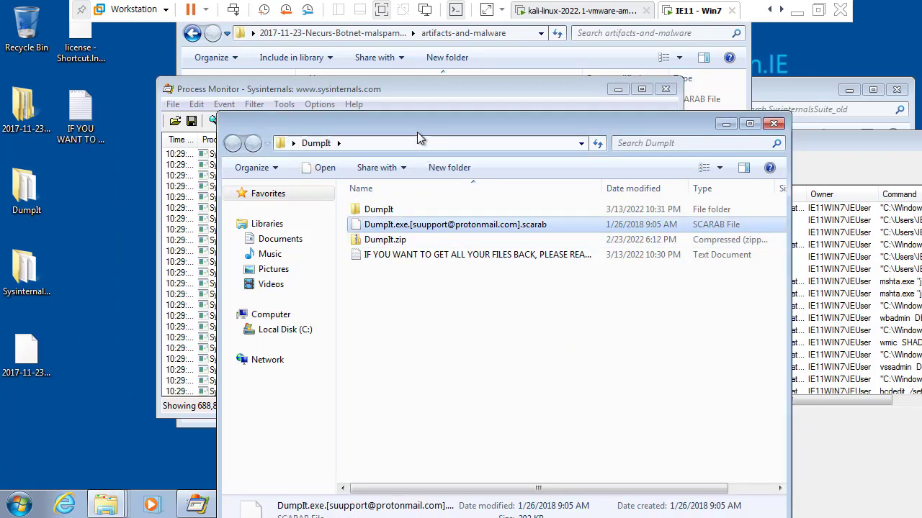
{"action": "left_click_drag", "start_coordinate": [416, 132], "coordinate": [171, 65]}
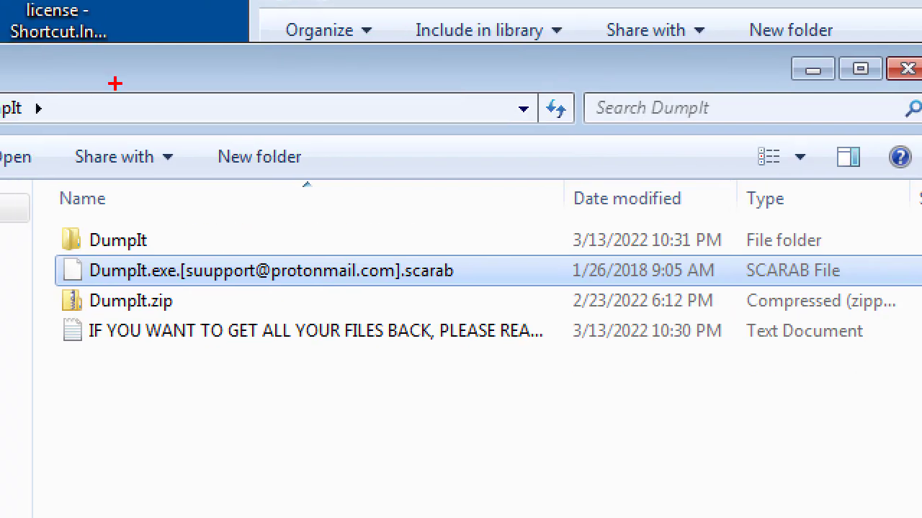
{"action": "mouse_move", "coordinate": [391, 249]}
{"action": "left_mouse_down"}
{"action": "mouse_move", "coordinate": [464, 288]}
{"action": "mouse_move", "coordinate": [444, 293]}
{"action": "left_mouse_up"}
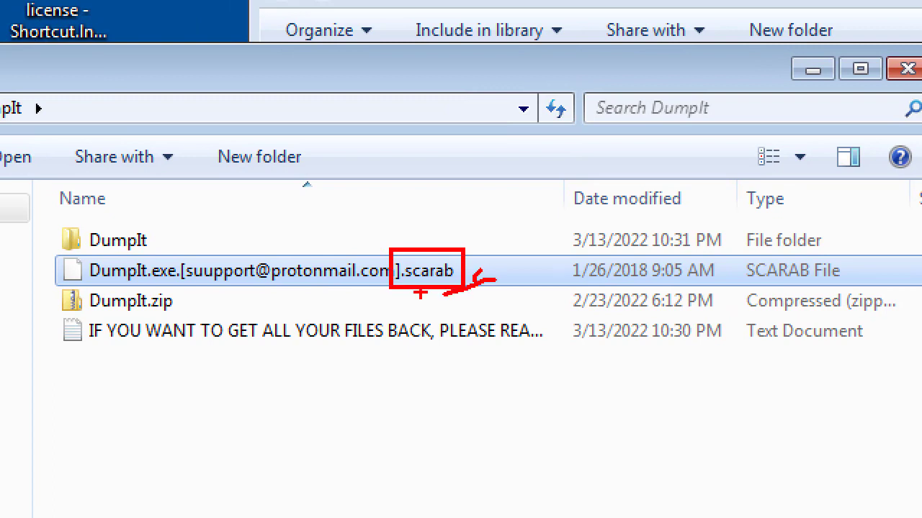
{"action": "mouse_move", "coordinate": [436, 216]}
{"action": "left_mouse_down"}
{"action": "mouse_move", "coordinate": [477, 245]}
{"action": "mouse_move", "coordinate": [461, 253]}
{"action": "left_mouse_up"}
{"action": "left_click_drag", "start_coordinate": [376, 288], "coordinate": [108, 295]}
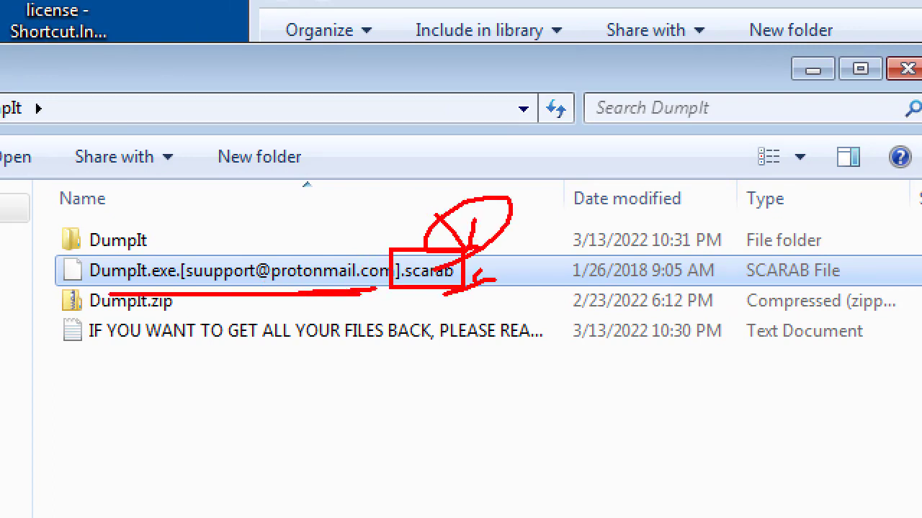
{"action": "mouse_move", "coordinate": [352, 285]}
{"action": "left_mouse_down"}
{"action": "mouse_move", "coordinate": [216, 241]}
{"action": "mouse_move", "coordinate": [265, 323]}
{"action": "left_mouse_up"}
{"action": "mouse_move", "coordinate": [244, 193]}
{"action": "left_mouse_down"}
{"action": "mouse_move", "coordinate": [272, 229]}
{"action": "mouse_move", "coordinate": [302, 197]}
{"action": "left_mouse_up"}
{"action": "mouse_move", "coordinate": [268, 287]}
{"action": "left_mouse_down"}
{"action": "mouse_move", "coordinate": [380, 289]}
{"action": "mouse_move", "coordinate": [259, 306]}
{"action": "mouse_move", "coordinate": [374, 238]}
{"action": "left_mouse_up"}
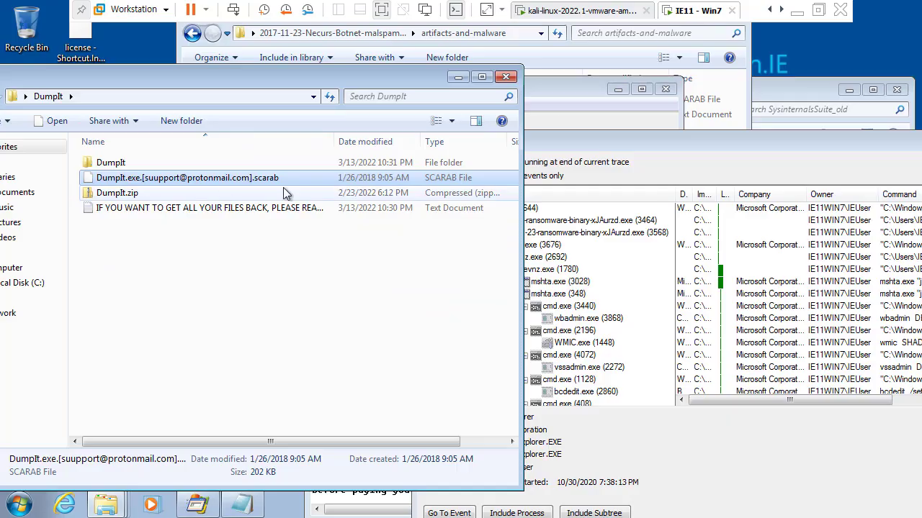
Bring the Process Tree back to the front, reposition and widen its window, and show the DumpIt.exe entries at its end.
{"action": "left_click_drag", "start_coordinate": [584, 143], "coordinate": [570, 140]}
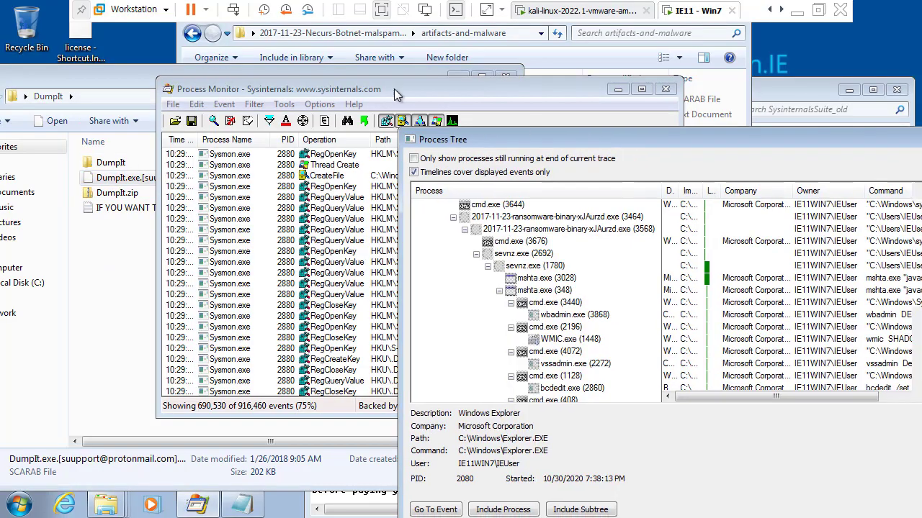
{"action": "scroll", "coordinate": [735, 265], "scroll_direction": "down", "scroll_amount": 5}
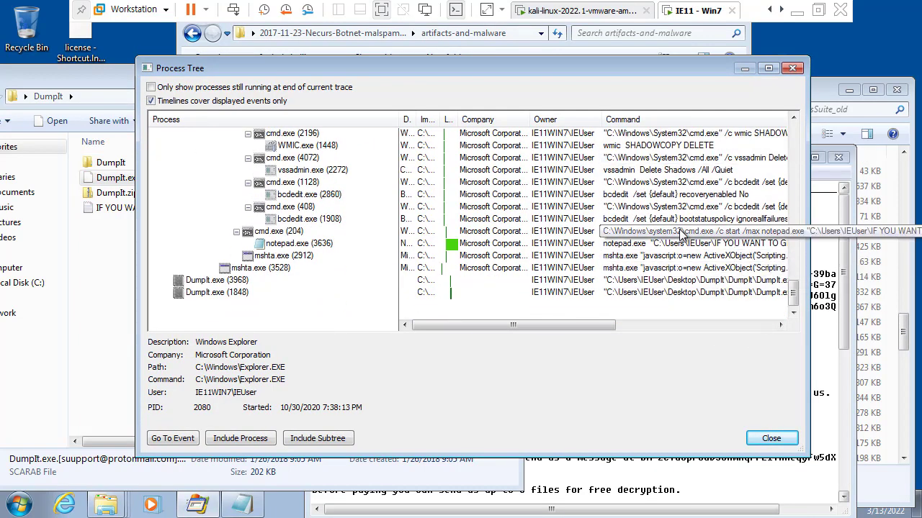
{"action": "left_click_drag", "start_coordinate": [805, 185], "coordinate": [846, 186]}
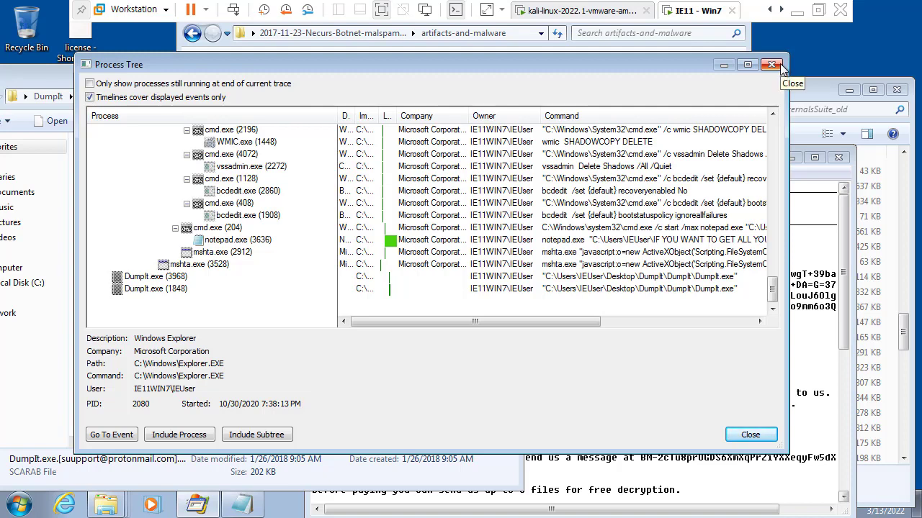
Close the Process Tree and save the displayed events, with profiling events, in native PML format as Logfile.PML in the SysinternalsSuite_old folder.
{"action": "left_click", "coordinate": [772, 65]}
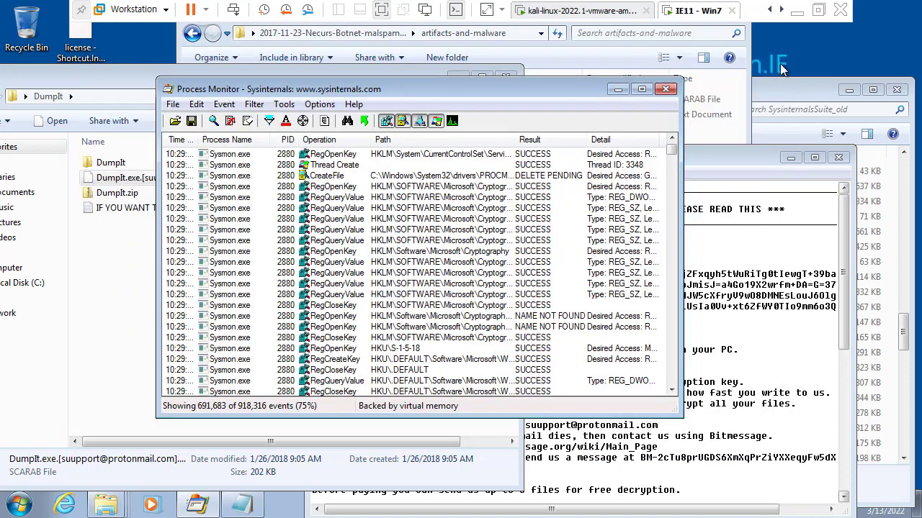
{"action": "left_click", "coordinate": [172, 106]}
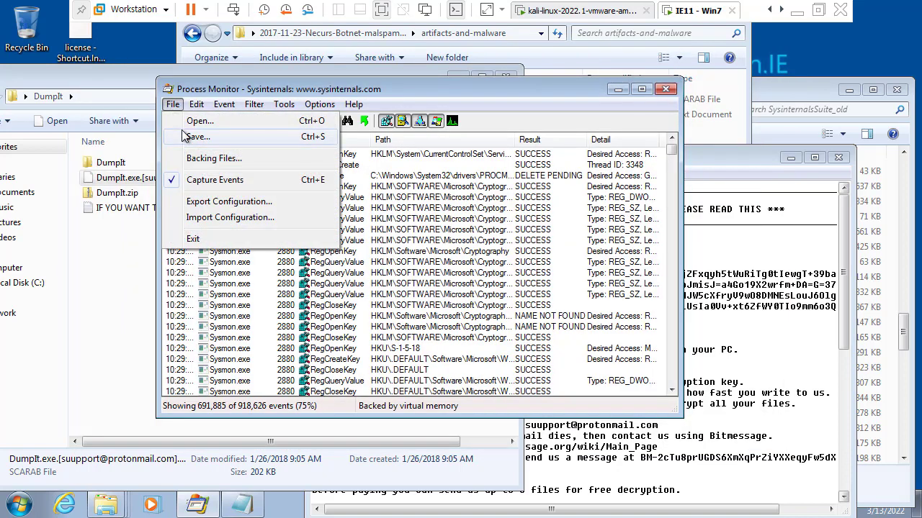
{"action": "left_click", "coordinate": [191, 137]}
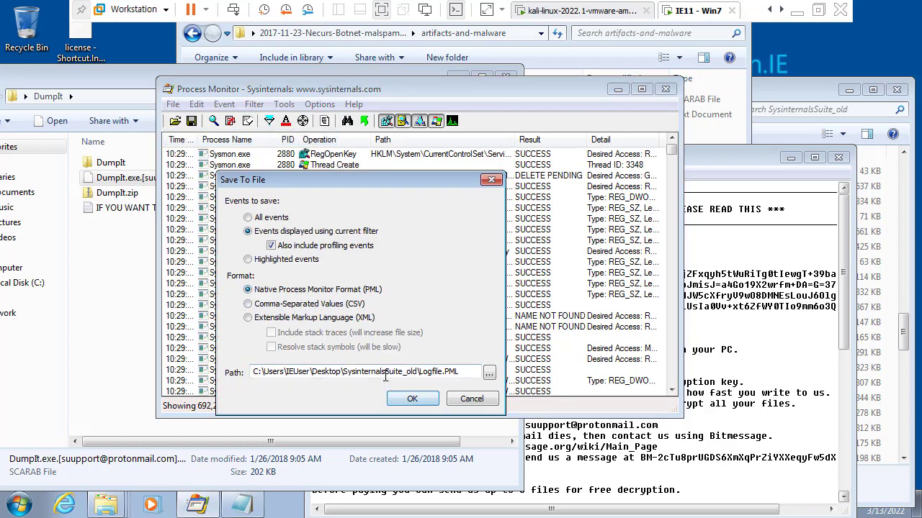
{"action": "left_click", "coordinate": [412, 399]}
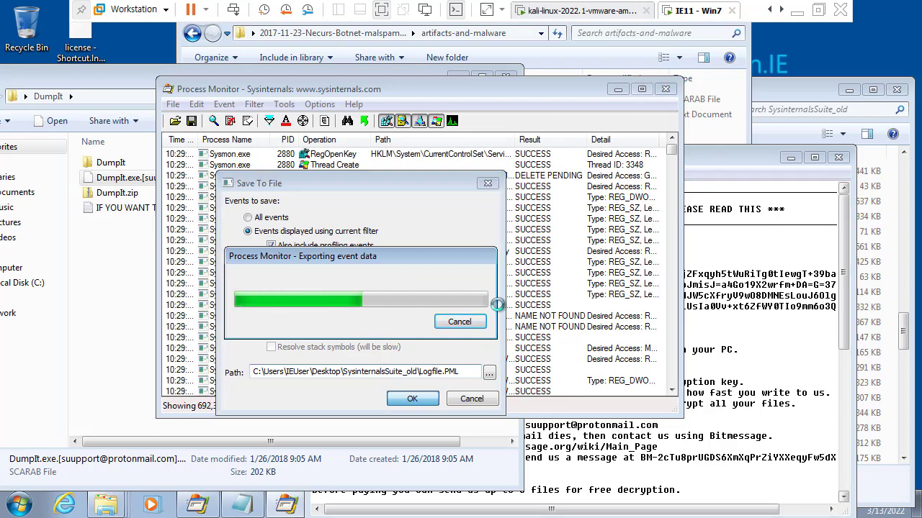
Find regedit on the Windows 7 machine and open the Registry Editor, allowing it to make changes.
{"action": "key", "text": "super"}
{"action": "type", "text": "r"}
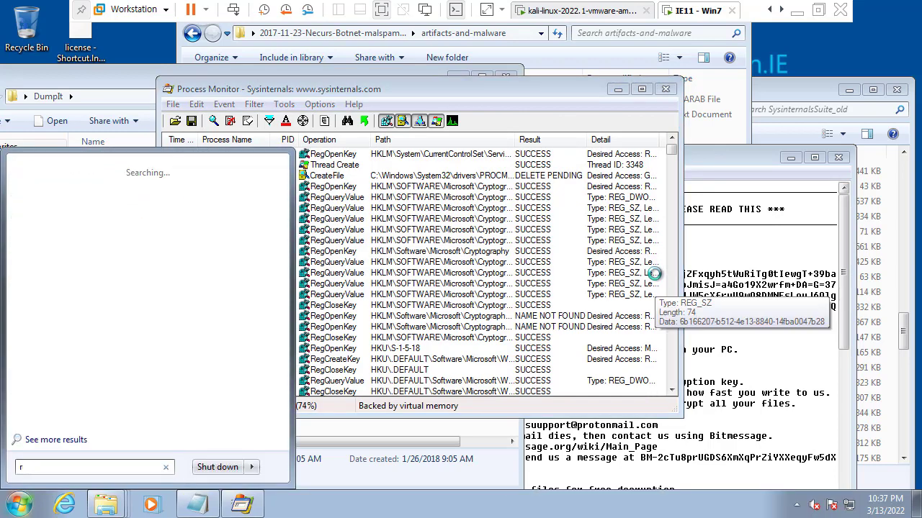
{"action": "type", "text": "egedi"}
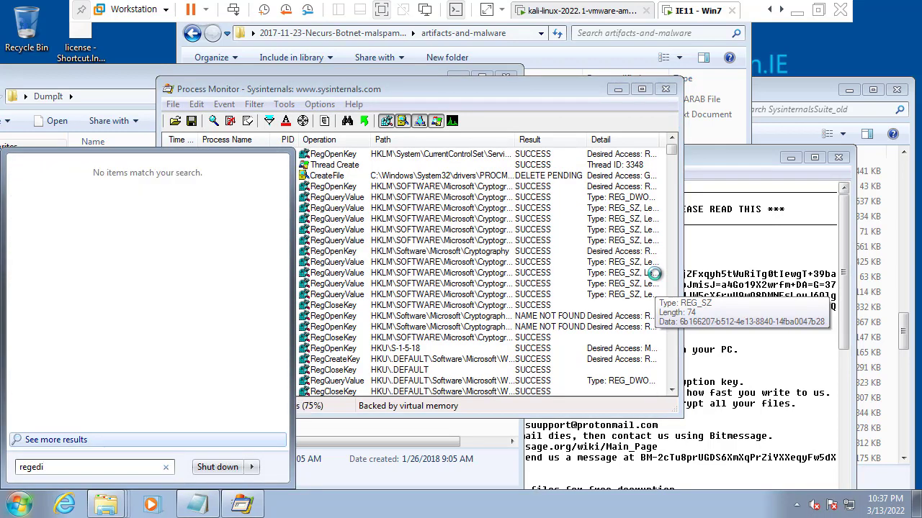
{"action": "key", "text": "BackSpace"}
{"action": "key", "text": "BackSpace"}
{"action": "key", "text": "BackSpace"}
{"action": "type", "text": "edit"}
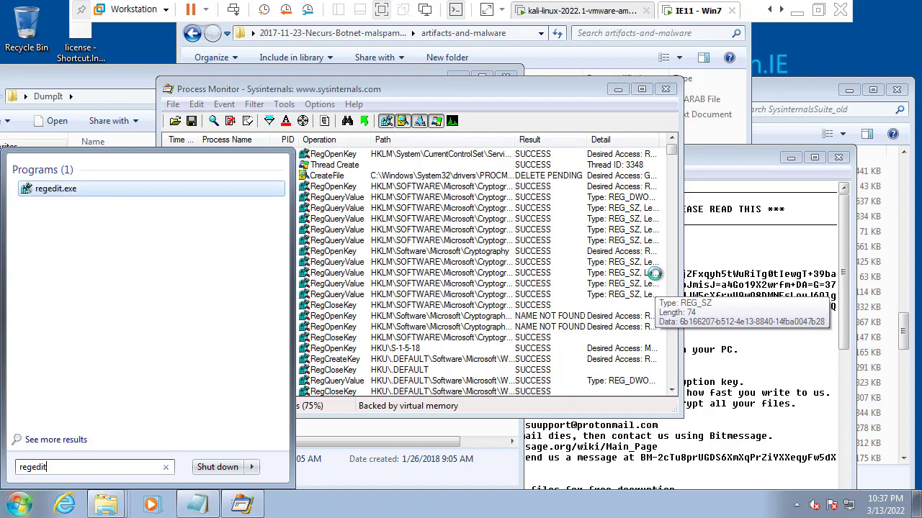
{"action": "left_click", "coordinate": [46, 189]}
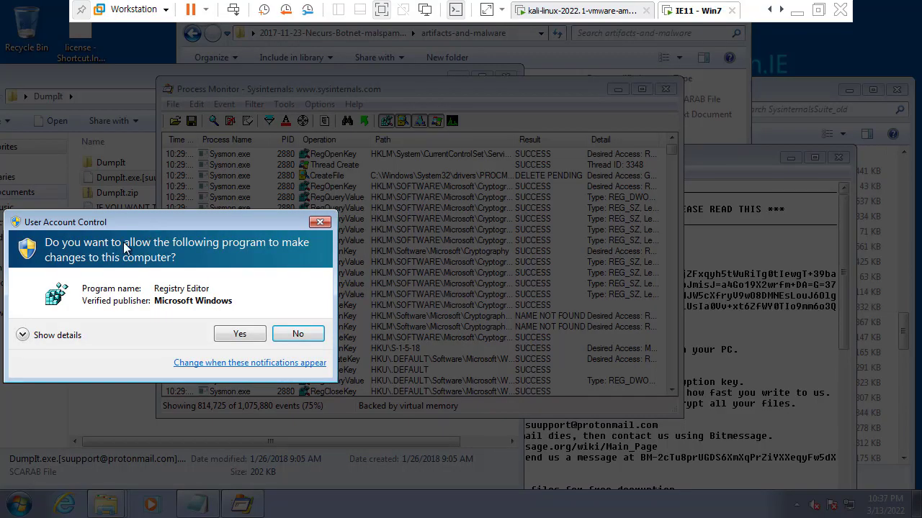
{"action": "left_click", "coordinate": [248, 333]}
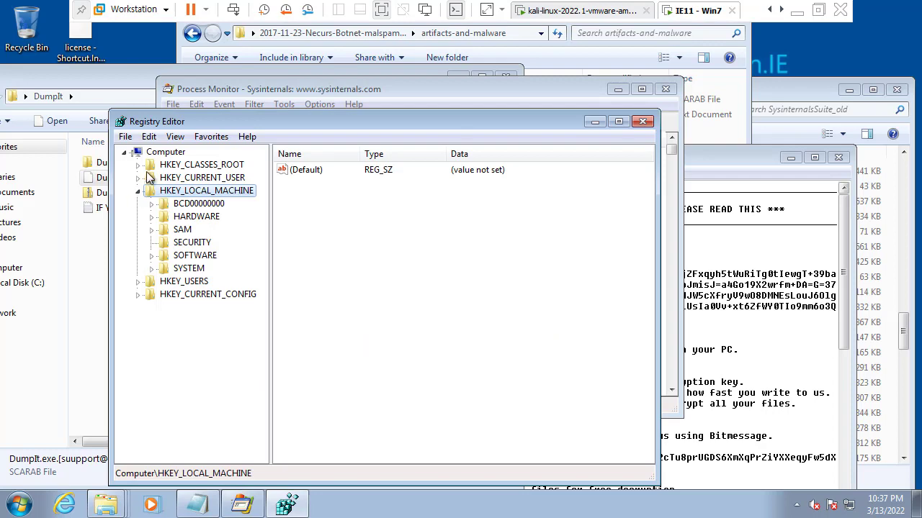
Expand HKEY_CLASSES_ROOT, view the .386 and .3g2 keys, and close the Registry Editor.
{"action": "left_click", "coordinate": [137, 164]}
{"action": "mouse_move", "coordinate": [262, 167]}
{"action": "left_mouse_down"}
{"action": "mouse_move", "coordinate": [262, 411]}
{"action": "mouse_move", "coordinate": [262, 160]}
{"action": "left_mouse_up"}
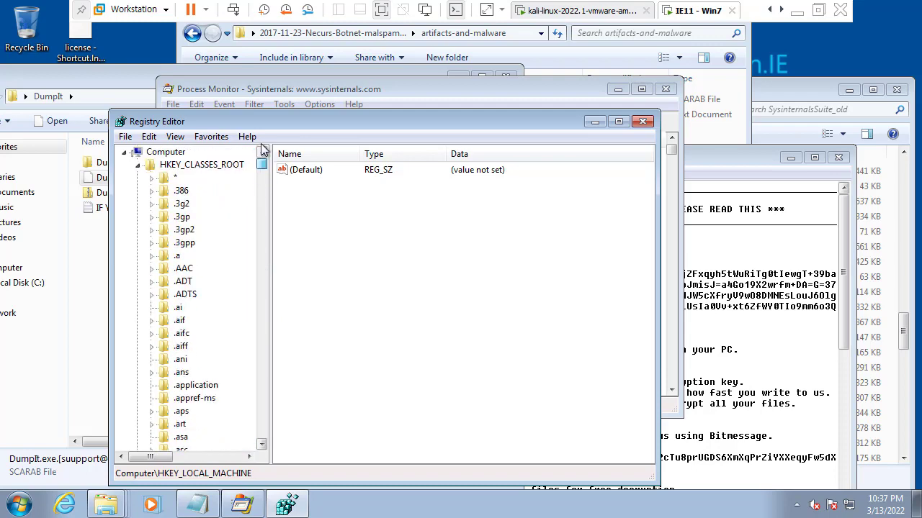
{"action": "left_click", "coordinate": [152, 190]}
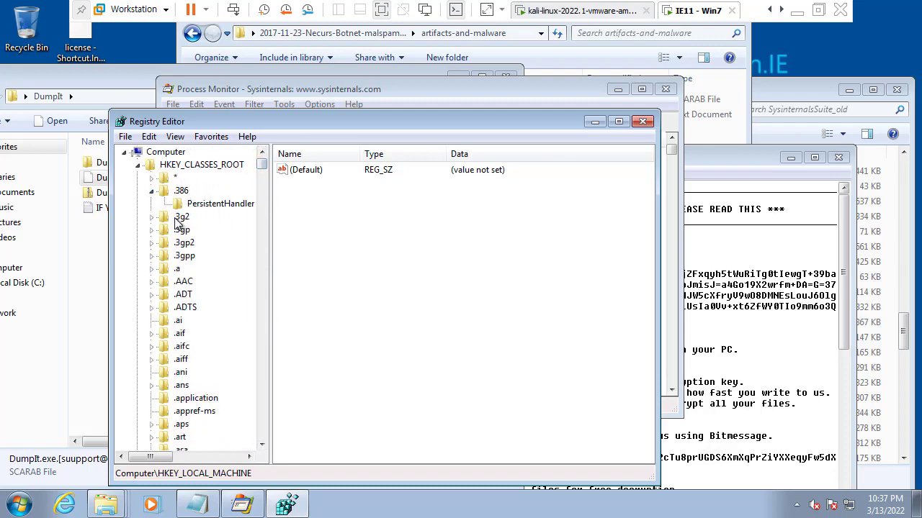
{"action": "double_click", "coordinate": [179, 218]}
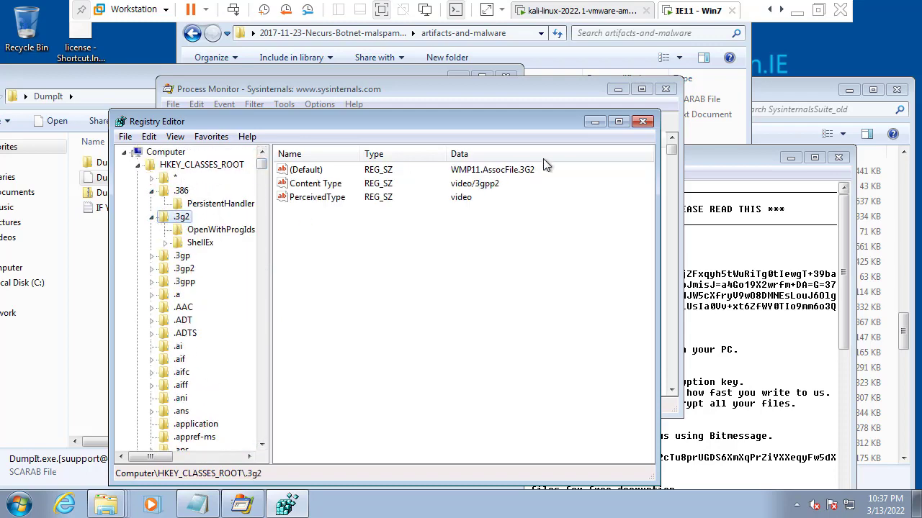
{"action": "left_click", "coordinate": [642, 121]}
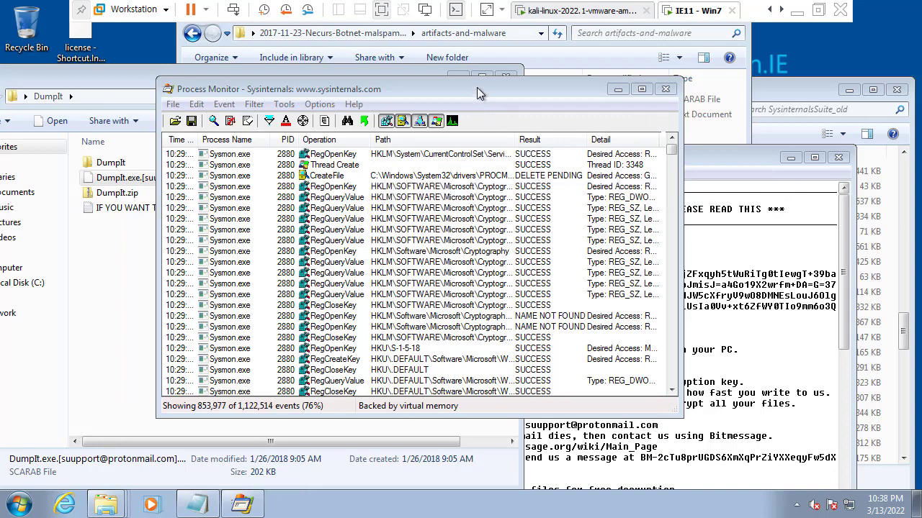
Reposition and enlarge the Process Monitor window, widen the Detail and Path columns, and look through the first captured events.
{"action": "left_click_drag", "start_coordinate": [476, 87], "coordinate": [393, 59]}
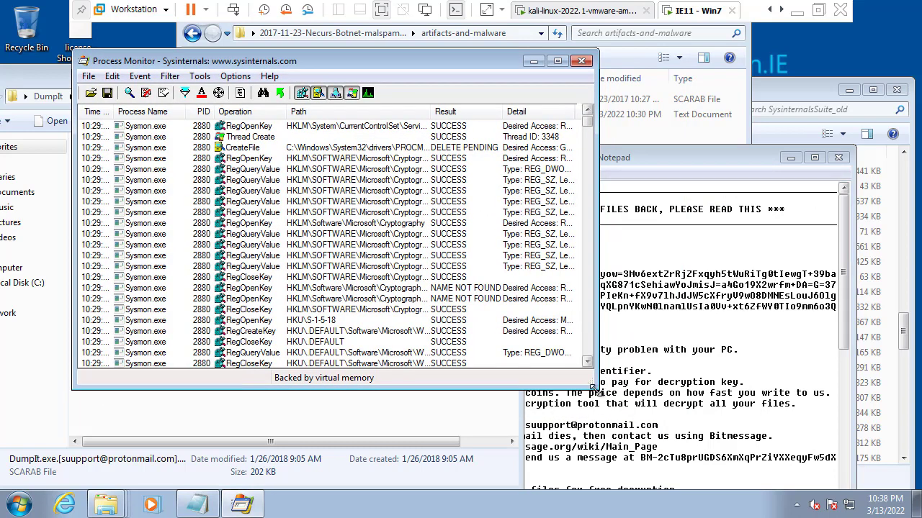
{"action": "left_click_drag", "start_coordinate": [597, 390], "coordinate": [861, 470]}
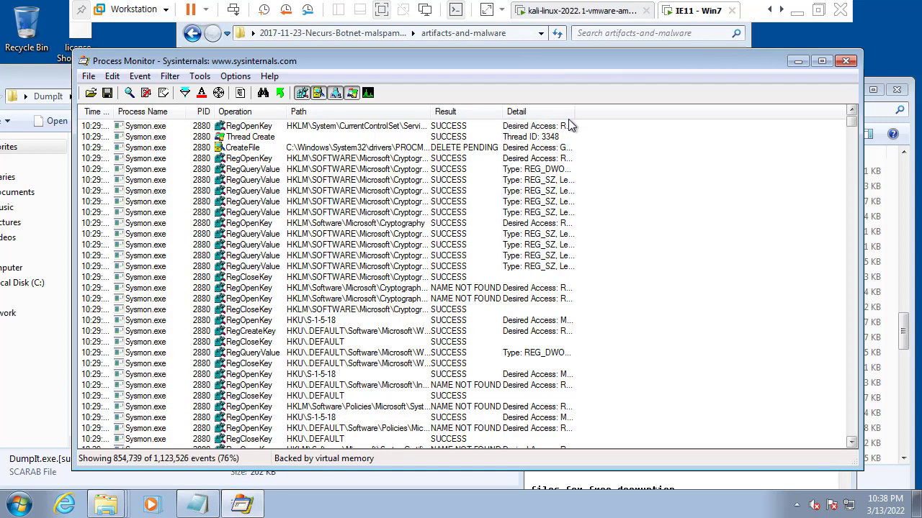
{"action": "left_click_drag", "start_coordinate": [574, 113], "coordinate": [778, 115]}
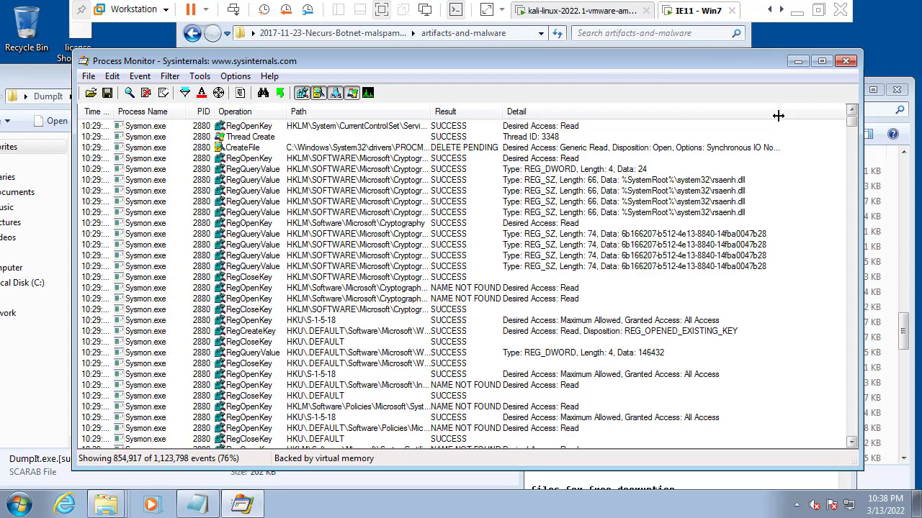
{"action": "scroll", "coordinate": [675, 229], "scroll_direction": "down", "scroll_amount": 3}
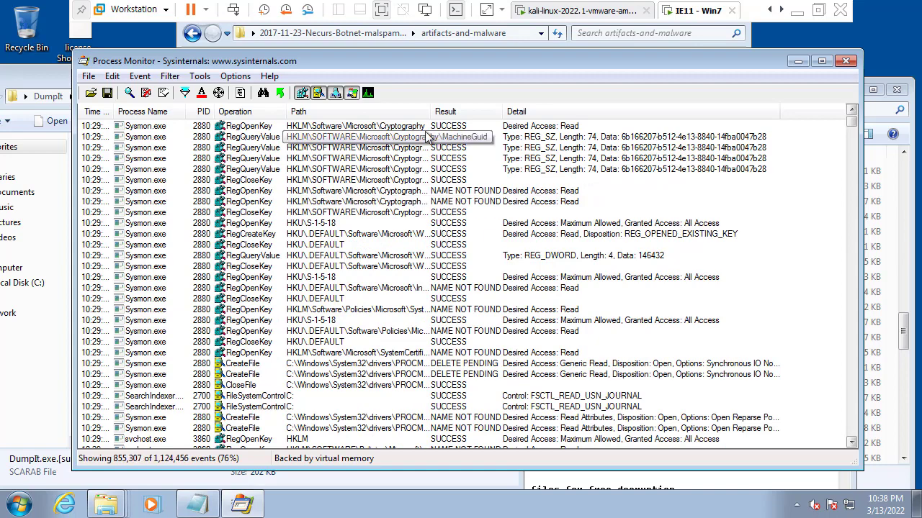
{"action": "left_click_drag", "start_coordinate": [428, 116], "coordinate": [429, 116]}
{"action": "scroll", "coordinate": [427, 214], "scroll_direction": "down", "scroll_amount": 7}
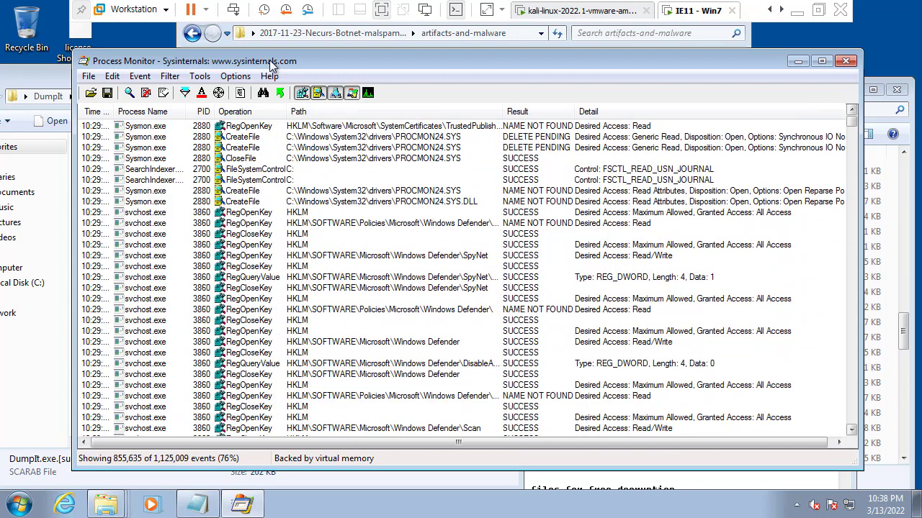
Move the Process Monitor window aside and open Event Viewer.
{"action": "left_click_drag", "start_coordinate": [270, 61], "coordinate": [427, 72]}
{"action": "left_click", "coordinate": [134, 269]}
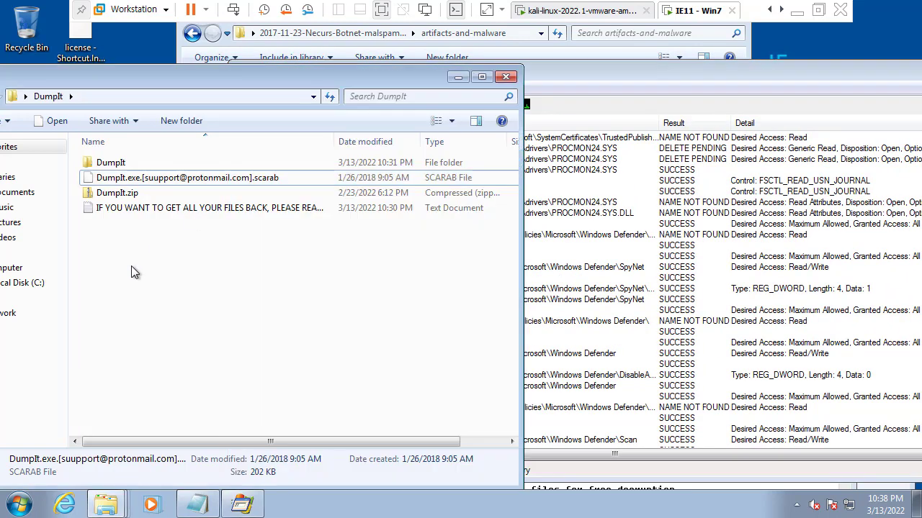
{"action": "key", "text": "super"}
{"action": "type", "text": "event"}
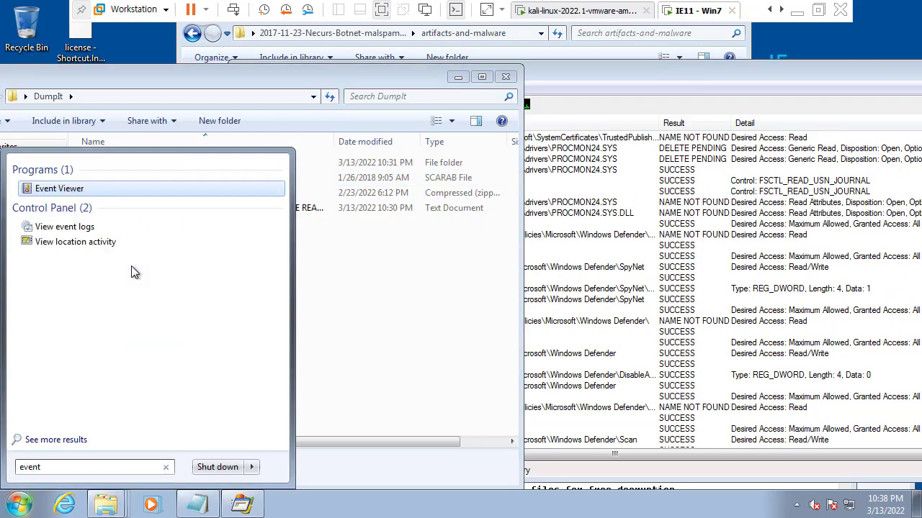
{"action": "left_click", "coordinate": [81, 196]}
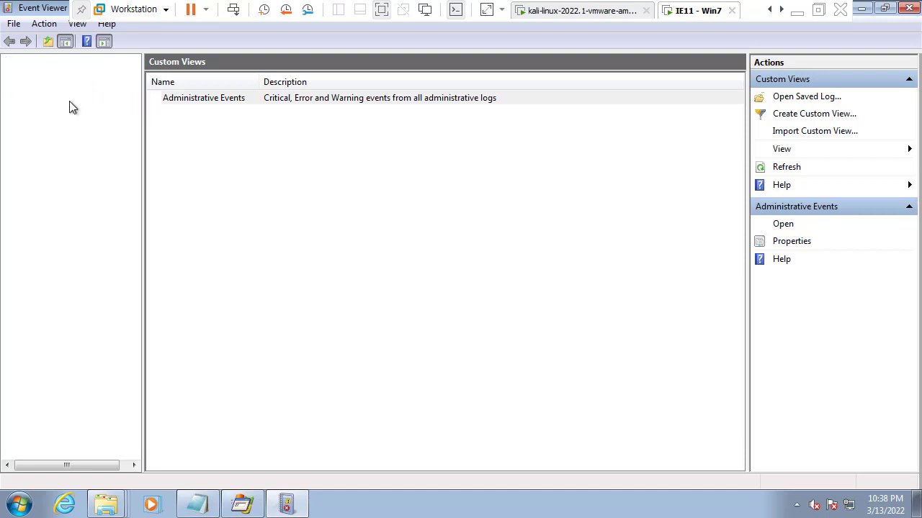
Open the Sysmon Operational log under Applications and Services Logs > Microsoft > Windows, and adjust the tree width around it.
{"action": "left_click", "coordinate": [24, 165]}
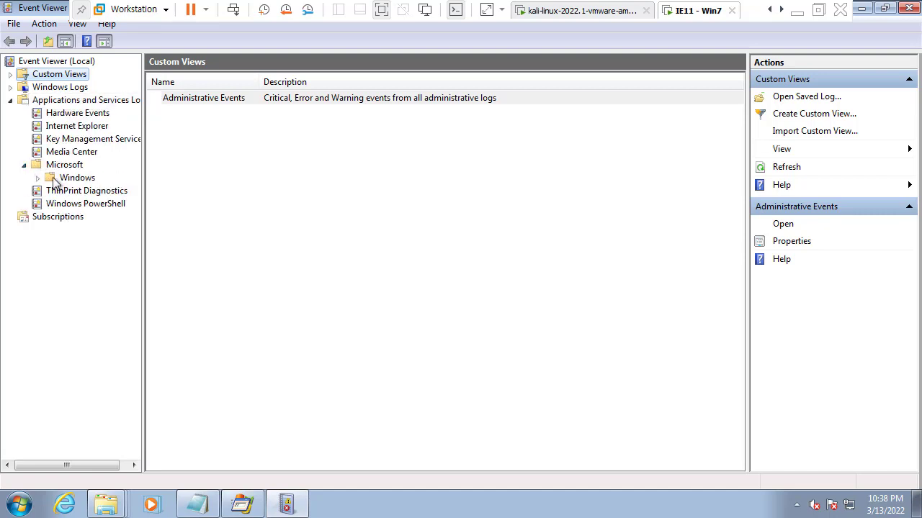
{"action": "left_click", "coordinate": [37, 178]}
{"action": "left_click_drag", "start_coordinate": [143, 180], "coordinate": [261, 137]}
{"action": "left_click_drag", "start_coordinate": [253, 86], "coordinate": [252, 382]}
{"action": "double_click", "coordinate": [94, 206]}
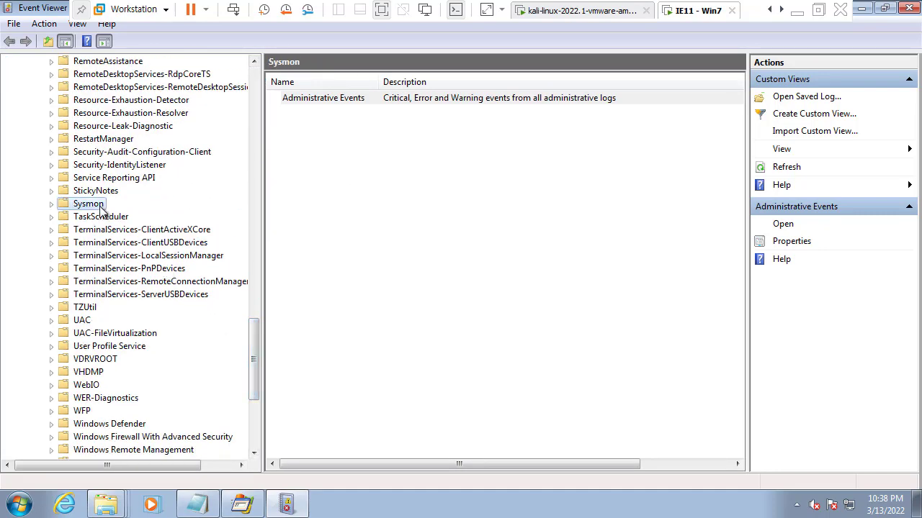
{"action": "left_click", "coordinate": [107, 217]}
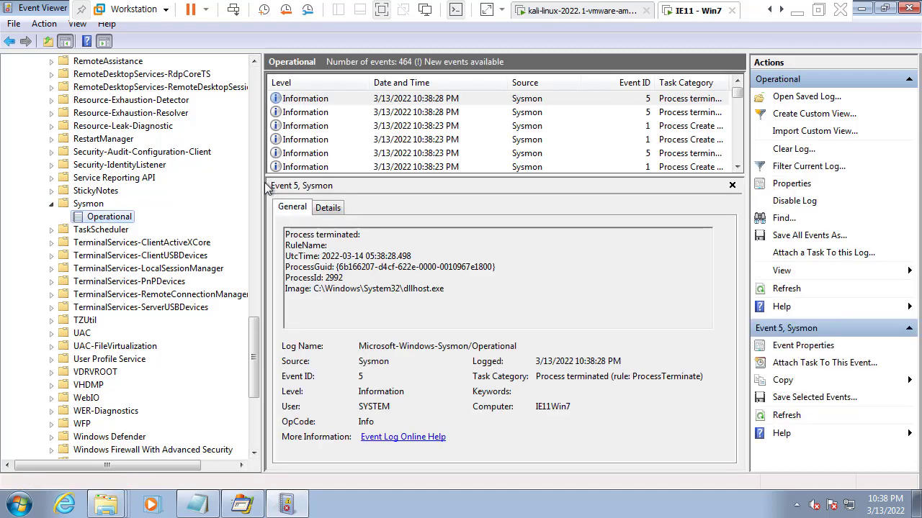
{"action": "left_click_drag", "start_coordinate": [265, 186], "coordinate": [162, 184]}
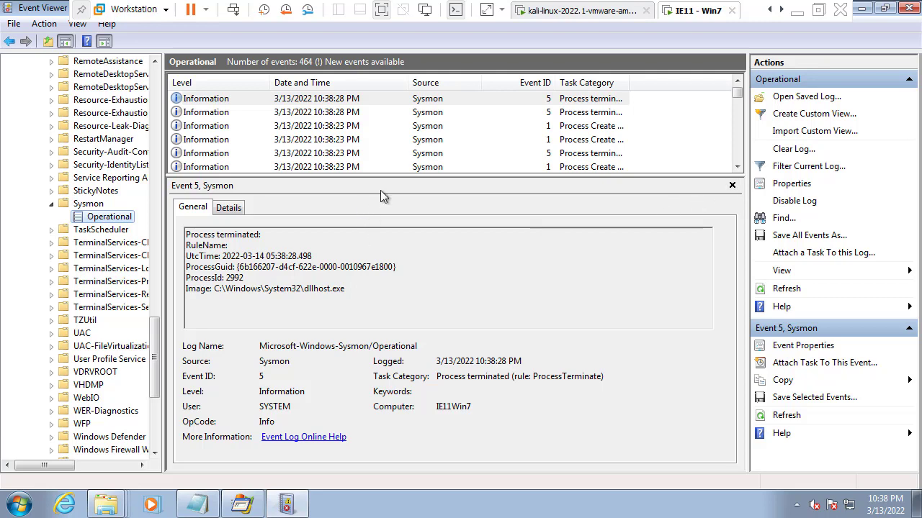
Examine the Sysmon process creation and termination events, going back from 10:38 PM to the ransomware activity at 10:30:39 PM.
{"action": "left_click", "coordinate": [471, 126]}
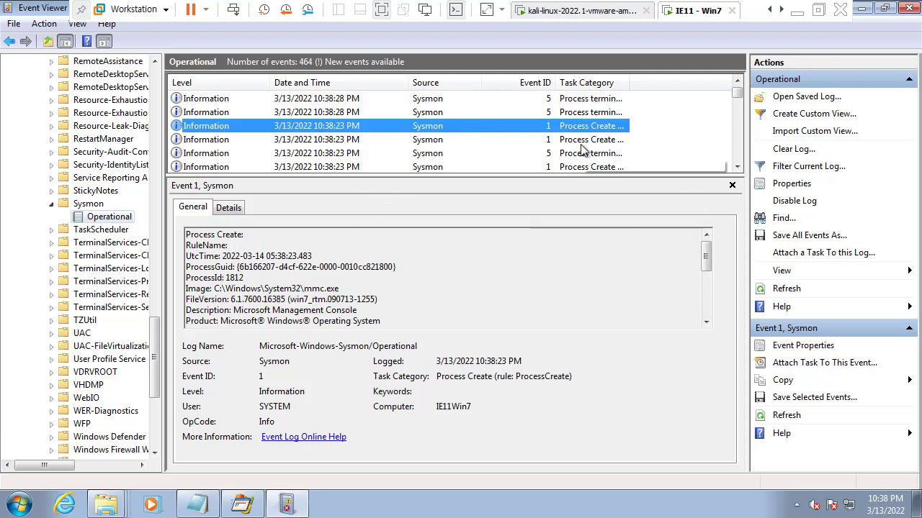
{"action": "scroll", "coordinate": [583, 148], "scroll_direction": "down", "scroll_amount": 2}
{"action": "scroll", "coordinate": [583, 148], "scroll_direction": "down", "scroll_amount": 10}
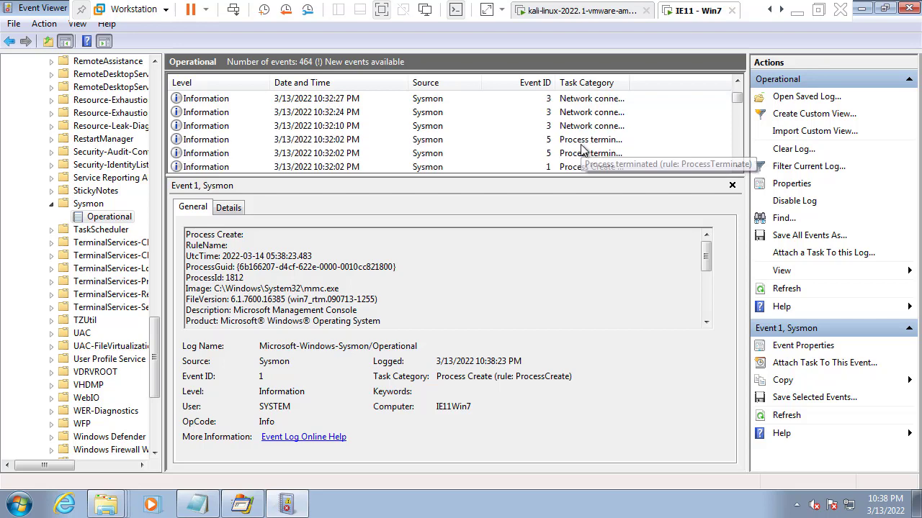
{"action": "left_click", "coordinate": [507, 137]}
{"action": "scroll", "coordinate": [506, 137], "scroll_direction": "down", "scroll_amount": 2}
{"action": "left_click", "coordinate": [503, 129]}
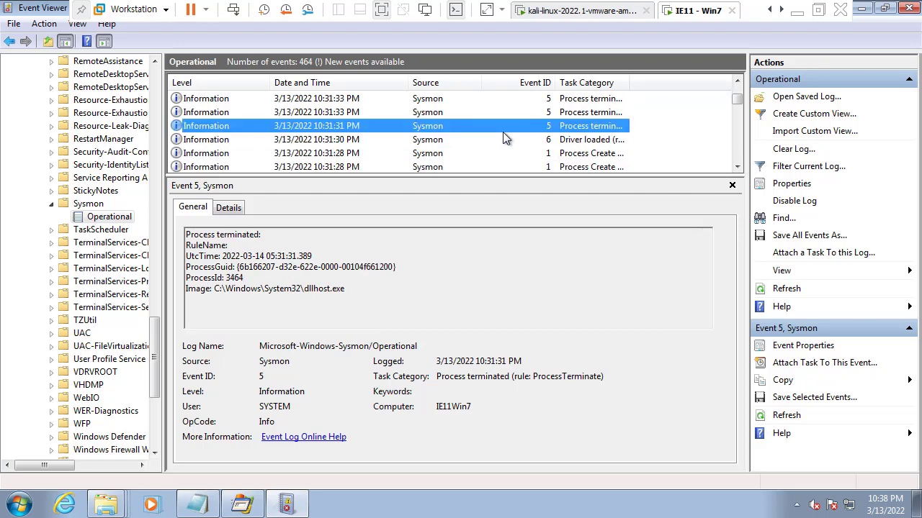
{"action": "scroll", "coordinate": [503, 132], "scroll_direction": "down", "scroll_amount": 2}
{"action": "left_click", "coordinate": [503, 130]}
{"action": "scroll", "coordinate": [497, 151], "scroll_direction": "down", "scroll_amount": 2}
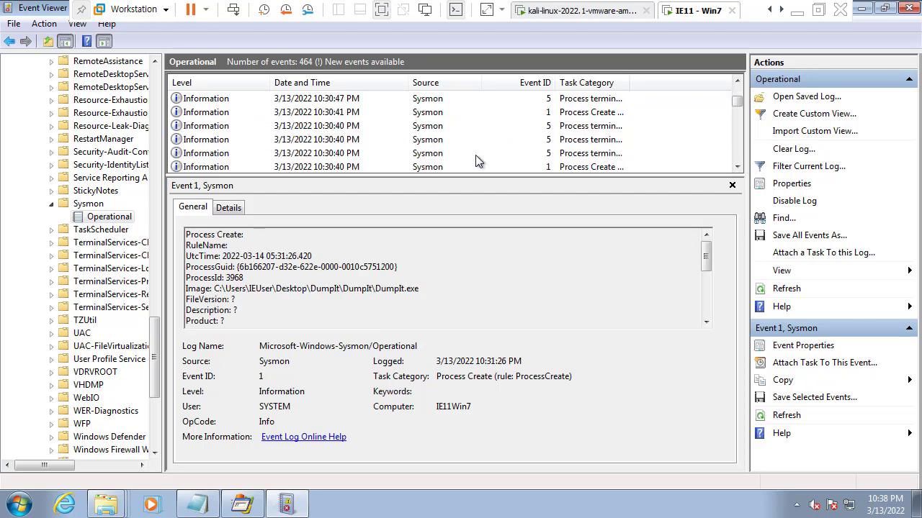
{"action": "left_click", "coordinate": [471, 154]}
{"action": "scroll", "coordinate": [468, 162], "scroll_direction": "down", "scroll_amount": 1}
{"action": "left_click", "coordinate": [467, 157]}
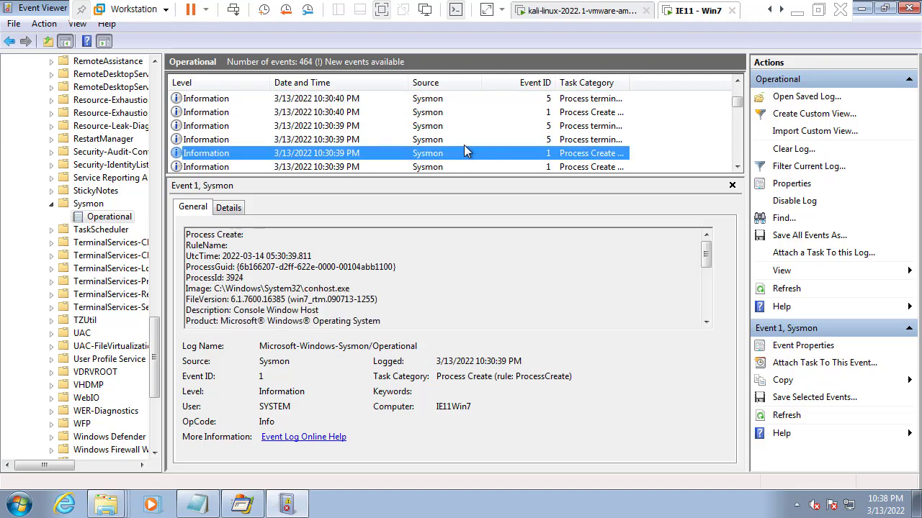
Check the neighbouring process termination events and select the notepad.exe process creation event logged at 10:30:40 PM.
{"action": "left_click", "coordinate": [462, 140]}
{"action": "key", "text": "Up"}
{"action": "key", "text": "Up"}
{"action": "key", "text": "Up"}
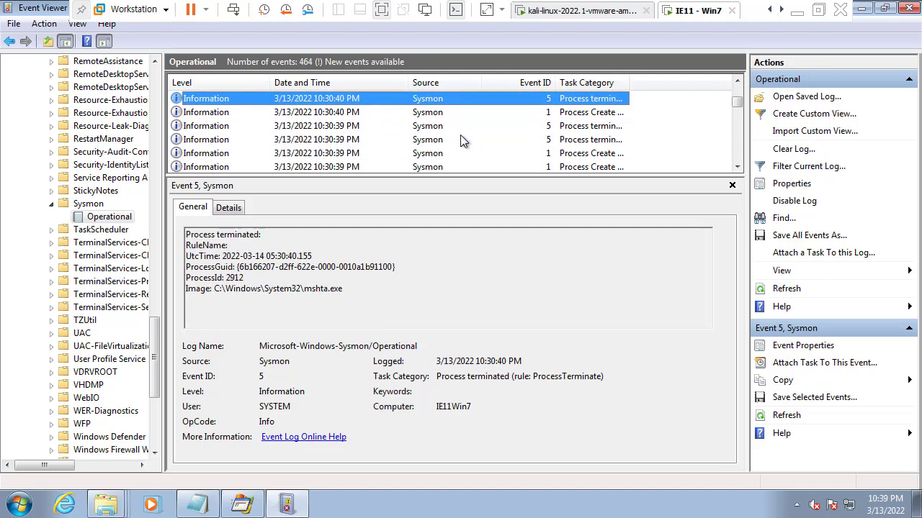
{"action": "key", "text": "Down"}
{"action": "key", "text": "Down"}
{"action": "key", "text": "Up"}
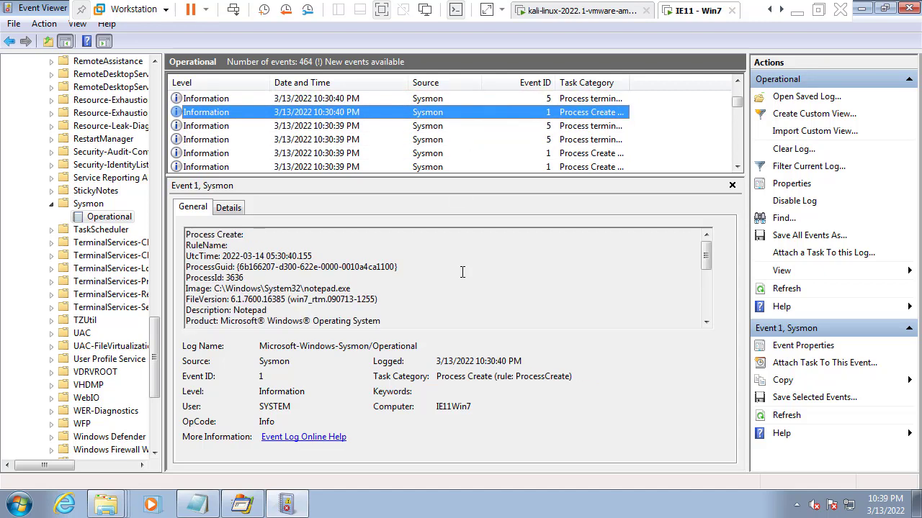
Examine the notepad.exe event's command line up close and mark the part that opens the ransom note.
{"action": "left_click", "coordinate": [464, 301]}
{"action": "scroll", "coordinate": [464, 301], "scroll_direction": "down", "scroll_amount": 3}
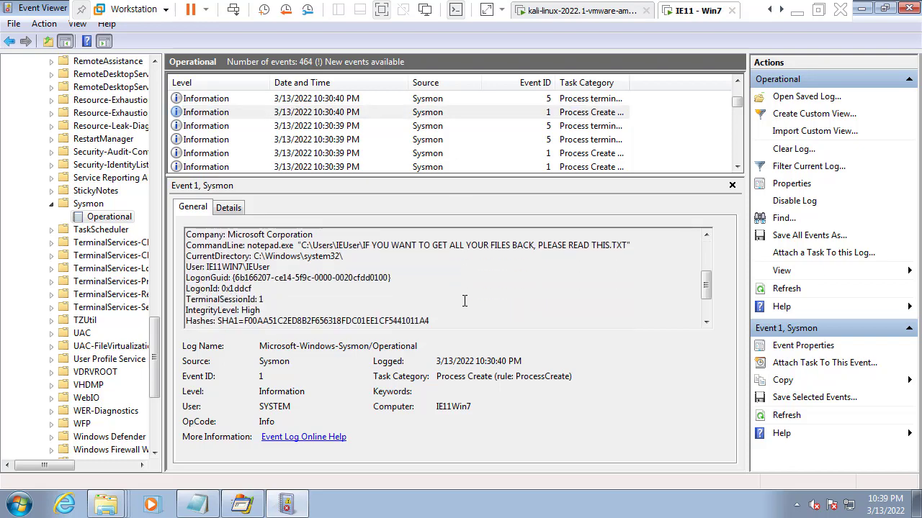
{"action": "scroll", "coordinate": [383, 272], "scroll_direction": "up", "scroll_amount": 1}
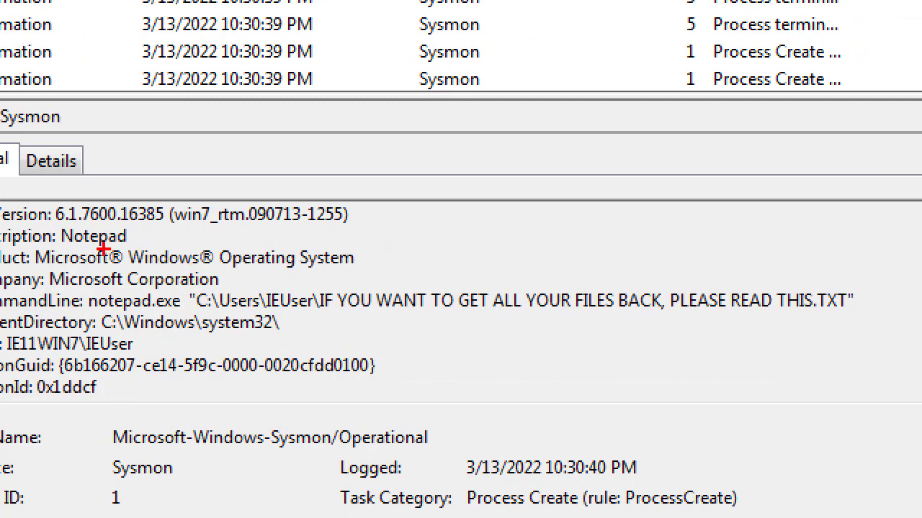
{"action": "mouse_move", "coordinate": [104, 249]}
{"action": "left_mouse_down"}
{"action": "mouse_move", "coordinate": [133, 240]}
{"action": "mouse_move", "coordinate": [111, 264]}
{"action": "left_mouse_up"}
{"action": "mouse_move", "coordinate": [183, 273]}
{"action": "left_mouse_down"}
{"action": "mouse_move", "coordinate": [589, 330]}
{"action": "mouse_move", "coordinate": [900, 332]}
{"action": "left_mouse_up"}
{"action": "left_click_drag", "start_coordinate": [580, 236], "coordinate": [628, 220]}
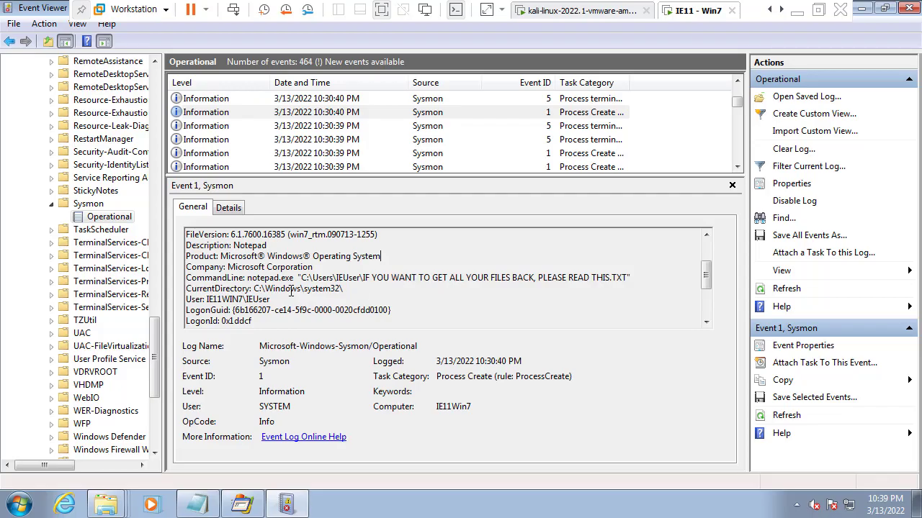
Read the parent process details and parent command line of the notepad.exe event, then reselect the event and mark its logged time.
{"action": "scroll", "coordinate": [322, 281], "scroll_direction": "down", "scroll_amount": 3}
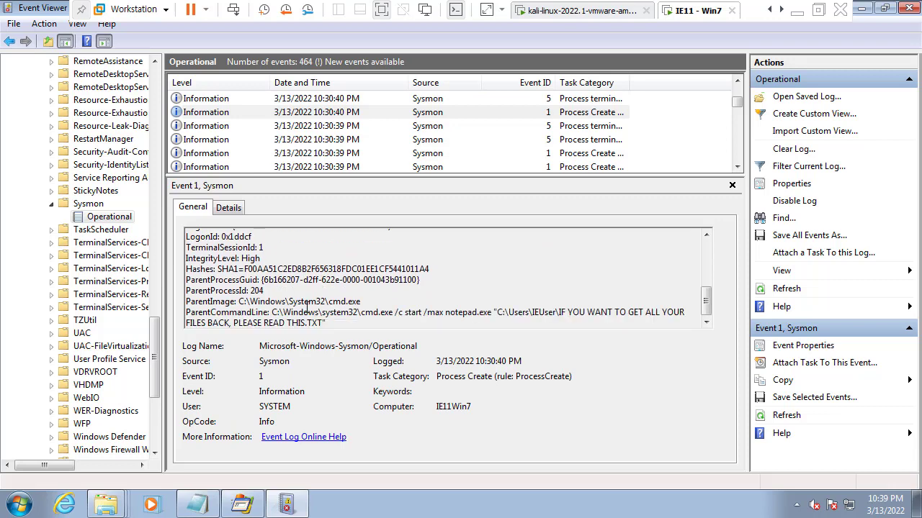
{"action": "left_click", "coordinate": [343, 112]}
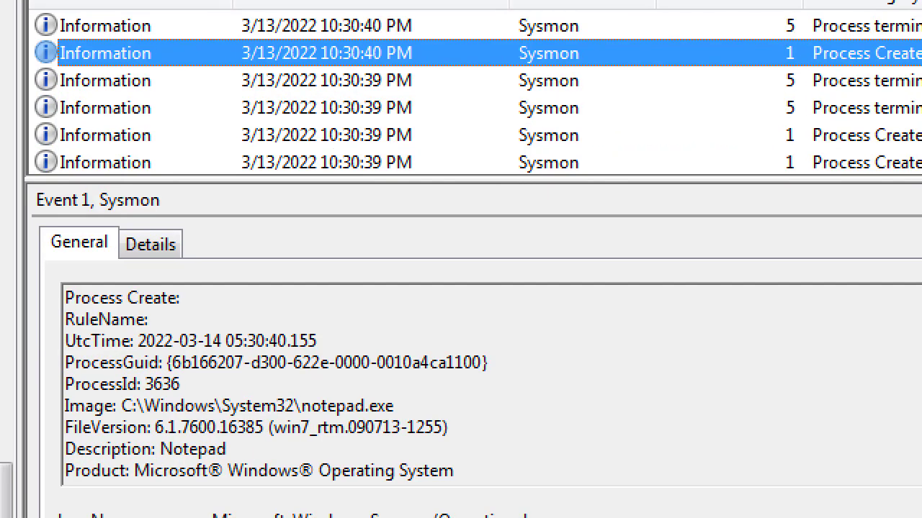
{"action": "left_click_drag", "start_coordinate": [312, 58], "coordinate": [303, 72]}
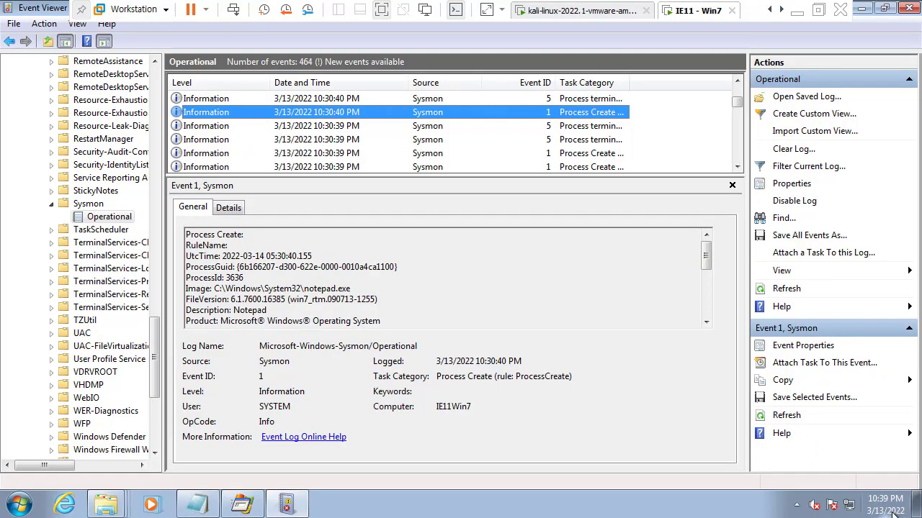
Go back to the 10:30:23 PM file creation time changes and examine the target filenames of these events into 10:30:22 PM.
{"action": "left_click", "coordinate": [400, 155]}
{"action": "scroll", "coordinate": [399, 160], "scroll_direction": "down", "scroll_amount": 3}
{"action": "left_click", "coordinate": [389, 154]}
{"action": "left_click", "coordinate": [383, 140]}
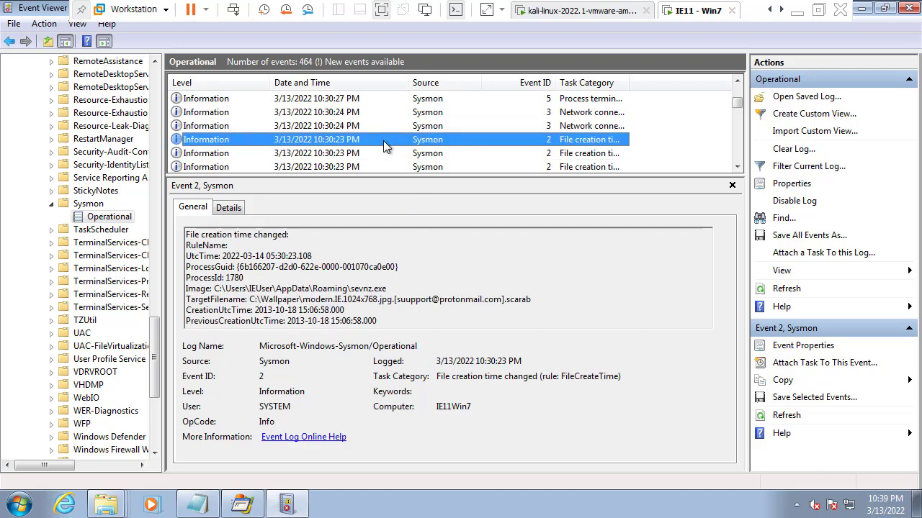
{"action": "key", "text": "Up"}
{"action": "key", "text": "Down"}
{"action": "key", "text": "Down"}
{"action": "key", "text": "Down"}
{"action": "key", "text": "Down"}
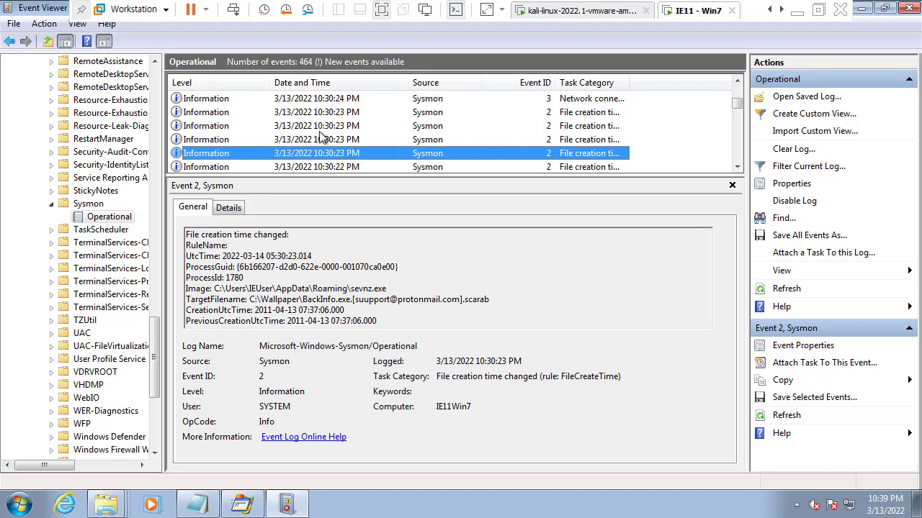
{"action": "key", "text": "Down"}
{"action": "key", "text": "Down"}
{"action": "key", "text": "Down"}
{"action": "key", "text": "Down"}
{"action": "scroll", "coordinate": [322, 144], "scroll_direction": "down", "scroll_amount": 1}
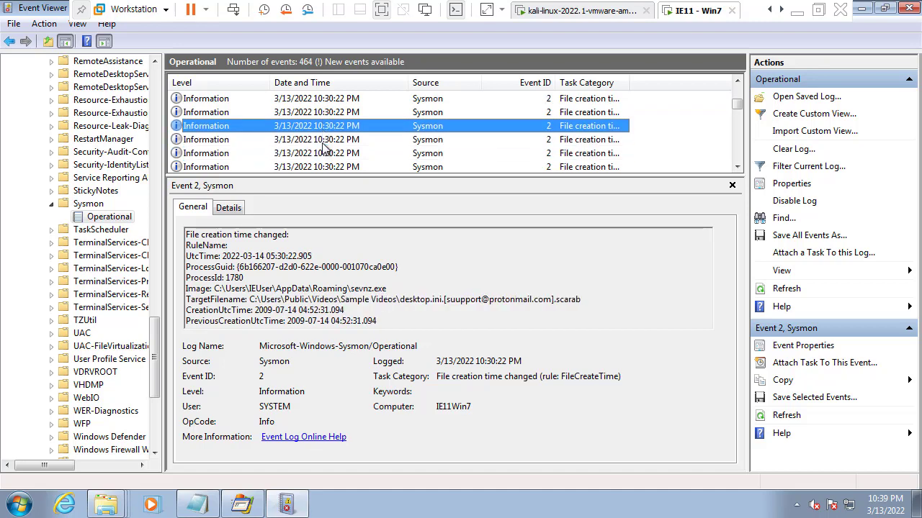
{"action": "key", "text": "Up"}
{"action": "key", "text": "Down"}
{"action": "key", "text": "Down"}
{"action": "key", "text": "Down"}
{"action": "key", "text": "Down"}
{"action": "key", "text": "Up"}
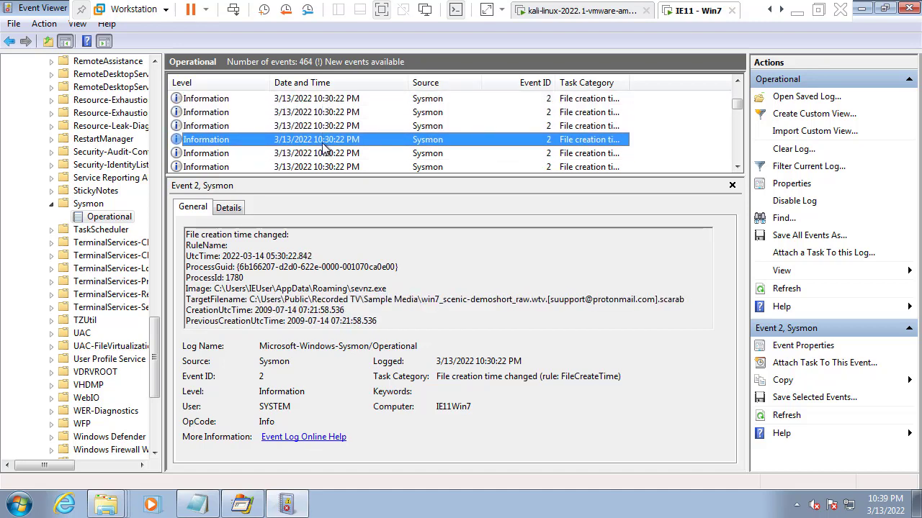
Return to the network connection events logged at 10:30:24 PM and read the source and destination details of the earlier one.
{"action": "key", "text": "Up"}
{"action": "key", "text": "Up"}
{"action": "key", "text": "Up"}
{"action": "key", "text": "Up"}
{"action": "key", "text": "Up"}
{"action": "key", "text": "Up"}
{"action": "key", "text": "Up"}
{"action": "key", "text": "Up"}
{"action": "key", "text": "Up"}
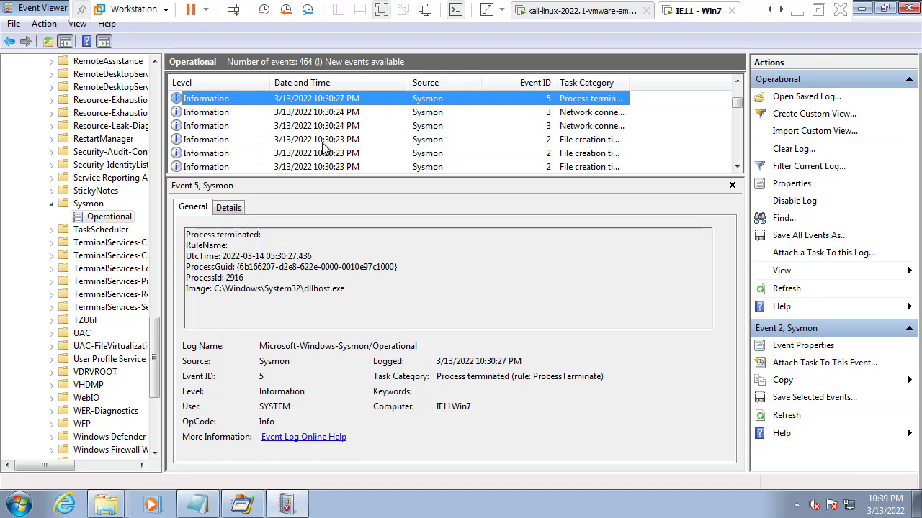
{"action": "key", "text": "Down"}
{"action": "key", "text": "Down"}
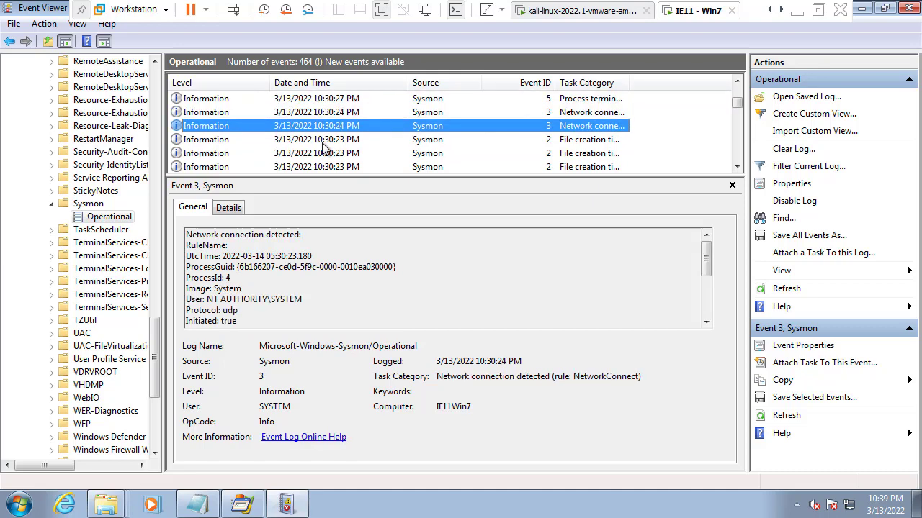
{"action": "left_click", "coordinate": [390, 270]}
{"action": "scroll", "coordinate": [390, 271], "scroll_direction": "down", "scroll_amount": 4}
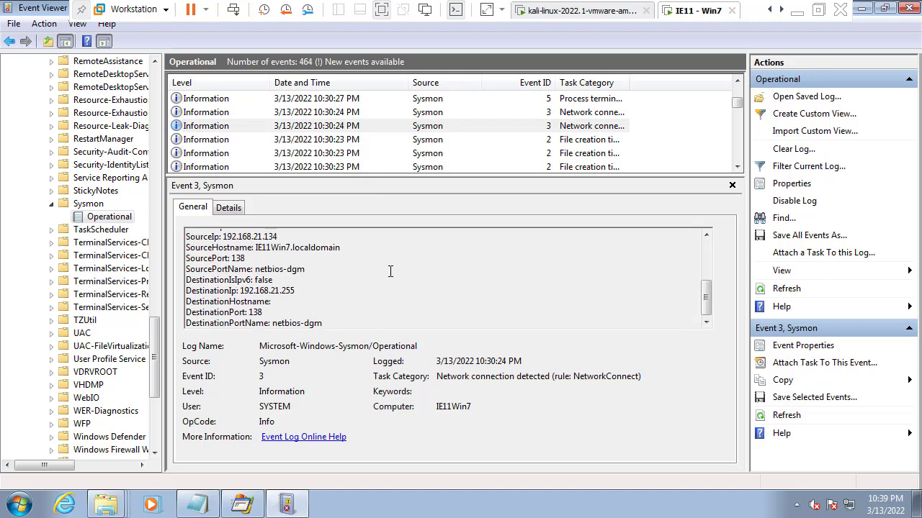
Select the Bginfo.exe file creation time event at 10:30:23 PM and mark the original filename and the .scarab extension up close.
{"action": "left_click", "coordinate": [369, 131]}
{"action": "key", "text": "Down"}
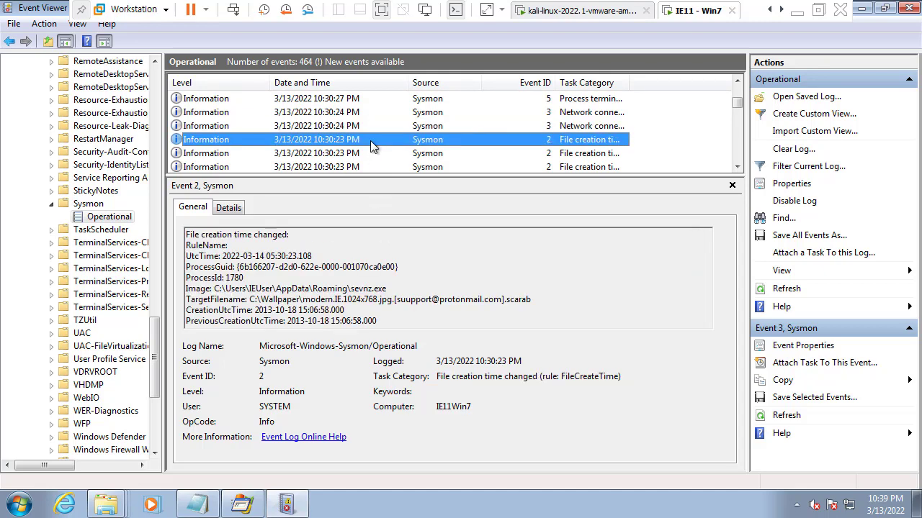
{"action": "key", "text": "Down"}
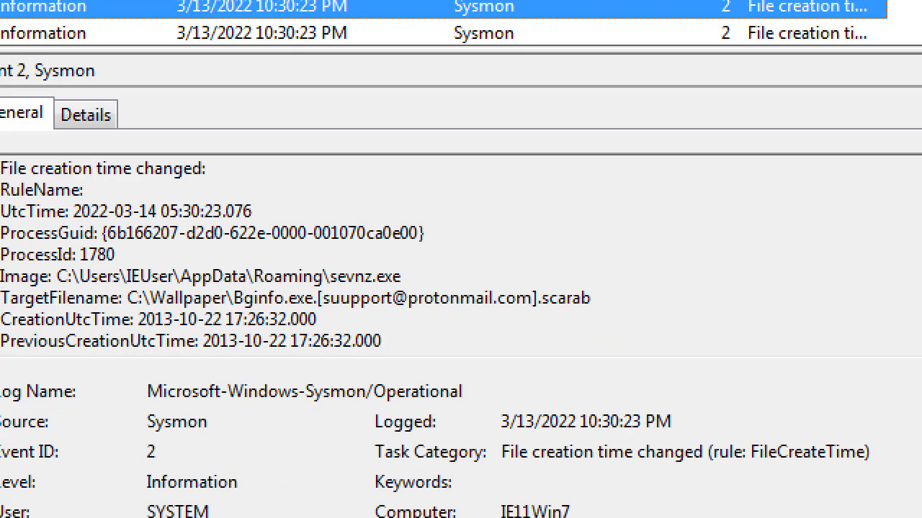
{"action": "left_click_drag", "start_coordinate": [448, 290], "coordinate": [463, 305]}
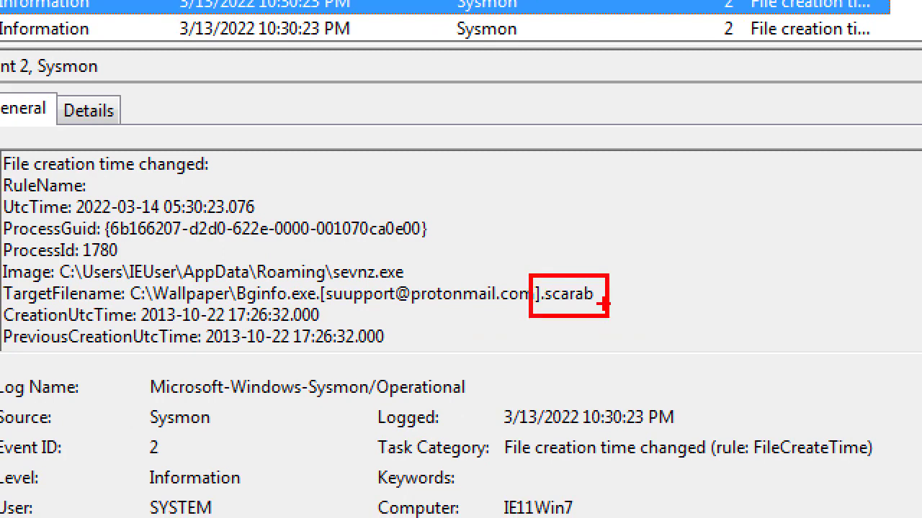
{"action": "mouse_move", "coordinate": [589, 256]}
{"action": "left_mouse_down"}
{"action": "mouse_move", "coordinate": [561, 280]}
{"action": "mouse_move", "coordinate": [609, 332]}
{"action": "mouse_move", "coordinate": [576, 344]}
{"action": "left_mouse_up"}
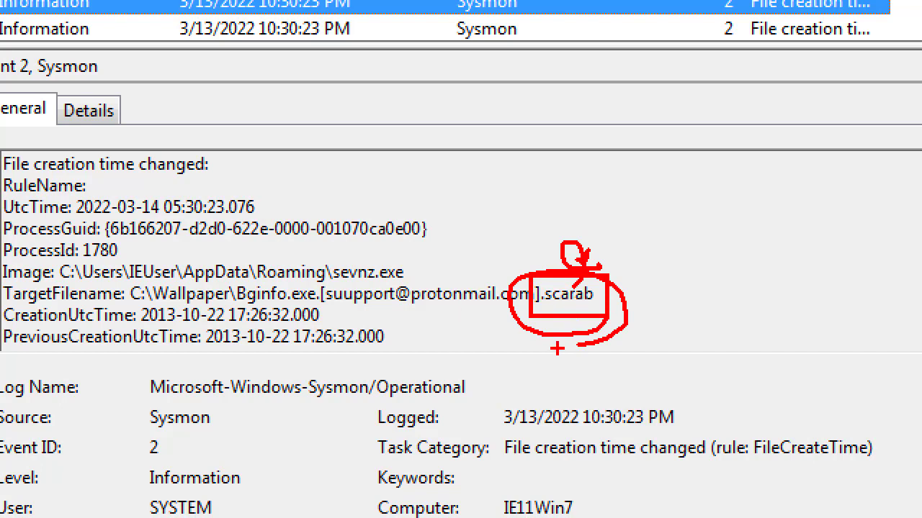
{"action": "left_click_drag", "start_coordinate": [651, 309], "coordinate": [677, 293]}
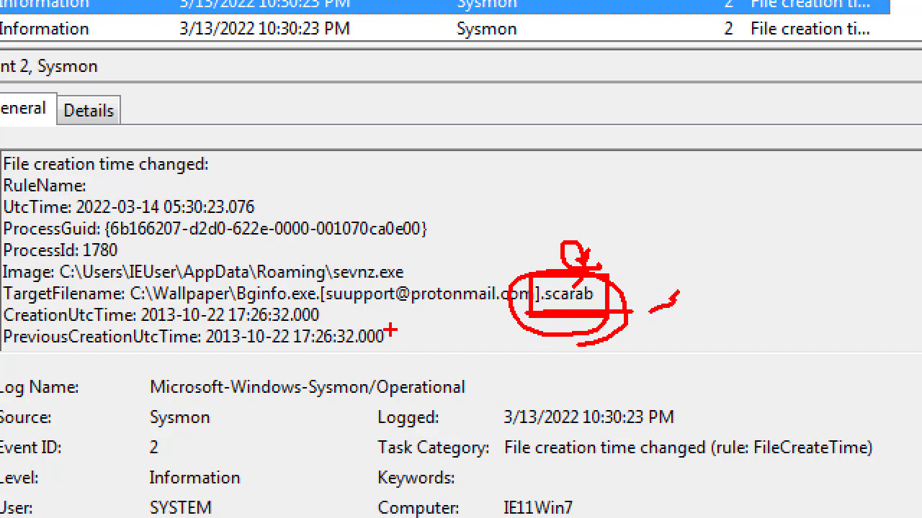
{"action": "left_click_drag", "start_coordinate": [353, 315], "coordinate": [632, 312]}
{"action": "mouse_move", "coordinate": [264, 306]}
{"action": "left_mouse_down"}
{"action": "mouse_move", "coordinate": [248, 288]}
{"action": "mouse_move", "coordinate": [229, 303]}
{"action": "left_mouse_up"}
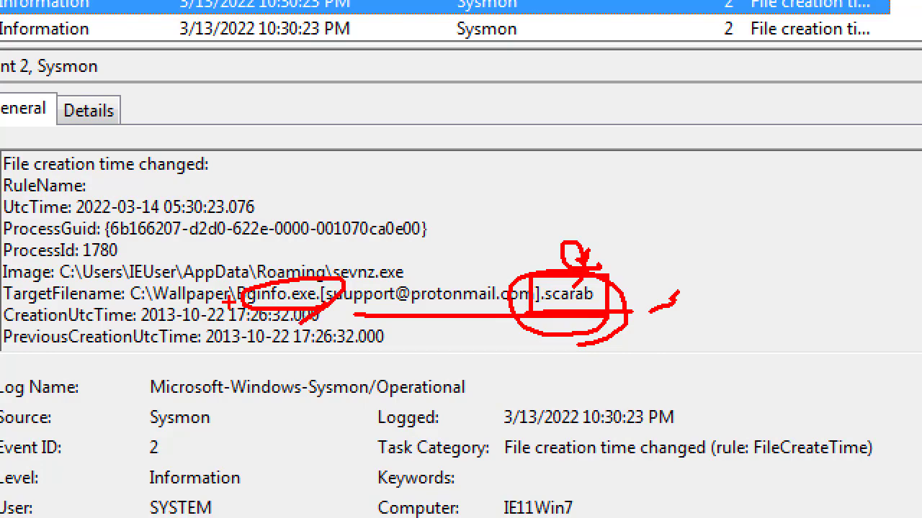
{"action": "key", "text": "Escape"}
Examine the file creation time changes made by sevnz.exe back to 10:30:17 PM and mark the target filename of the hex2dec64.exe event.
{"action": "key", "text": "Down"}
{"action": "key", "text": "Down"}
{"action": "key", "text": "Down"}
{"action": "key", "text": "Down"}
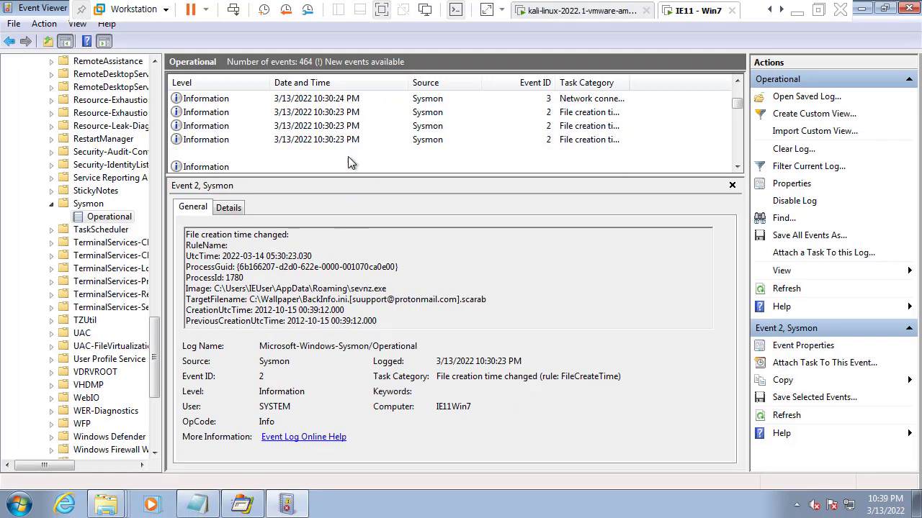
{"action": "key", "text": "Down"}
{"action": "key", "text": "Down"}
{"action": "key", "text": "Down"}
{"action": "key", "text": "Down"}
{"action": "key", "text": "Down"}
{"action": "key", "text": "Down"}
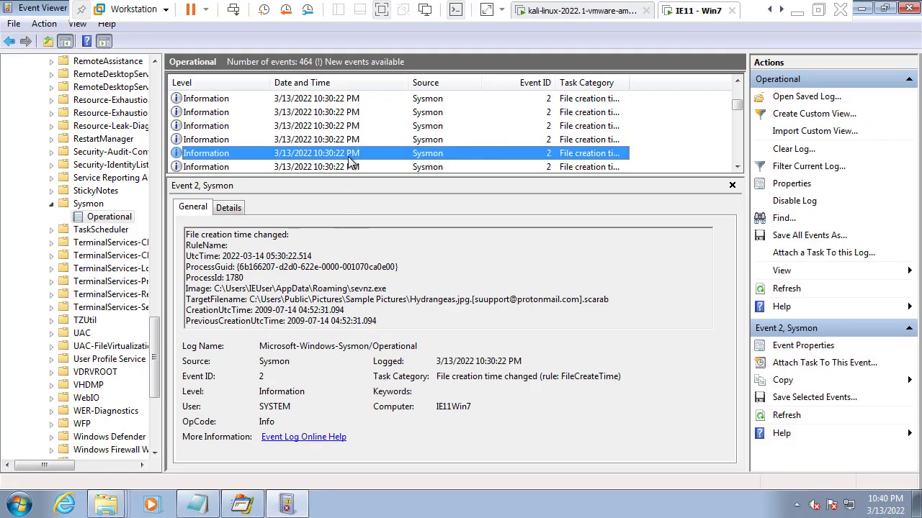
{"action": "key", "text": "Down"}
{"action": "key", "text": "Down"}
{"action": "key", "text": "Down"}
{"action": "key", "text": "Down"}
{"action": "key", "text": "Down"}
{"action": "key", "text": "Down"}
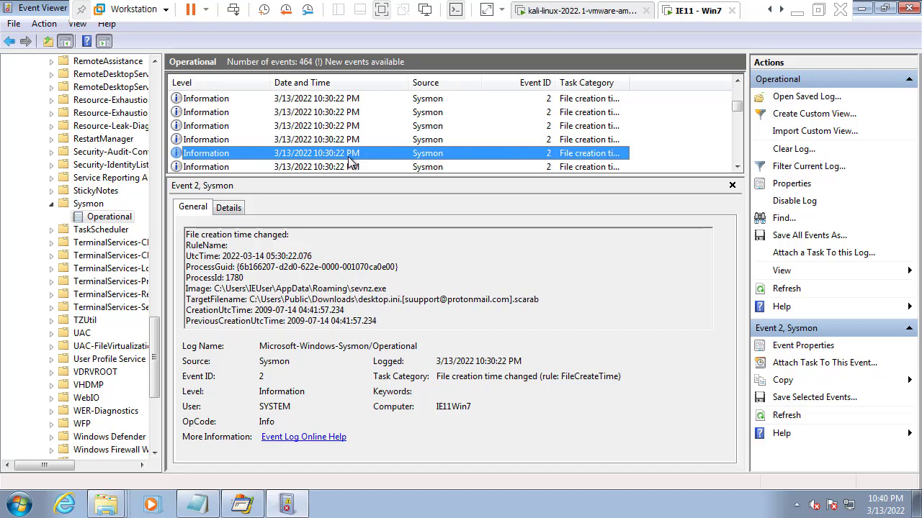
{"action": "key", "text": "Down"}
{"action": "key", "text": "Down"}
{"action": "key", "text": "Down"}
{"action": "key", "text": "Down"}
{"action": "key", "text": "Down"}
{"action": "key", "text": "Down"}
{"action": "key", "text": "Down"}
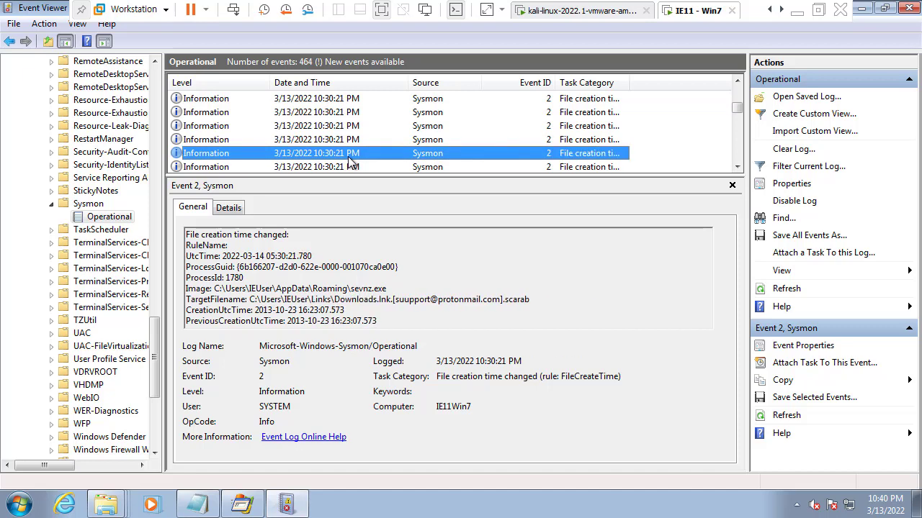
{"action": "key", "text": "Down"}
{"action": "key", "text": "Down"}
{"action": "key", "text": "Down"}
{"action": "key", "text": "Down"}
{"action": "key", "text": "Down"}
{"action": "key", "text": "Down"}
{"action": "key", "text": "Down"}
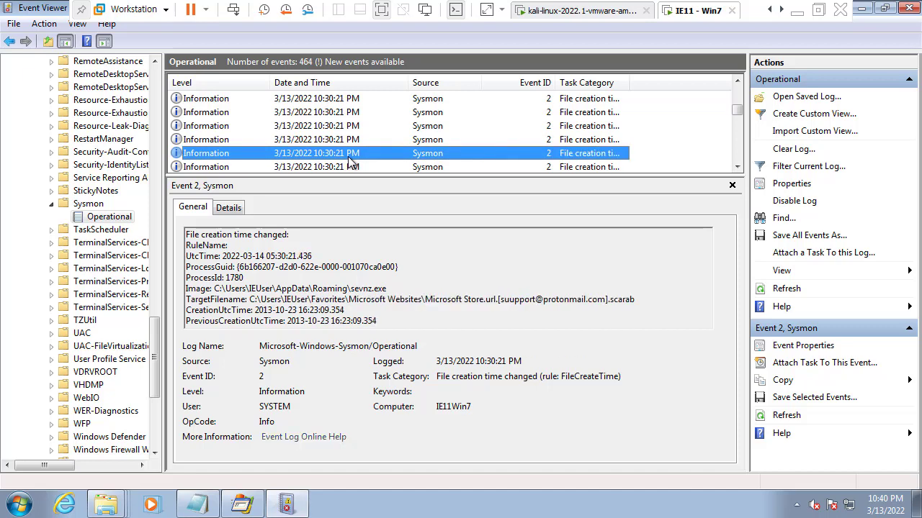
{"action": "key", "text": "Down"}
{"action": "key", "text": "Down"}
{"action": "key", "text": "Down"}
{"action": "key", "text": "Down"}
{"action": "key", "text": "Down"}
{"action": "key", "text": "Down"}
{"action": "key", "text": "Down"}
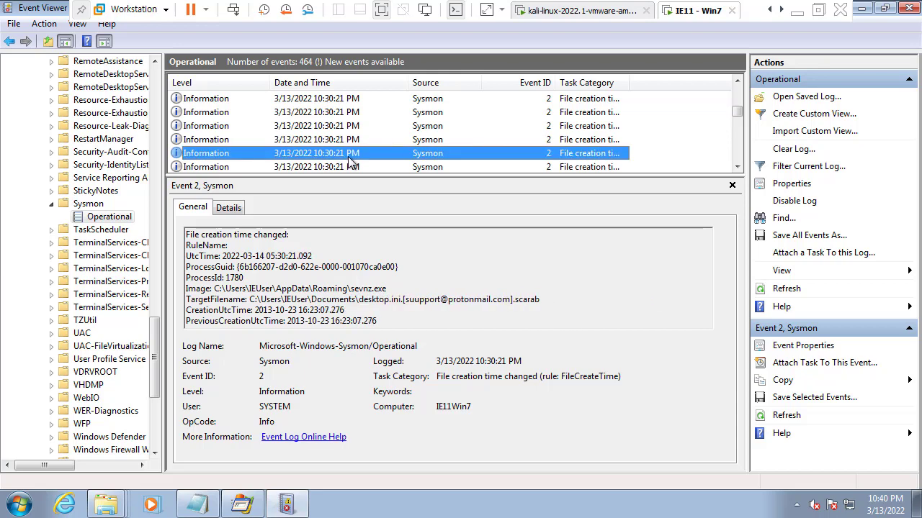
{"action": "key", "text": "Down"}
{"action": "key", "text": "Down"}
{"action": "key", "text": "Down"}
{"action": "key", "text": "Down"}
{"action": "key", "text": "Down"}
{"action": "key", "text": "Down"}
{"action": "key", "text": "Down"}
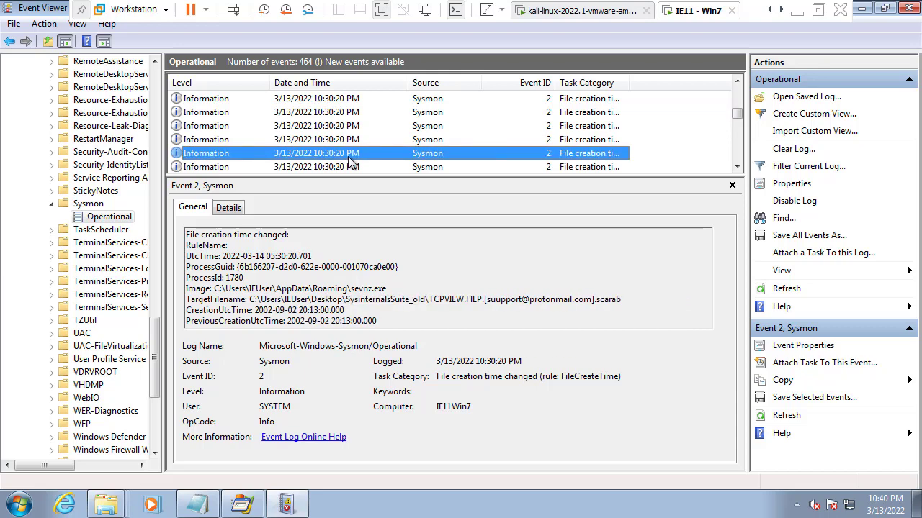
{"action": "key", "text": "Down"}
{"action": "key", "text": "Down"}
{"action": "key", "text": "Down"}
{"action": "key", "text": "Down"}
{"action": "key", "text": "Down"}
{"action": "key", "text": "Down"}
{"action": "key", "text": "Down"}
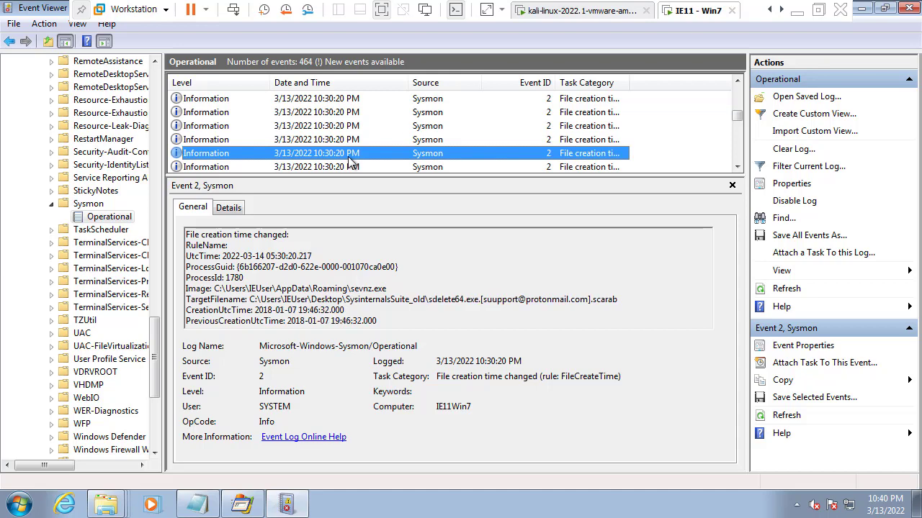
{"action": "key", "text": "Down"}
{"action": "key", "text": "Down"}
{"action": "key", "text": "Down"}
{"action": "key", "text": "Down"}
{"action": "key", "text": "Down"}
{"action": "key", "text": "Down"}
{"action": "key", "text": "Down"}
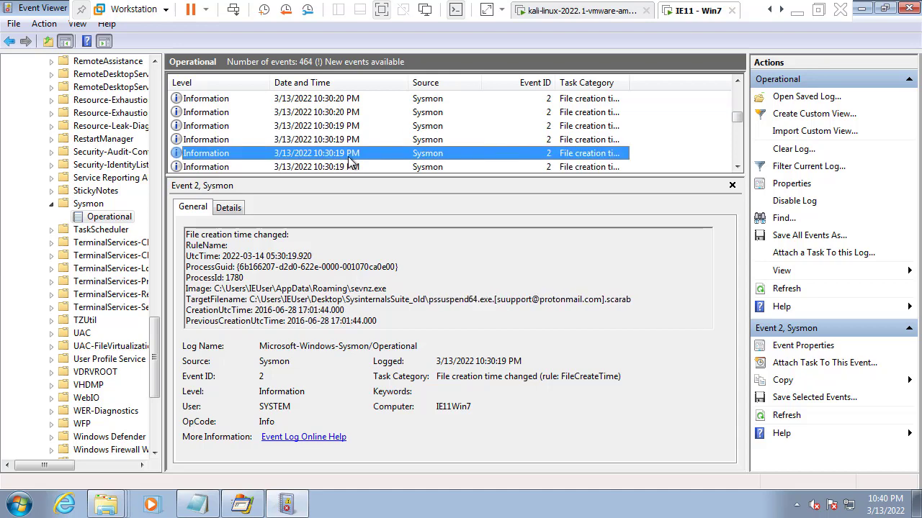
{"action": "key", "text": "Down"}
{"action": "key", "text": "Down"}
{"action": "key", "text": "Down"}
{"action": "key", "text": "Down"}
{"action": "key", "text": "Down"}
{"action": "key", "text": "Down"}
{"action": "key", "text": "Down"}
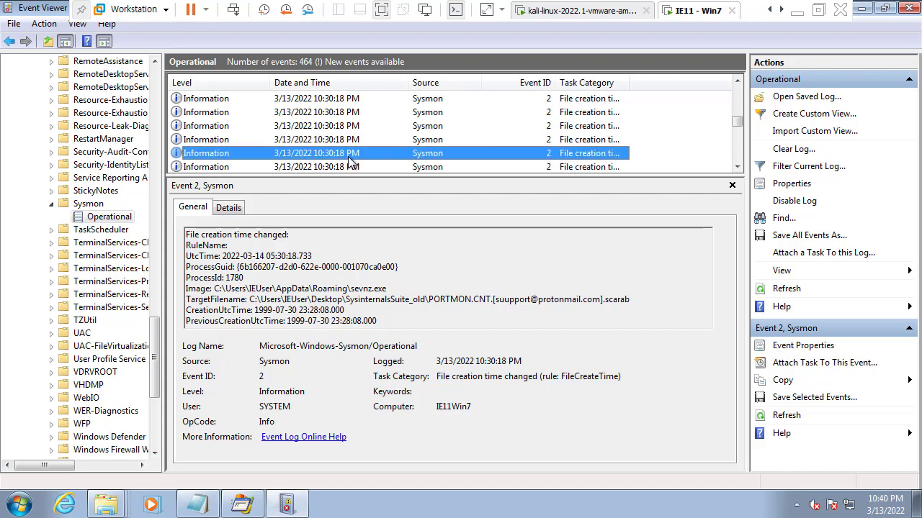
{"action": "key", "text": "Down"}
{"action": "key", "text": "Down"}
{"action": "key", "text": "Down"}
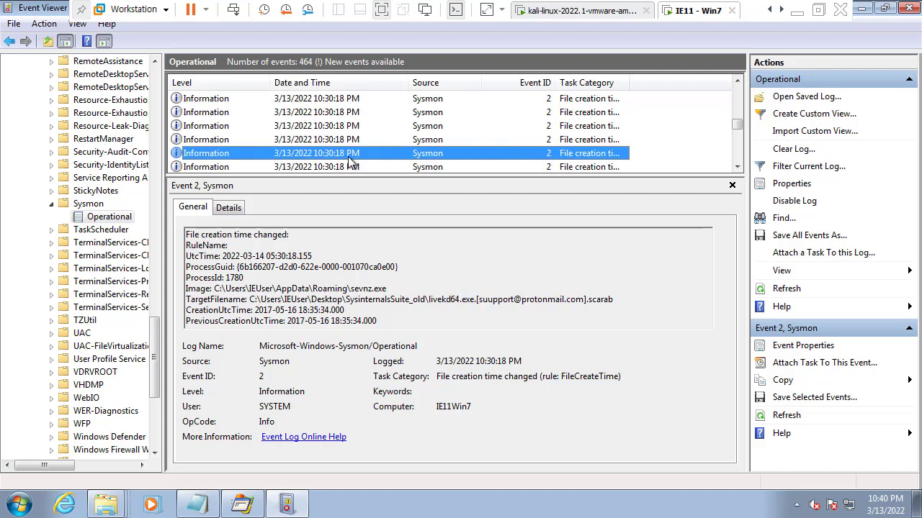
{"action": "key", "text": "Down"}
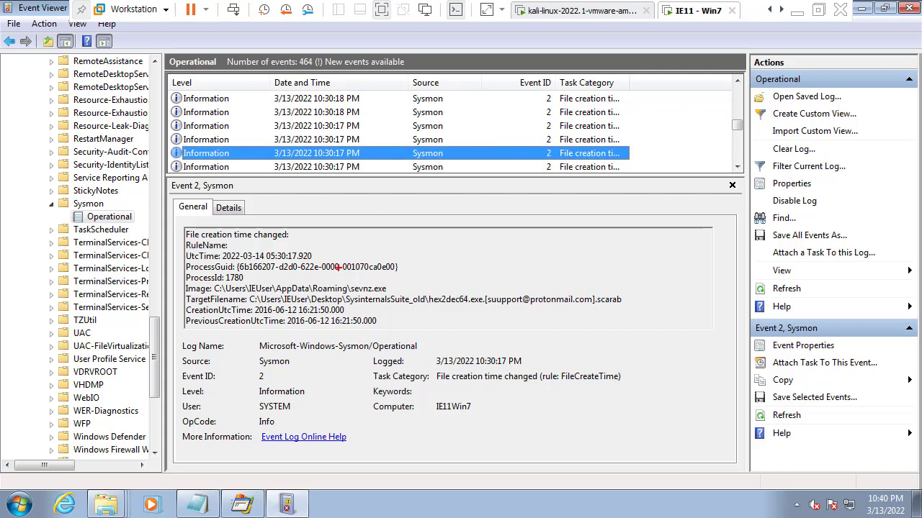
{"action": "left_click_drag", "start_coordinate": [353, 299], "coordinate": [314, 323]}
{"action": "key", "text": "Escape"}
Check further files altered by sevnz.exe in the file creation time events from 10:30:17 PM back to 10:30:15 PM.
{"action": "scroll", "coordinate": [691, 166], "scroll_direction": "down", "scroll_amount": 1}
{"action": "left_click", "coordinate": [450, 152]}
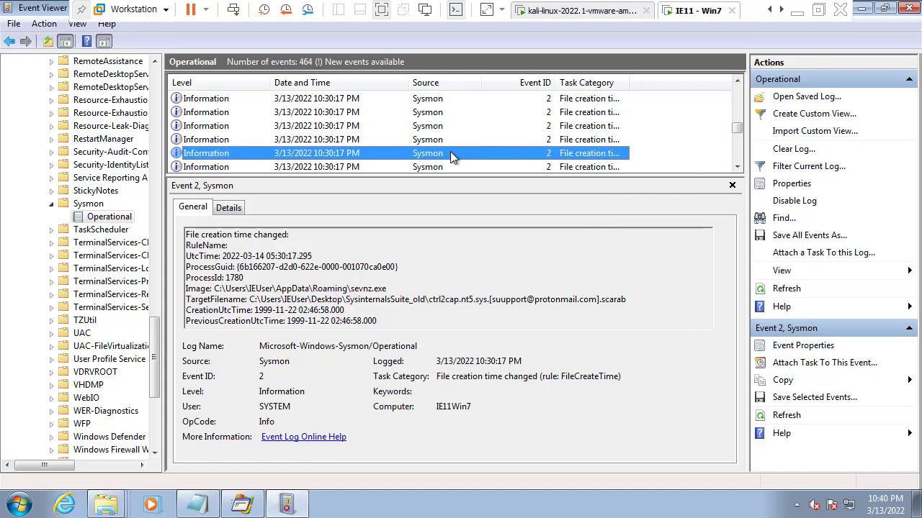
{"action": "left_click", "coordinate": [448, 152]}
{"action": "scroll", "coordinate": [447, 153], "scroll_direction": "down", "scroll_amount": 1}
{"action": "left_click", "coordinate": [447, 153]}
{"action": "scroll", "coordinate": [447, 152], "scroll_direction": "down", "scroll_amount": 1}
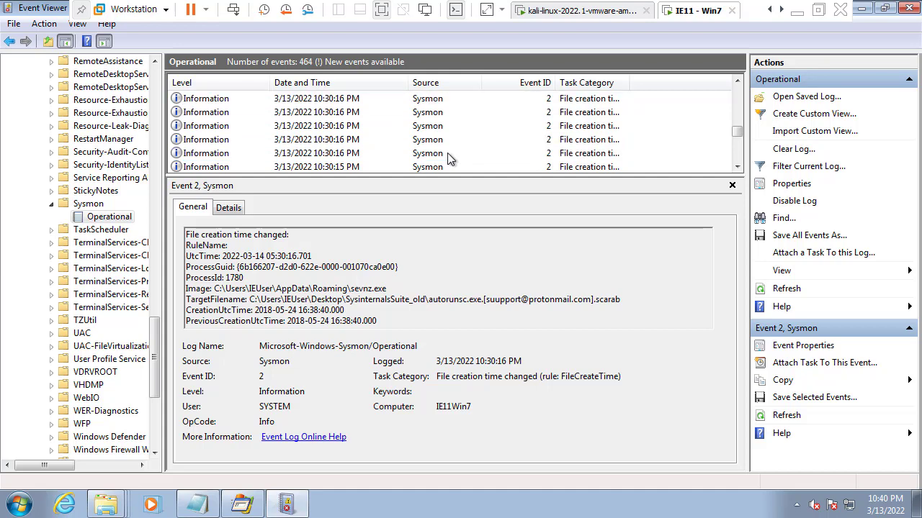
{"action": "left_click", "coordinate": [447, 152]}
{"action": "scroll", "coordinate": [447, 153], "scroll_direction": "down", "scroll_amount": 1}
{"action": "left_click", "coordinate": [447, 153]}
{"action": "scroll", "coordinate": [447, 153], "scroll_direction": "down", "scroll_amount": 1}
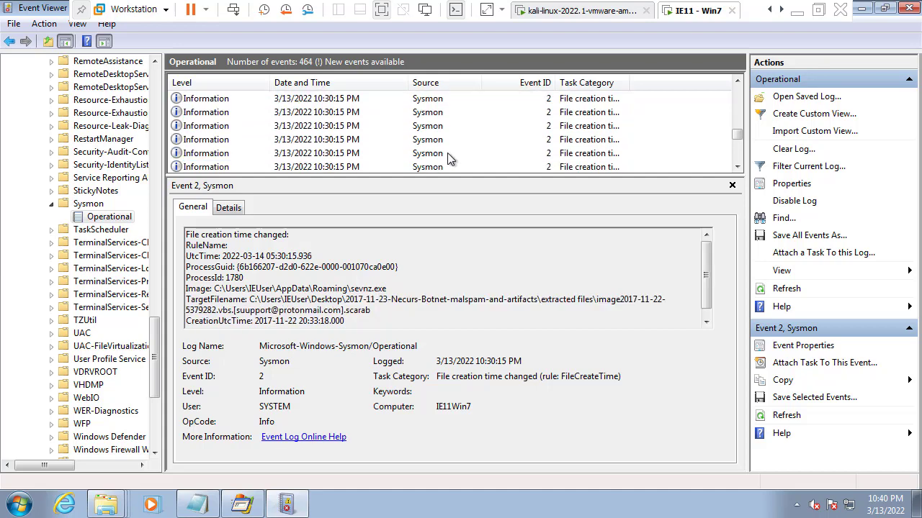
{"action": "left_click", "coordinate": [447, 152]}
{"action": "scroll", "coordinate": [447, 153], "scroll_direction": "down", "scroll_amount": 1}
{"action": "left_click", "coordinate": [447, 152]}
{"action": "scroll", "coordinate": [447, 152], "scroll_direction": "down", "scroll_amount": 1}
Select the network connection event logged at 10:30:12 PM and read its source and destination address and port details.
{"action": "left_click", "coordinate": [447, 153]}
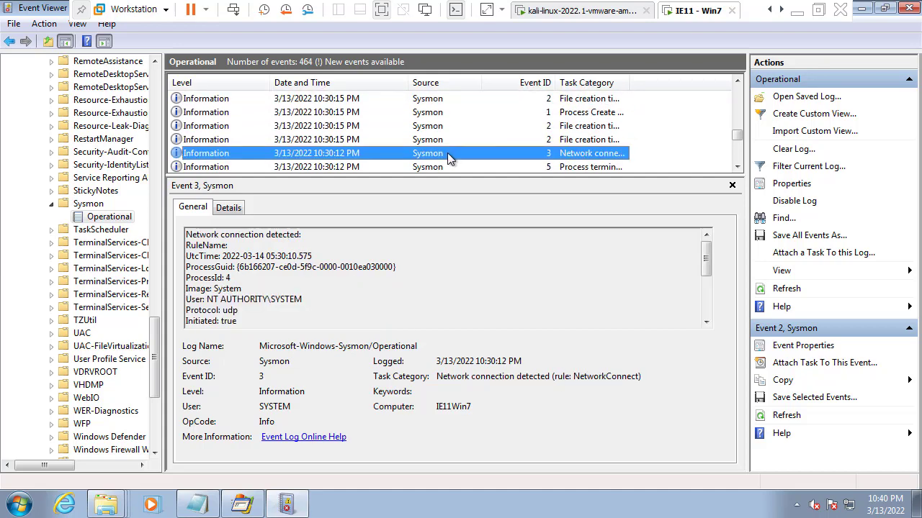
{"action": "left_click", "coordinate": [497, 235]}
{"action": "scroll", "coordinate": [504, 247], "scroll_direction": "down", "scroll_amount": 3}
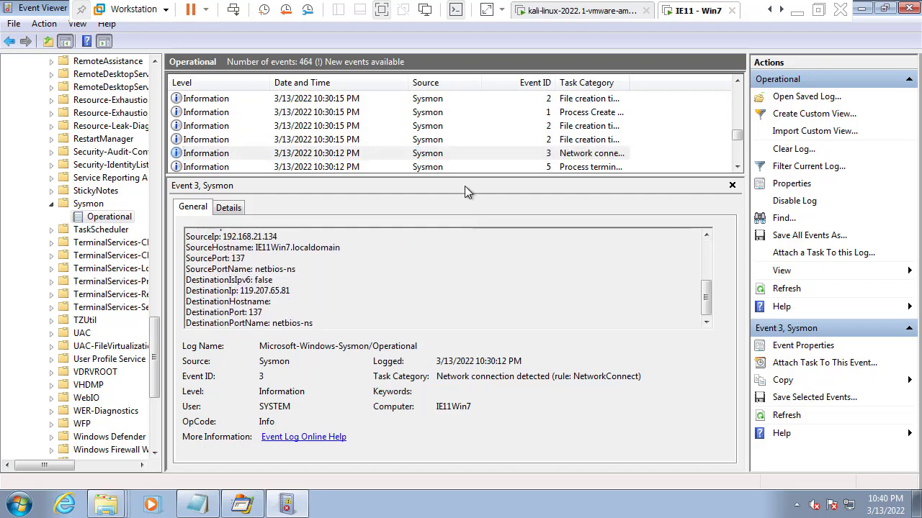
Inspect the process termination events at 10:30:12 PM and 10:30:11 PM, and the file creation time event for desktop.ini at 10:30:15 PM.
{"action": "left_click", "coordinate": [450, 154]}
{"action": "scroll", "coordinate": [449, 160], "scroll_direction": "down", "scroll_amount": 1}
{"action": "left_click", "coordinate": [450, 158]}
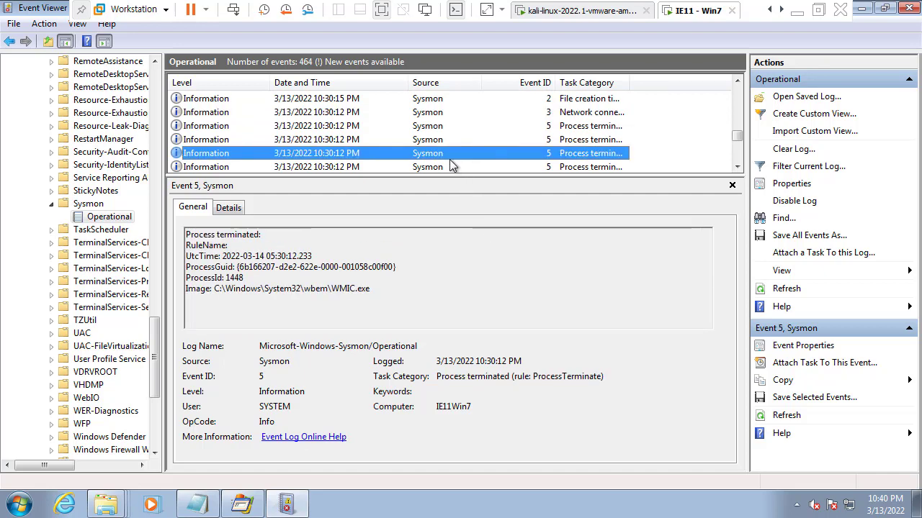
{"action": "scroll", "coordinate": [449, 160], "scroll_direction": "down", "scroll_amount": 1}
{"action": "left_click", "coordinate": [450, 158]}
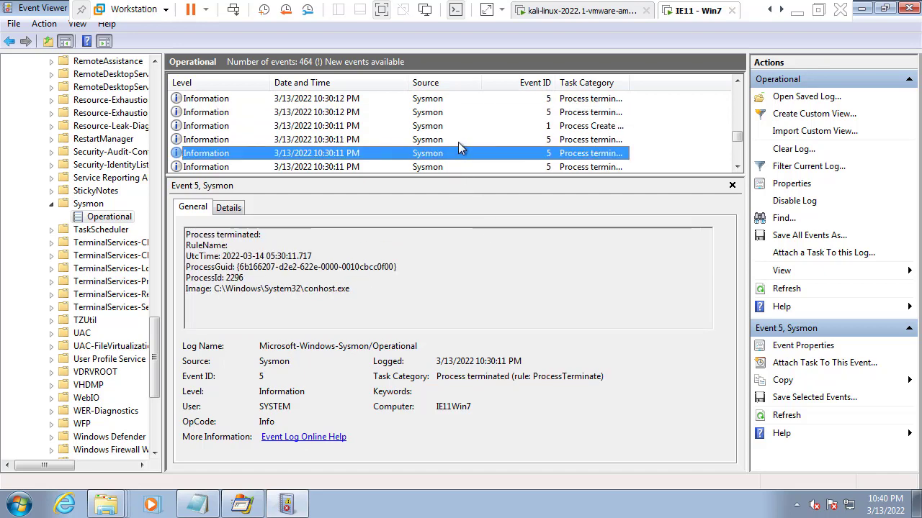
{"action": "left_click", "coordinate": [458, 142]}
{"action": "scroll", "coordinate": [458, 141], "scroll_direction": "up", "scroll_amount": 2}
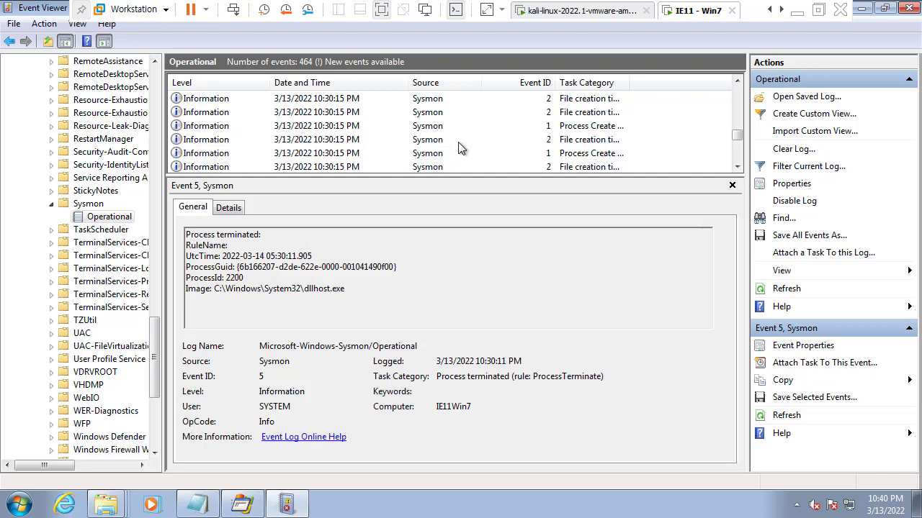
{"action": "left_click", "coordinate": [458, 141]}
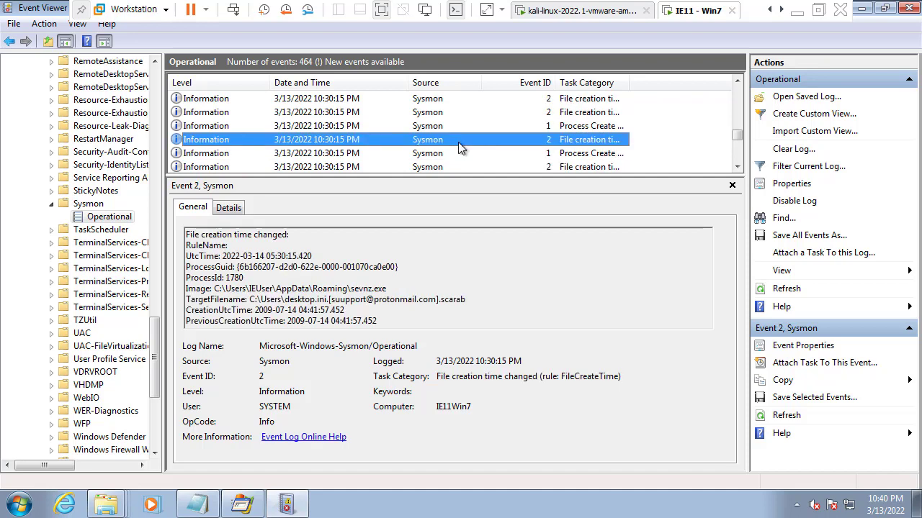
Inspect the earlier process termination and network connection events from 10:30:11 PM back to 10:30:01 PM.
{"action": "scroll", "coordinate": [458, 141], "scroll_direction": "down", "scroll_amount": 2}
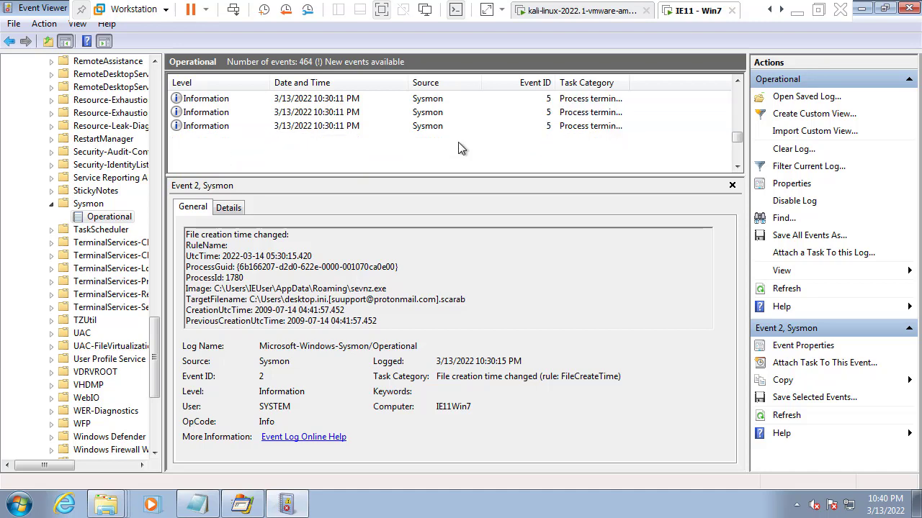
{"action": "left_click", "coordinate": [458, 142]}
{"action": "scroll", "coordinate": [458, 142], "scroll_direction": "down", "scroll_amount": 2}
{"action": "left_click", "coordinate": [432, 144]}
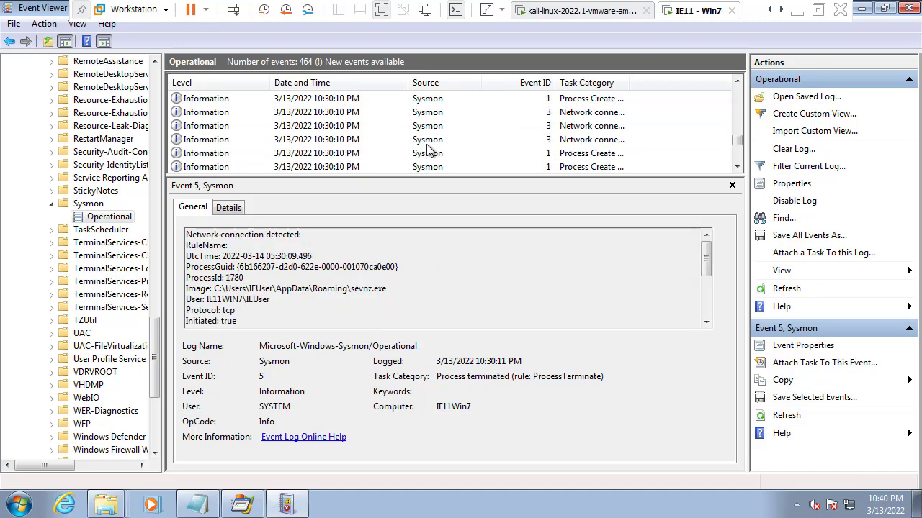
{"action": "scroll", "coordinate": [429, 149], "scroll_direction": "down", "scroll_amount": 2}
{"action": "left_click", "coordinate": [428, 141]}
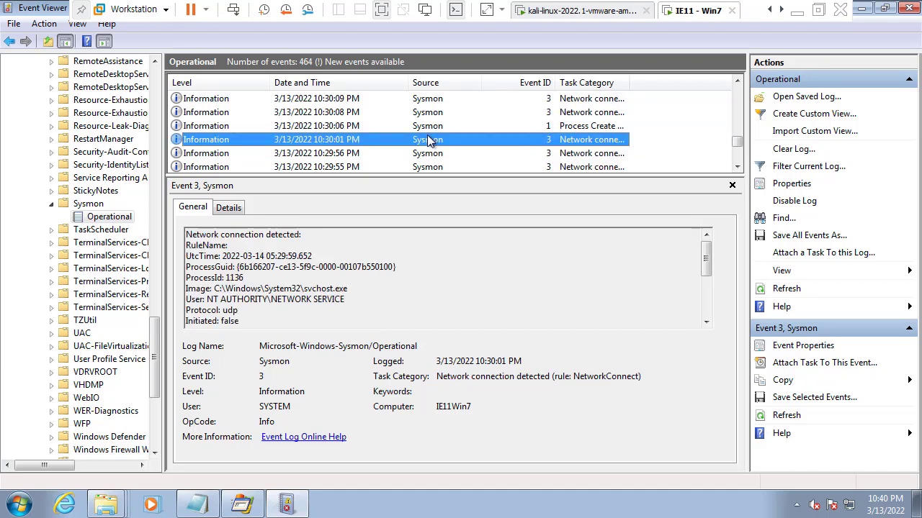
Recheck the process termination events around 10:30:12 PM and select the network connection event logged at 10:30:12 PM.
{"action": "scroll", "coordinate": [429, 141], "scroll_direction": "up", "scroll_amount": 3}
{"action": "scroll", "coordinate": [430, 140], "scroll_direction": "up", "scroll_amount": 1}
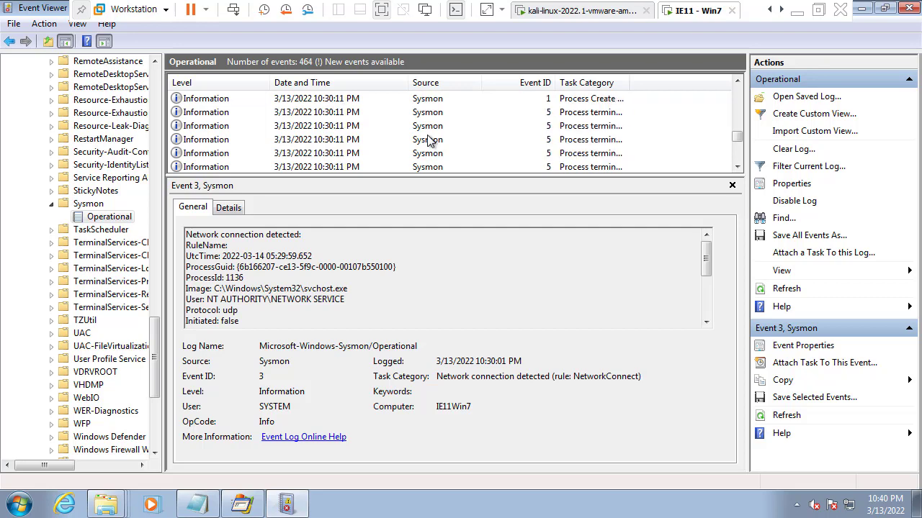
{"action": "left_click", "coordinate": [429, 126]}
{"action": "scroll", "coordinate": [429, 139], "scroll_direction": "up", "scroll_amount": 1}
{"action": "scroll", "coordinate": [429, 139], "scroll_direction": "down", "scroll_amount": 1}
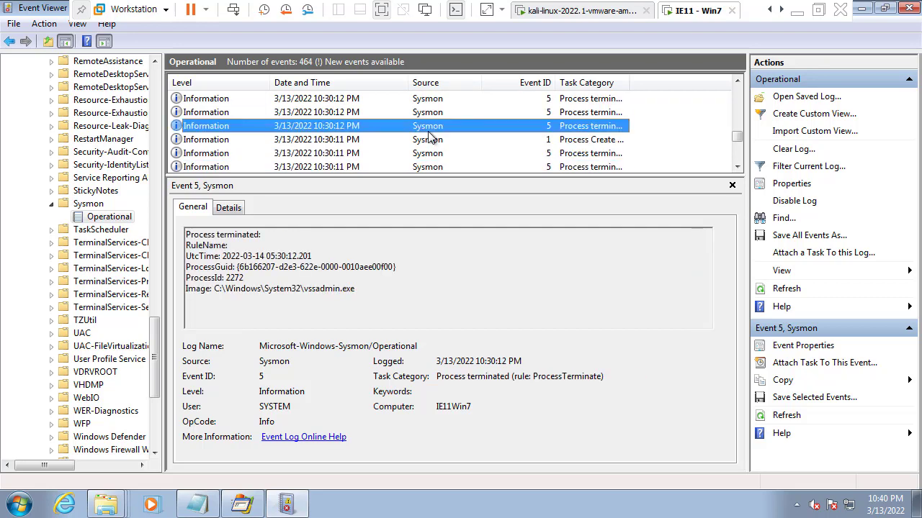
{"action": "scroll", "coordinate": [429, 135], "scroll_direction": "up", "scroll_amount": 1}
{"action": "left_click", "coordinate": [429, 130]}
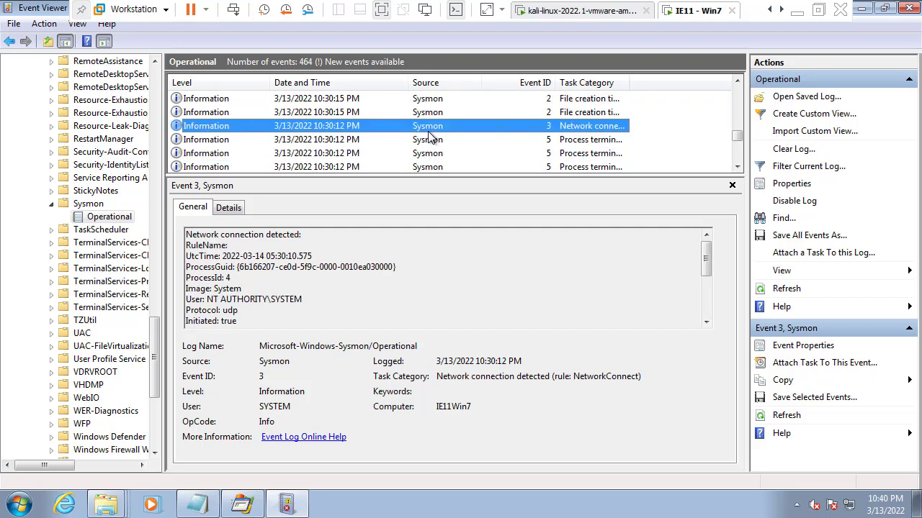
Examine the file creation time events at 10:30:15 PM for the altered Necurs artifact and attachment files.
{"action": "scroll", "coordinate": [429, 134], "scroll_direction": "up", "scroll_amount": 1}
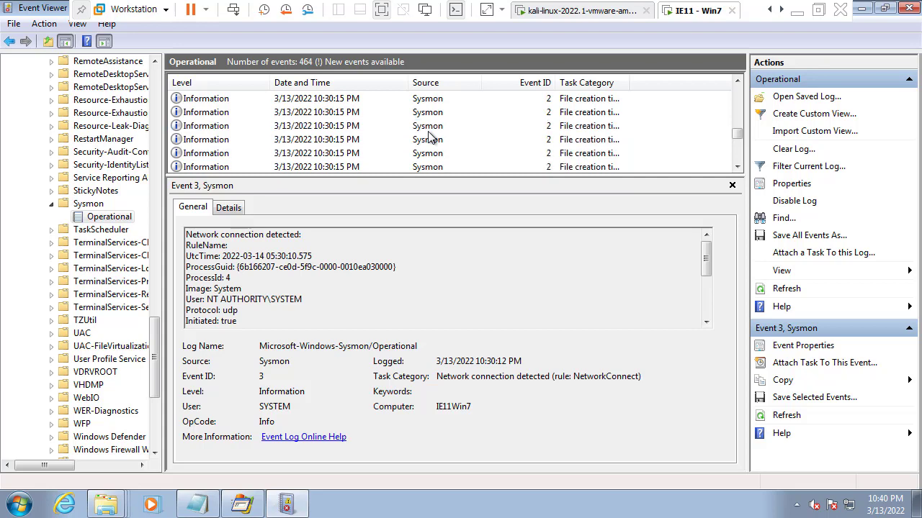
{"action": "left_click", "coordinate": [429, 130]}
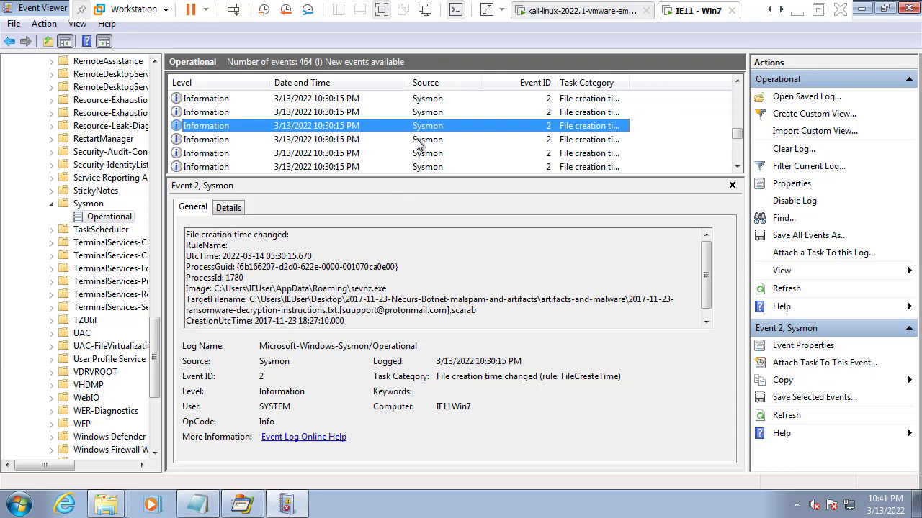
{"action": "scroll", "coordinate": [411, 133], "scroll_direction": "up", "scroll_amount": 1}
{"action": "scroll", "coordinate": [411, 130], "scroll_direction": "down", "scroll_amount": 1}
{"action": "left_click", "coordinate": [335, 114]}
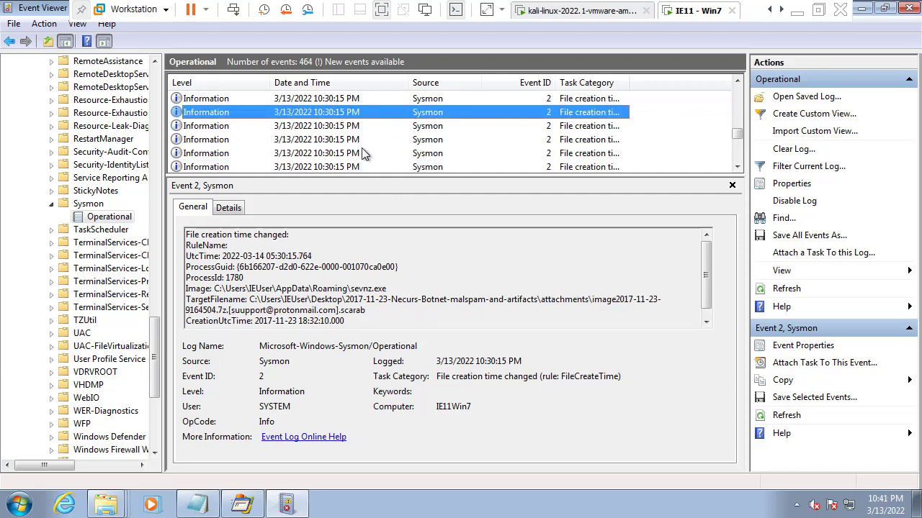
Examine the file creation time events at 10:30:16 PM for altered SysinternalsSuite_old files such as ADInsight.chm and Autoruns64.exe.
{"action": "scroll", "coordinate": [364, 155], "scroll_direction": "up", "scroll_amount": 1}
{"action": "left_click", "coordinate": [364, 153]}
{"action": "scroll", "coordinate": [363, 154], "scroll_direction": "up", "scroll_amount": 1}
{"action": "left_click", "coordinate": [364, 153]}
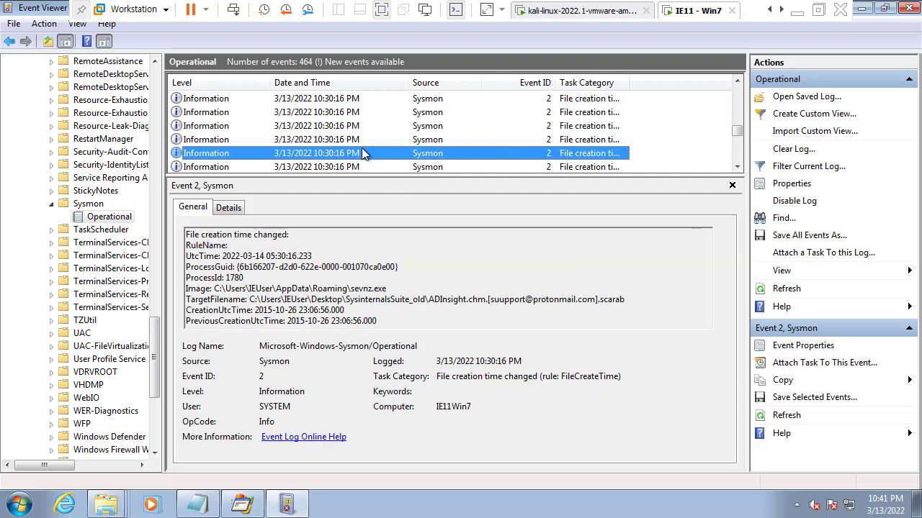
{"action": "scroll", "coordinate": [364, 154], "scroll_direction": "up", "scroll_amount": 2}
{"action": "left_click", "coordinate": [370, 125]}
{"action": "scroll", "coordinate": [371, 126], "scroll_direction": "up", "scroll_amount": 2}
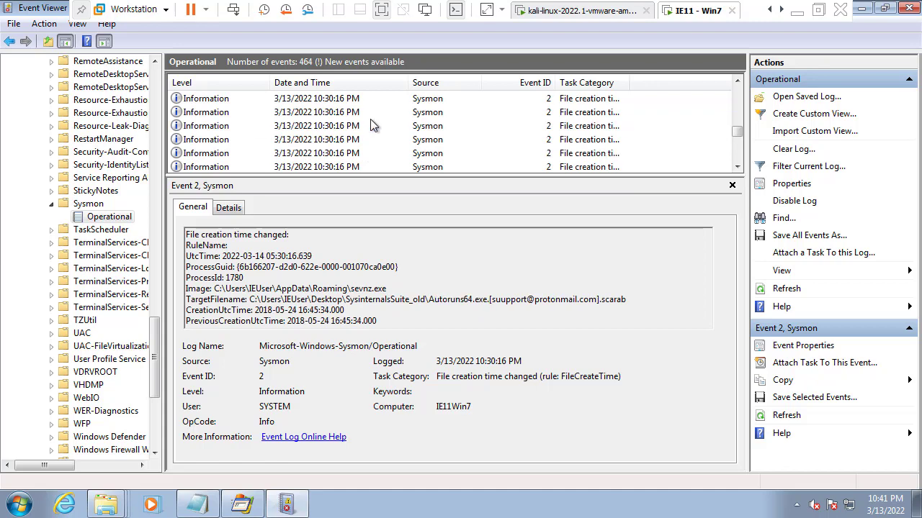
Check the oldest Sysmon records, selecting the process creation events at 10:25:58 PM and 10:24:45 PM.
{"action": "scroll", "coordinate": [370, 125], "scroll_direction": "down", "scroll_amount": 6}
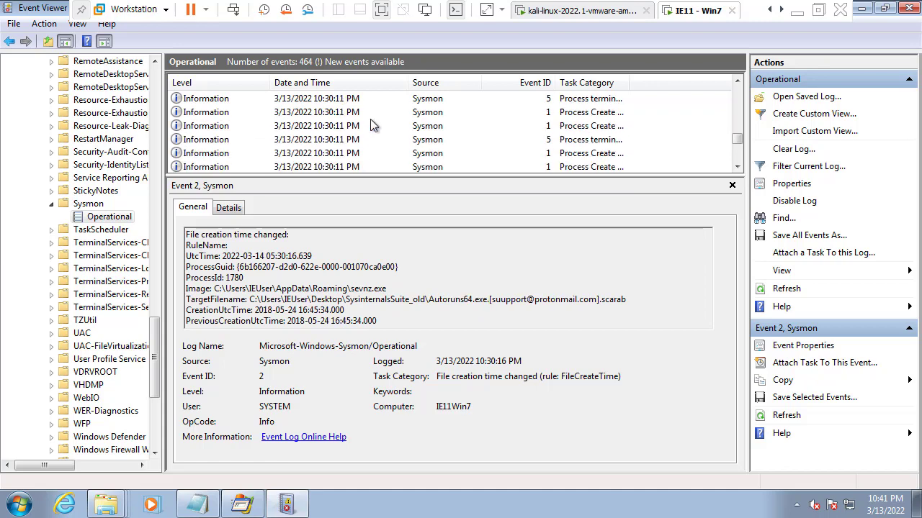
{"action": "scroll", "coordinate": [370, 126], "scroll_direction": "down", "scroll_amount": 8}
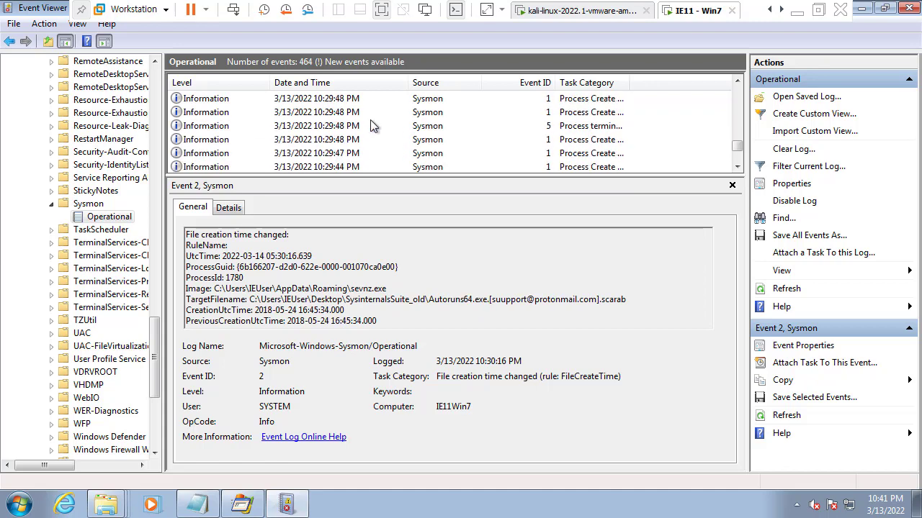
{"action": "scroll", "coordinate": [370, 126], "scroll_direction": "down", "scroll_amount": 15}
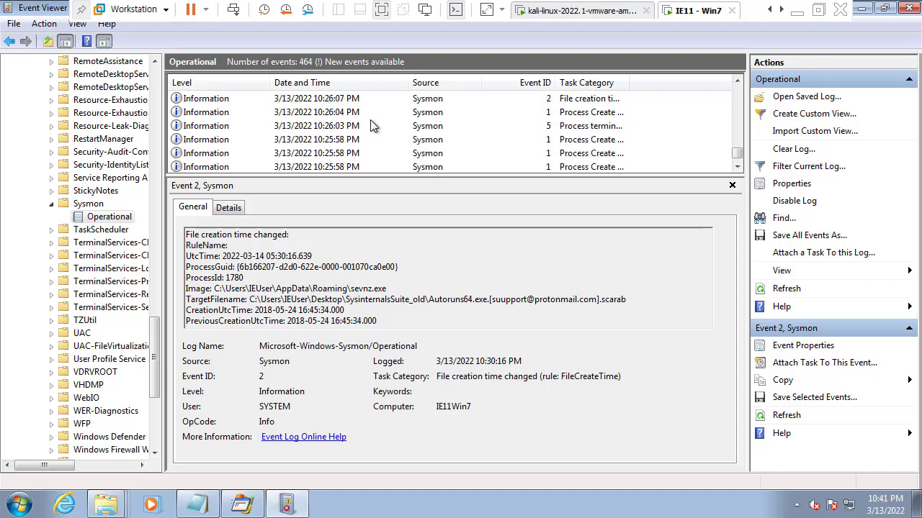
{"action": "left_click", "coordinate": [363, 144]}
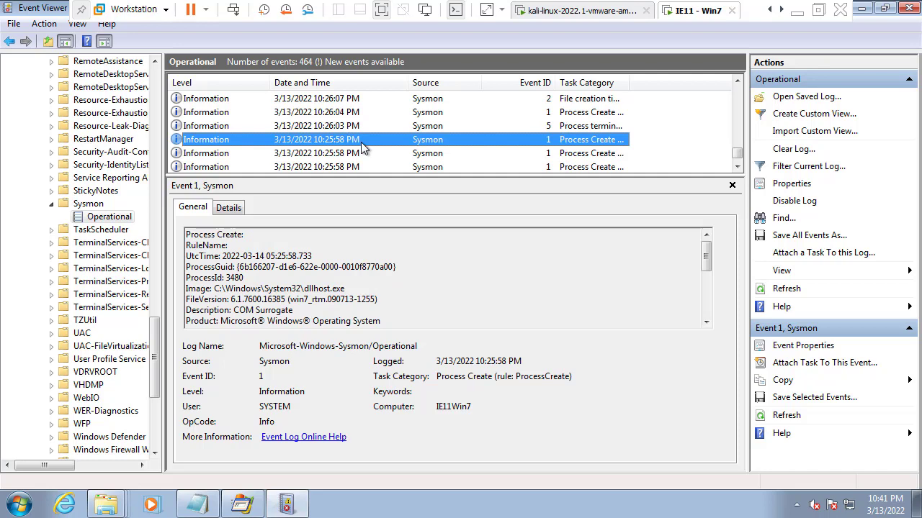
{"action": "scroll", "coordinate": [363, 146], "scroll_direction": "down", "scroll_amount": 10}
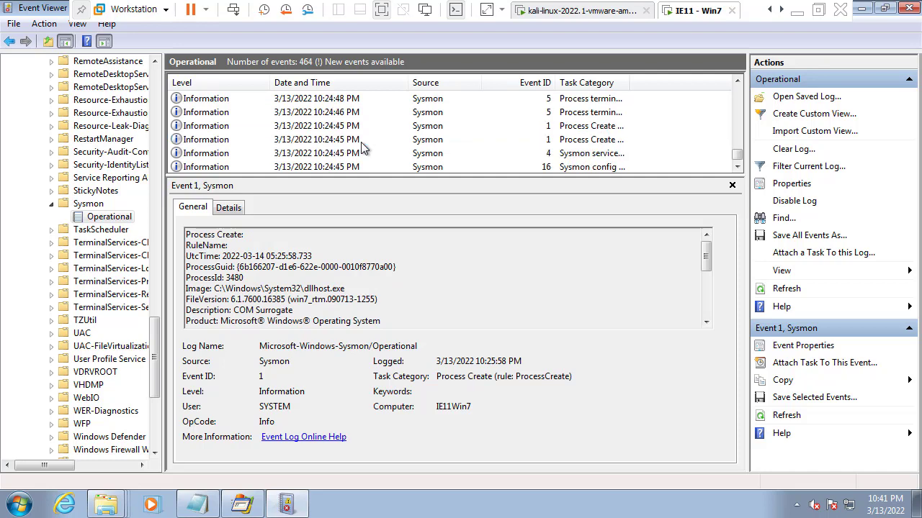
{"action": "left_click", "coordinate": [363, 143]}
{"action": "left_click", "coordinate": [365, 128]}
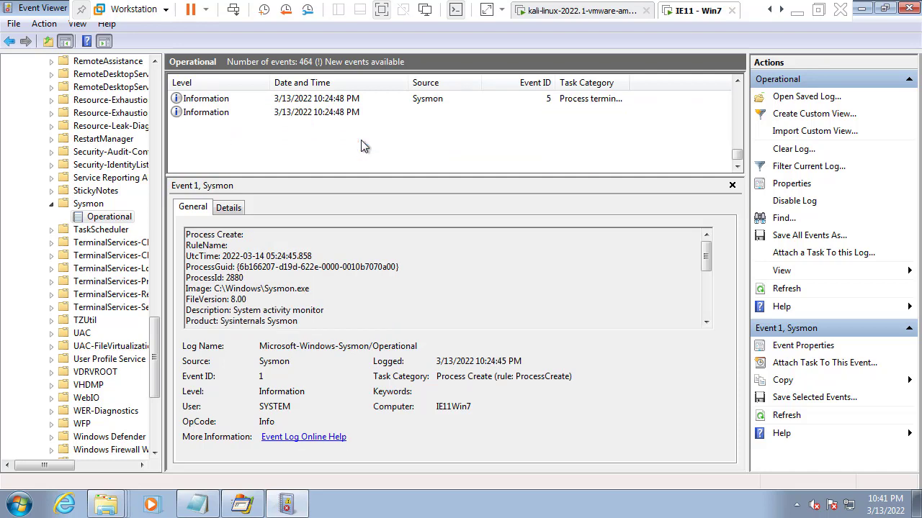
Inspect the file creation time events made by Explorer.EXE at 10:26:07 PM and 10:26:08 PM.
{"action": "scroll", "coordinate": [363, 140], "scroll_direction": "up", "scroll_amount": 8}
{"action": "left_click", "coordinate": [370, 125]}
{"action": "scroll", "coordinate": [370, 125], "scroll_direction": "up", "scroll_amount": 3}
{"action": "left_click", "coordinate": [370, 125]}
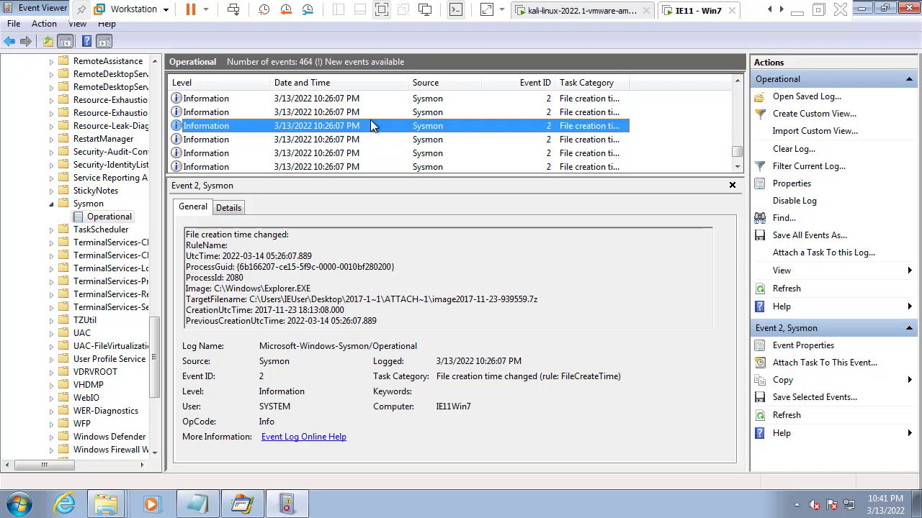
{"action": "left_click", "coordinate": [364, 112]}
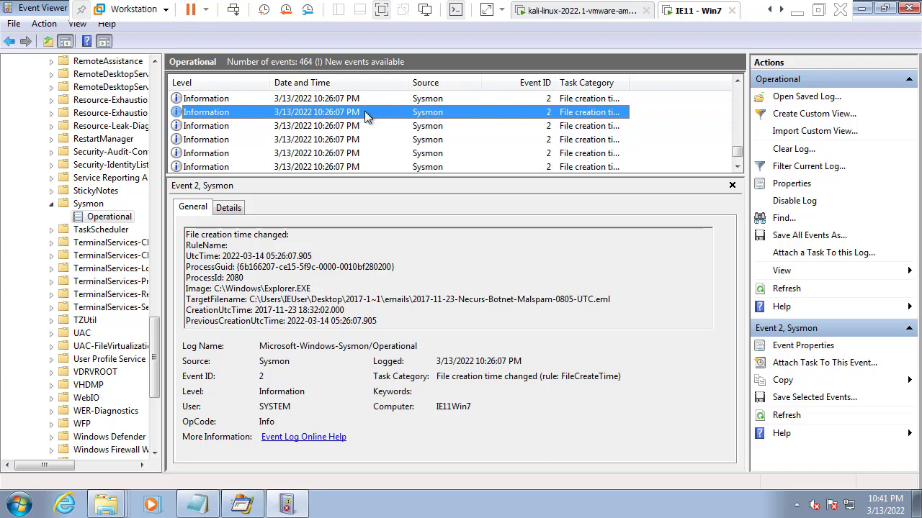
{"action": "scroll", "coordinate": [364, 111], "scroll_direction": "up", "scroll_amount": 2}
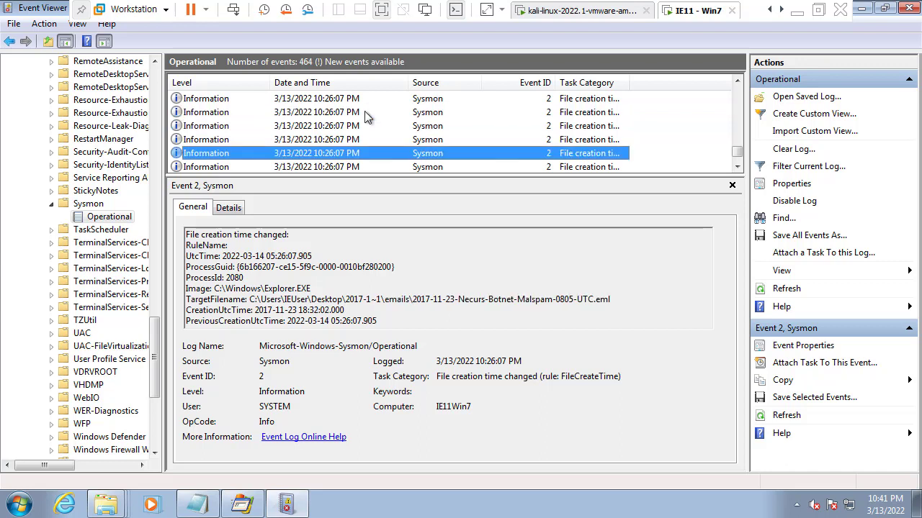
{"action": "left_click", "coordinate": [364, 111]}
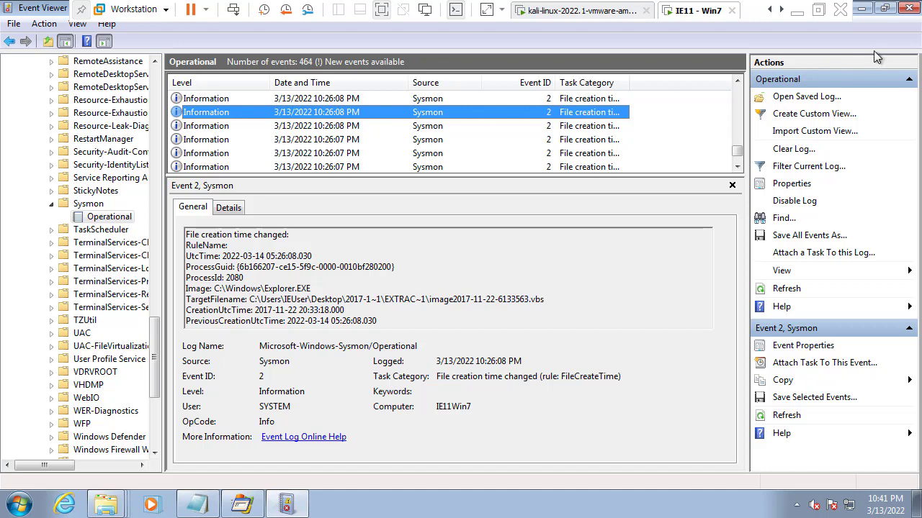
Minimize Event Viewer and move the Process Monitor window into view over the DumpIt folder.
{"action": "left_click", "coordinate": [864, 10]}
{"action": "left_click_drag", "start_coordinate": [391, 80], "coordinate": [412, 92]}
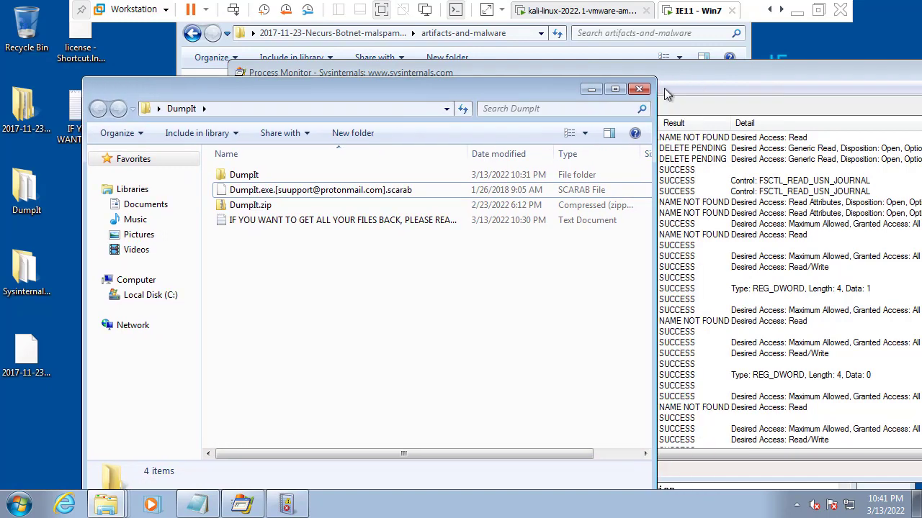
{"action": "left_click_drag", "start_coordinate": [705, 75], "coordinate": [640, 72]}
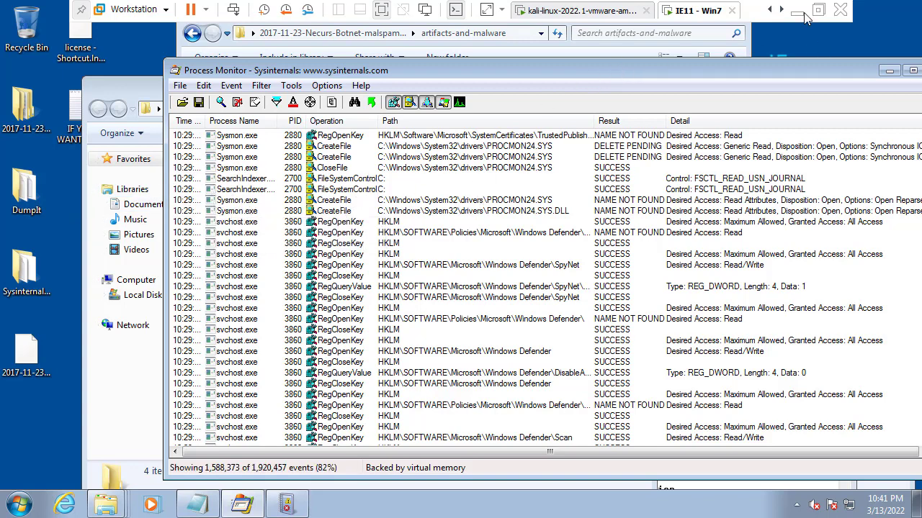
Switch from the virtual machine to the Malware-Traffic-Analysis.net page in Chrome on the host and show its associated files list.
{"action": "left_click", "coordinate": [796, 10]}
{"action": "mouse_move", "coordinate": [508, 510]}
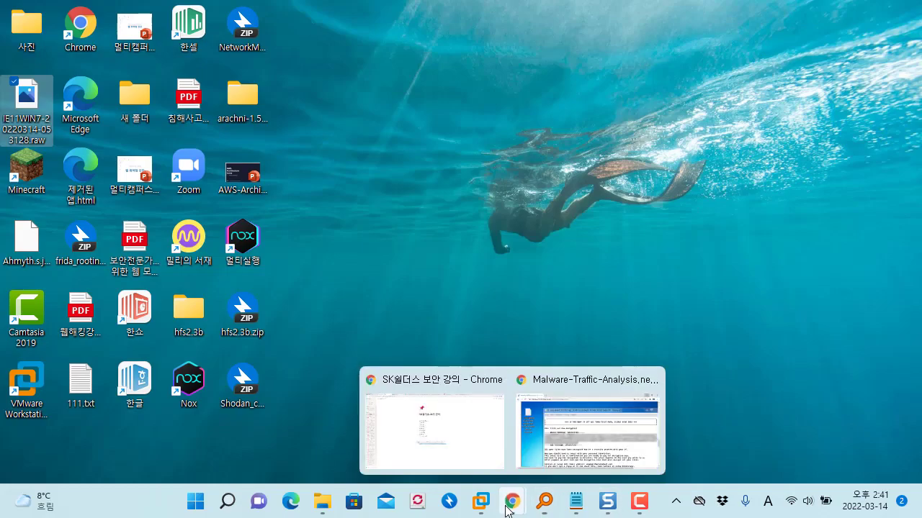
{"action": "left_click", "coordinate": [576, 446]}
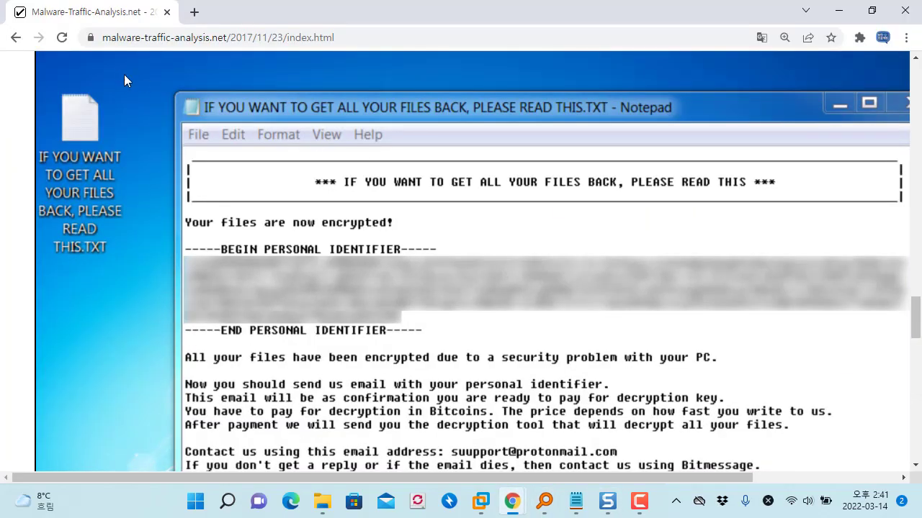
{"action": "scroll", "coordinate": [283, 159], "scroll_direction": "up", "scroll_amount": 15}
{"action": "scroll", "coordinate": [283, 159], "scroll_direction": "up", "scroll_amount": 10}
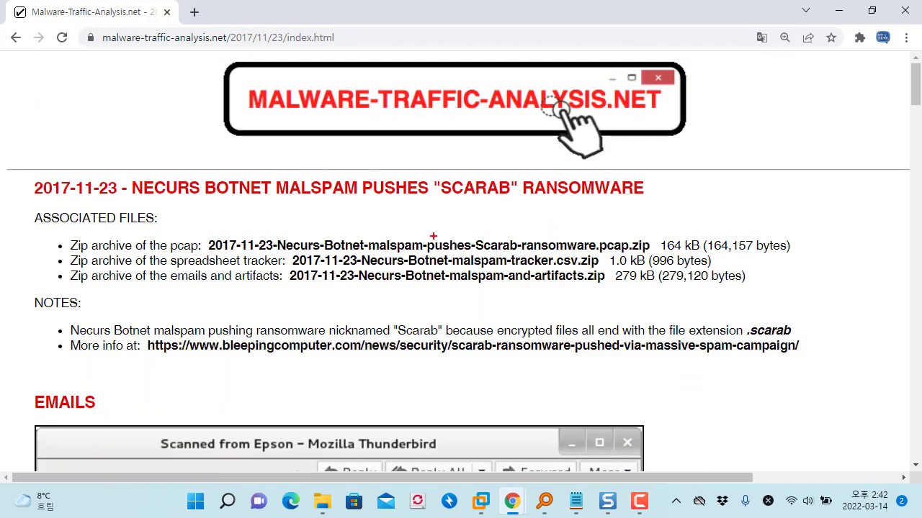
Box the pcap.zip archive name on the page, sketch a note above it and underline the artifacts.zip archive name.
{"action": "left_click_drag", "start_coordinate": [260, 231], "coordinate": [669, 252]}
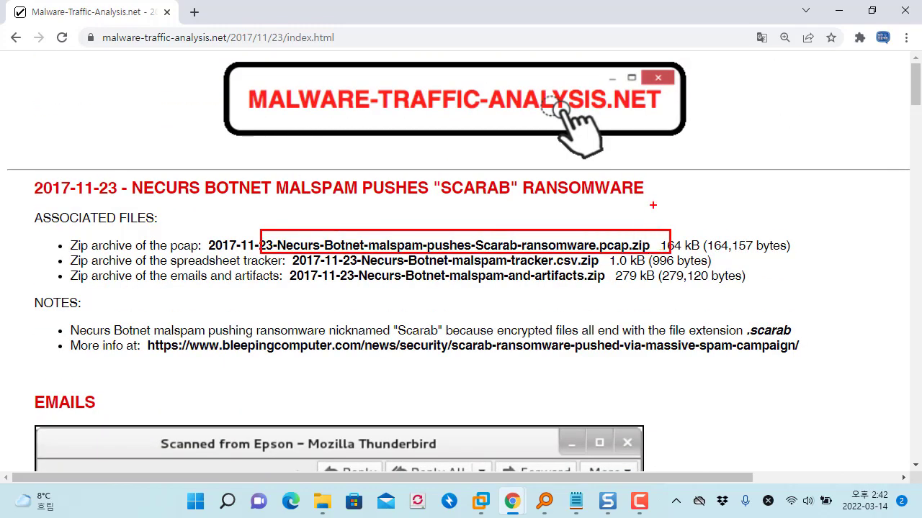
{"action": "mouse_move", "coordinate": [653, 205]}
{"action": "left_mouse_down"}
{"action": "mouse_move", "coordinate": [681, 201]}
{"action": "mouse_move", "coordinate": [712, 218]}
{"action": "mouse_move", "coordinate": [626, 224]}
{"action": "mouse_move", "coordinate": [638, 227]}
{"action": "left_mouse_up"}
{"action": "left_click_drag", "start_coordinate": [720, 214], "coordinate": [716, 231]}
{"action": "left_click_drag", "start_coordinate": [627, 282], "coordinate": [509, 282]}
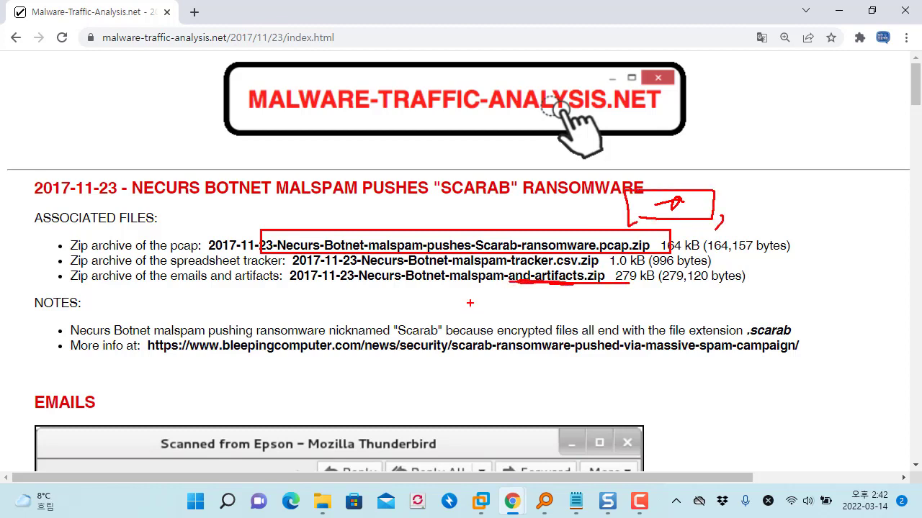
Check the sample email's 7z attachment, sketch marks above the pcap archive's size and clear them.
{"action": "scroll", "coordinate": [464, 330], "scroll_direction": "down", "scroll_amount": 5}
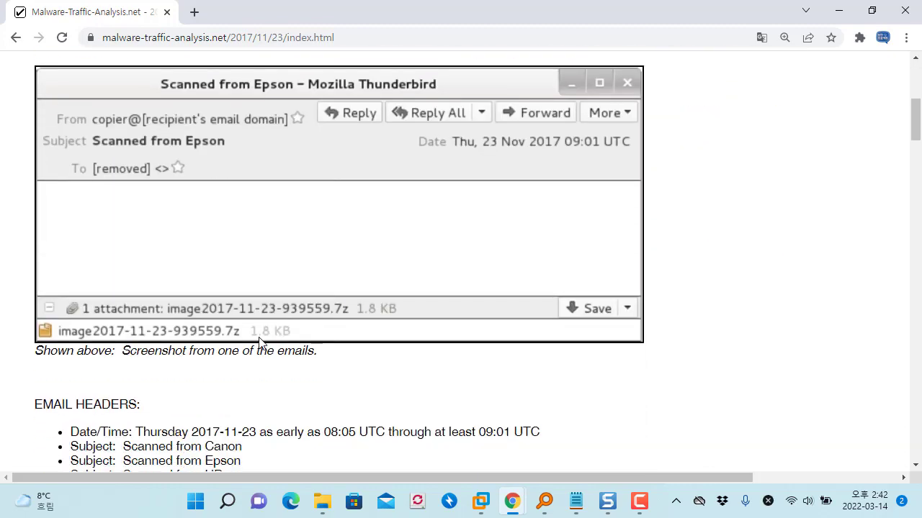
{"action": "left_click_drag", "start_coordinate": [286, 330], "coordinate": [328, 303]}
{"action": "scroll", "coordinate": [182, 294], "scroll_direction": "up", "scroll_amount": 5}
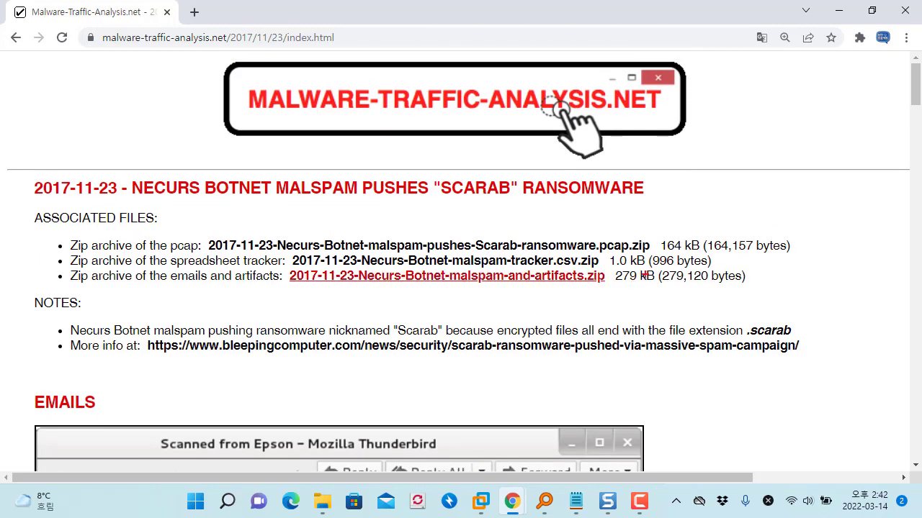
{"action": "left_click_drag", "start_coordinate": [671, 235], "coordinate": [674, 237]}
{"action": "left_click_drag", "start_coordinate": [751, 225], "coordinate": [724, 244]}
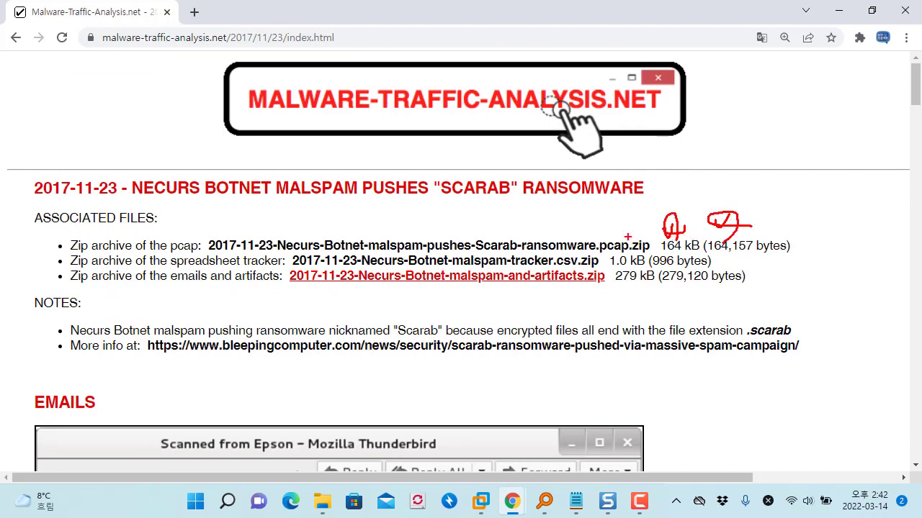
{"action": "key", "text": "Escape"}
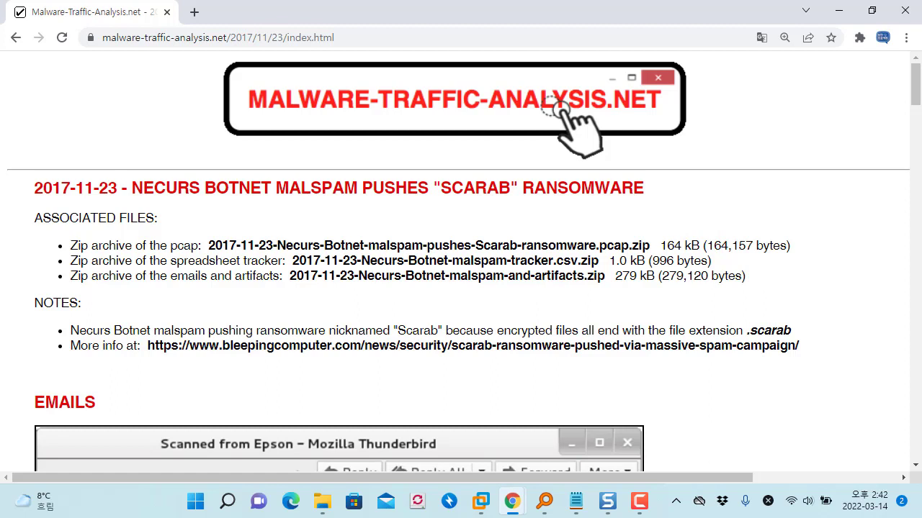